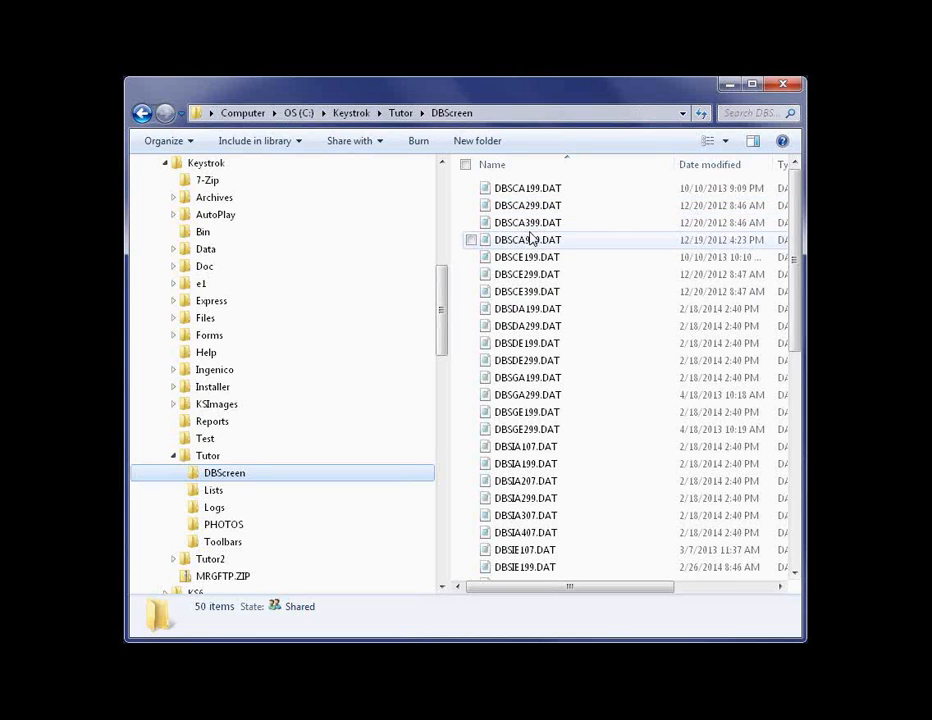
- Examine the names of the DAT screen files in the DBScreen folder, including DBSCA399.DAT and DBSIA207.DAT
{"action": "left_click", "coordinate": [528, 228]}
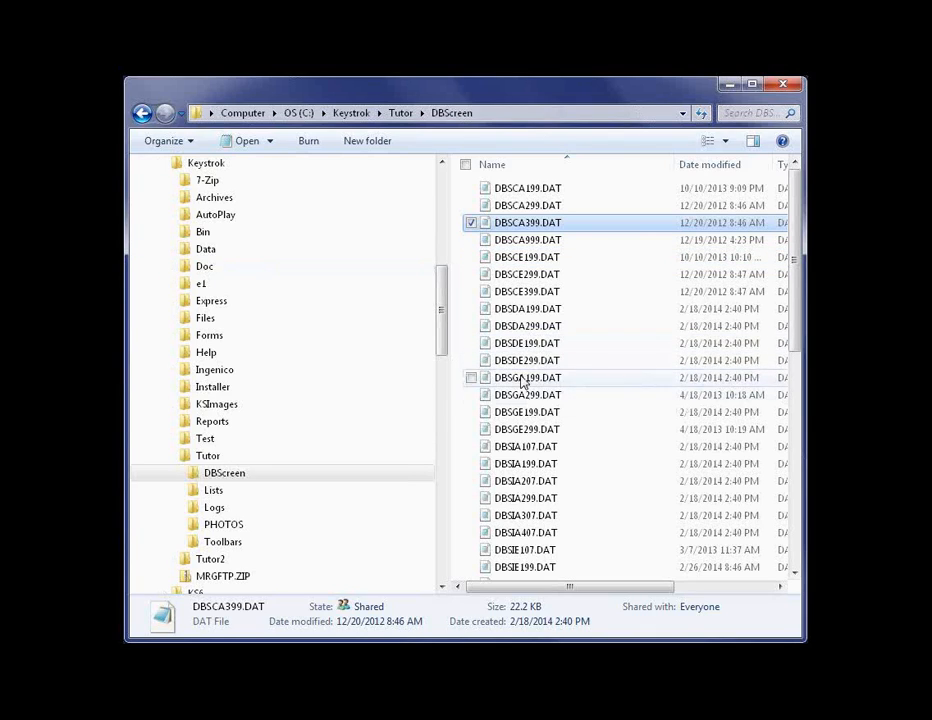
{"action": "left_click", "coordinate": [520, 486]}
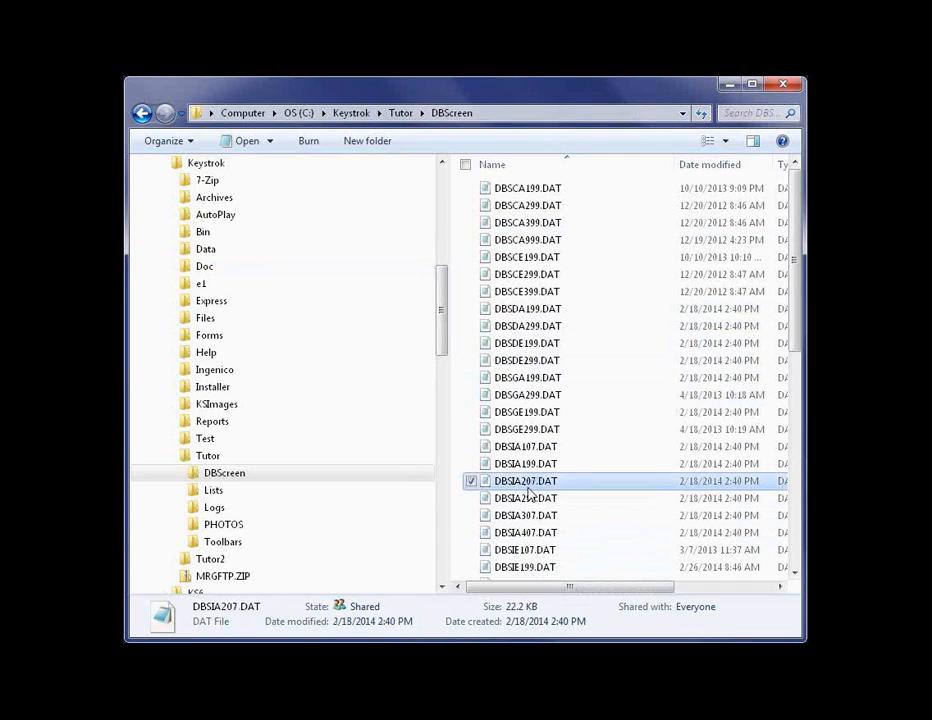
{"action": "scroll", "coordinate": [530, 493], "scroll_direction": "down", "scroll_amount": 5}
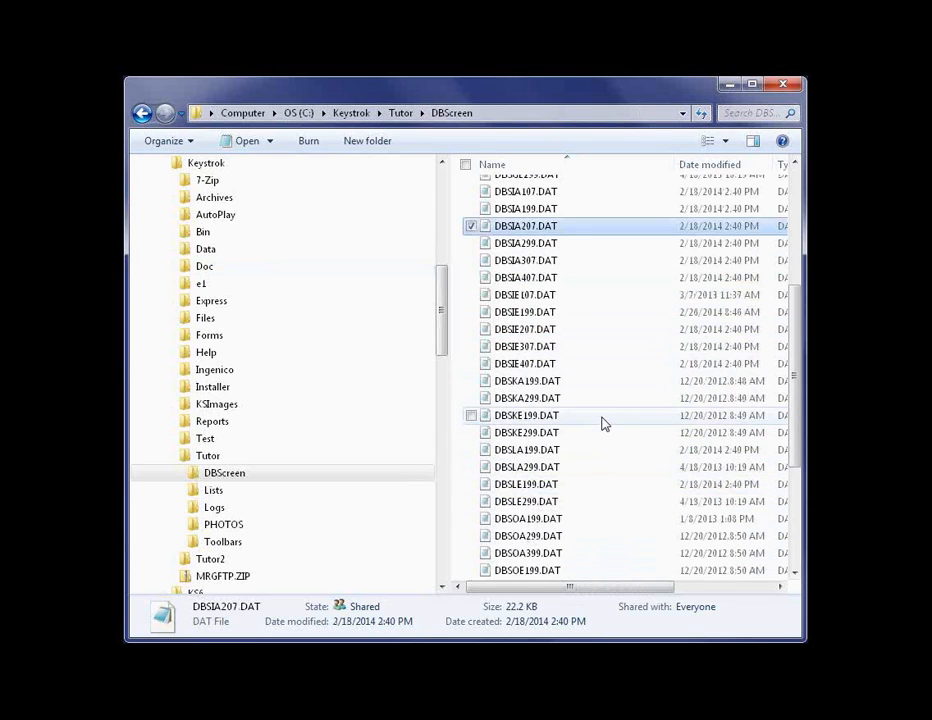
{"action": "scroll", "coordinate": [603, 418], "scroll_direction": "up", "scroll_amount": 1}
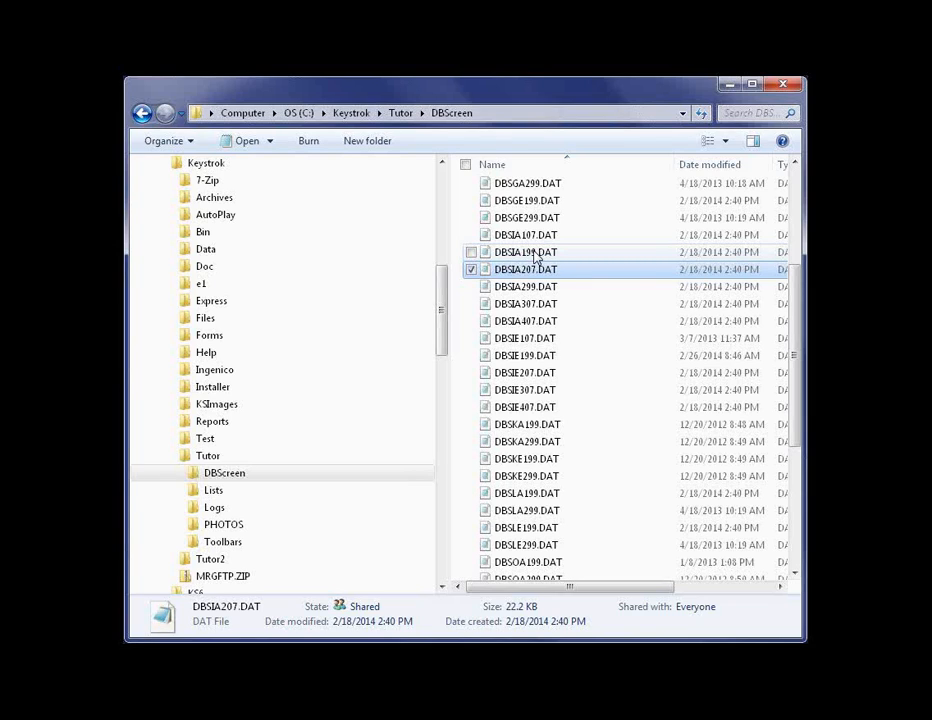
{"action": "left_click", "coordinate": [591, 210]}
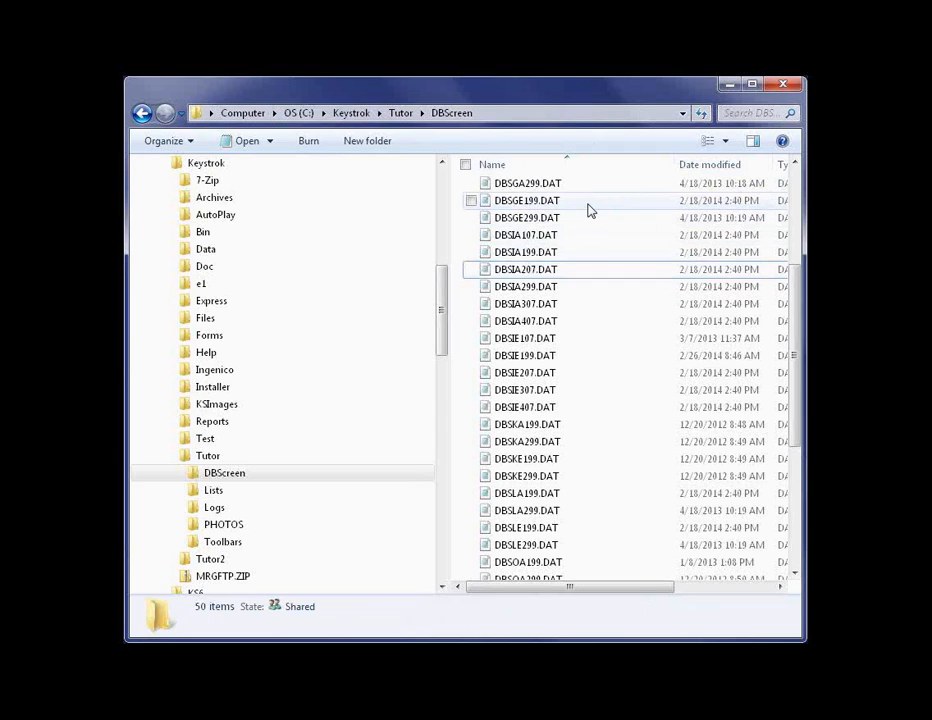
- Create a new folder named Back inside the DBScreen folder
{"action": "right_click", "coordinate": [588, 210]}
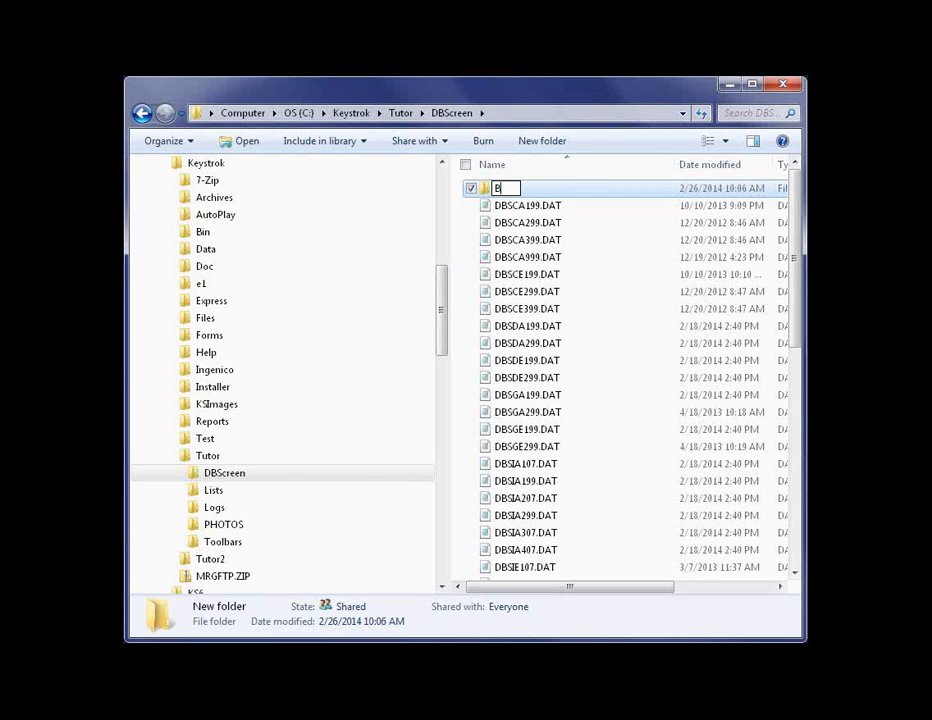
{"action": "type", "text": "ack"}
{"action": "key", "text": "Return"}
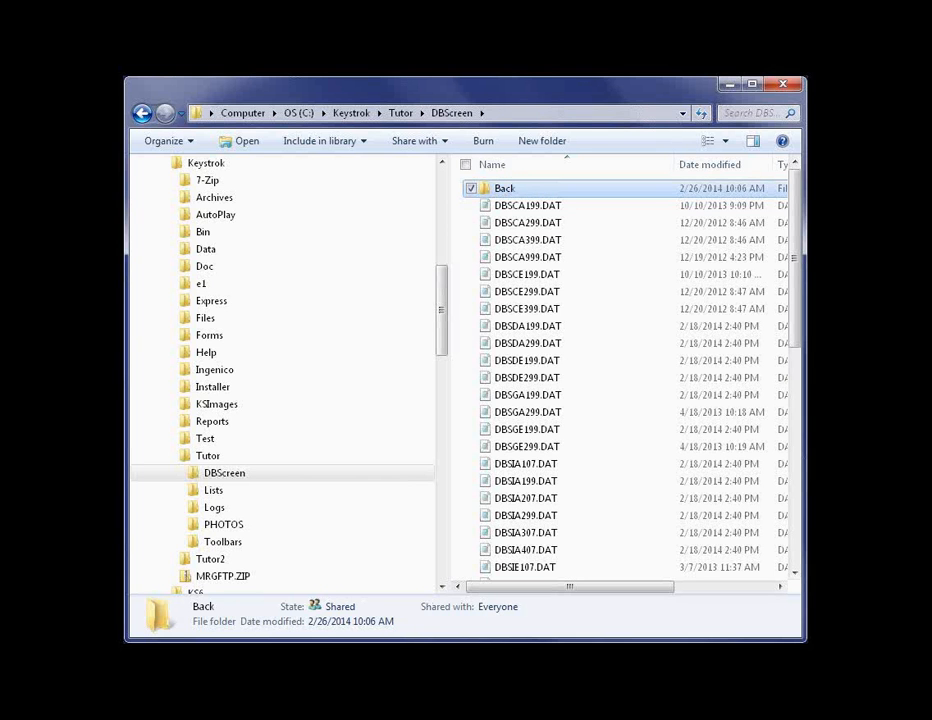
- Copy every DAT file in DBScreen, leaving out the Back folder, into Back and return to the DBScreen folder
{"action": "left_click", "coordinate": [535, 207]}
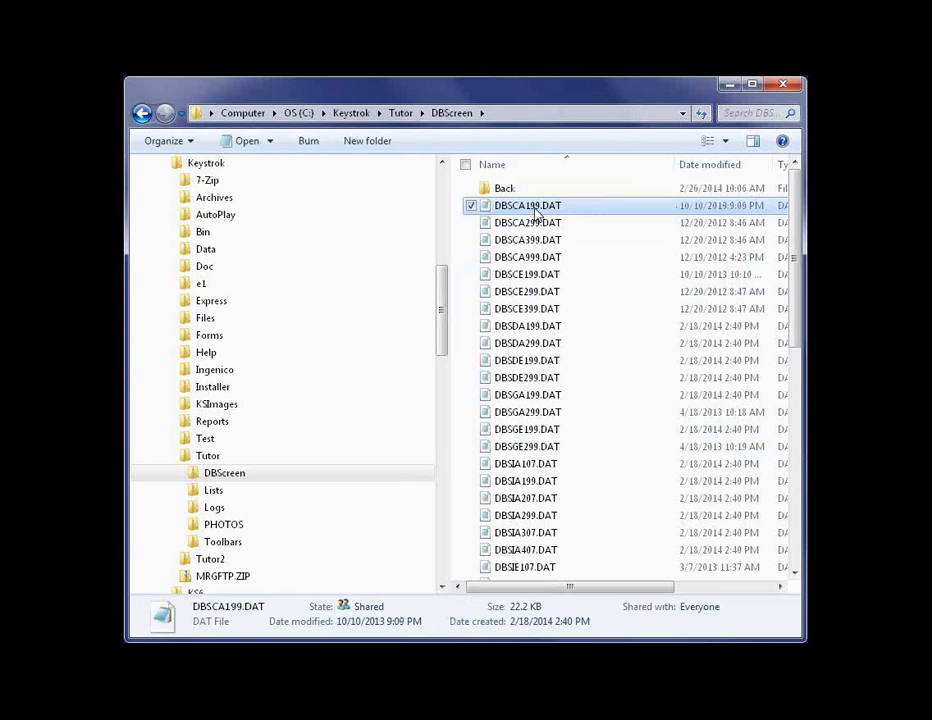
{"action": "key", "text": "ctrl+a"}
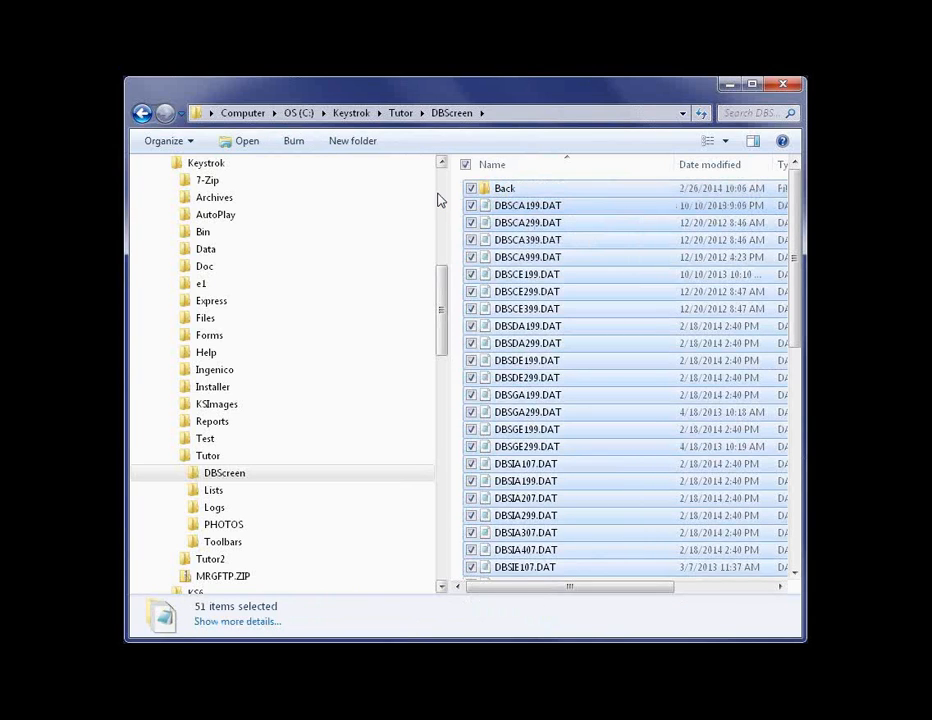
{"action": "left_click", "coordinate": [488, 190], "text": "ctrl"}
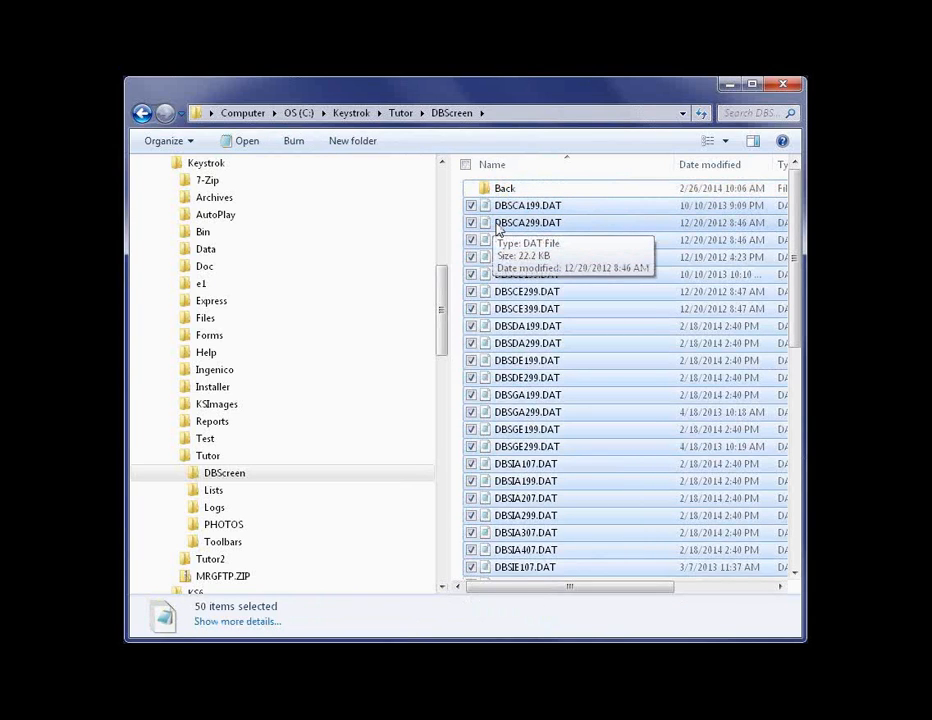
{"action": "left_click_drag", "start_coordinate": [497, 228], "coordinate": [502, 190]}
{"action": "right_click", "coordinate": [505, 229]}
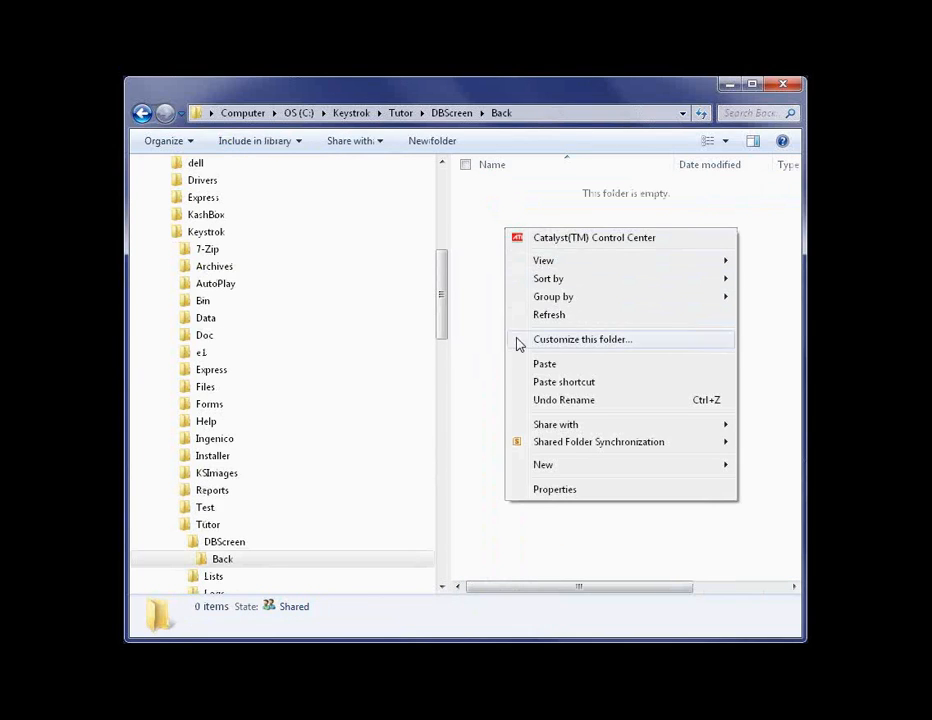
{"action": "left_click", "coordinate": [532, 369]}
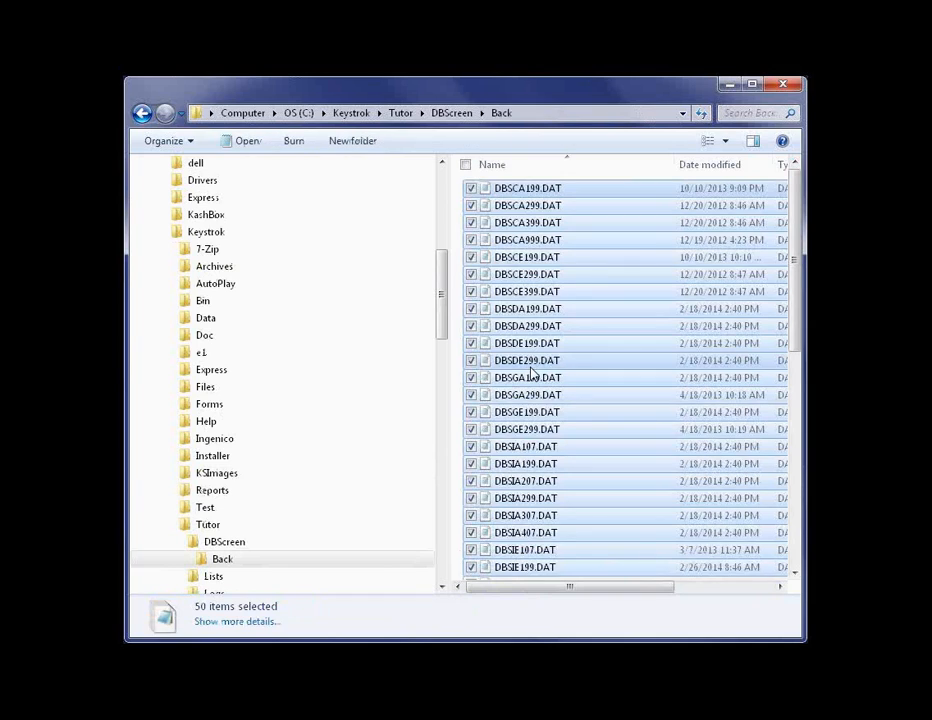
{"action": "left_click", "coordinate": [455, 113]}
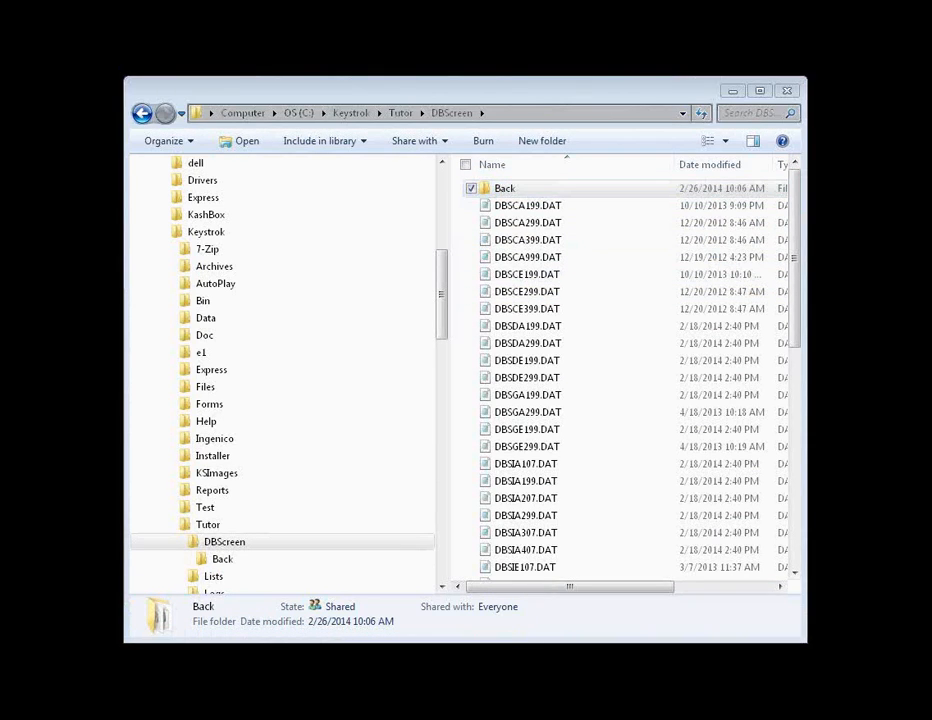
- Switch to Keystroke Advanced POS and log in with the clerk number to work on the Inventory Main Screen
{"action": "type", "text": "1"}
{"action": "key", "text": "Return"}
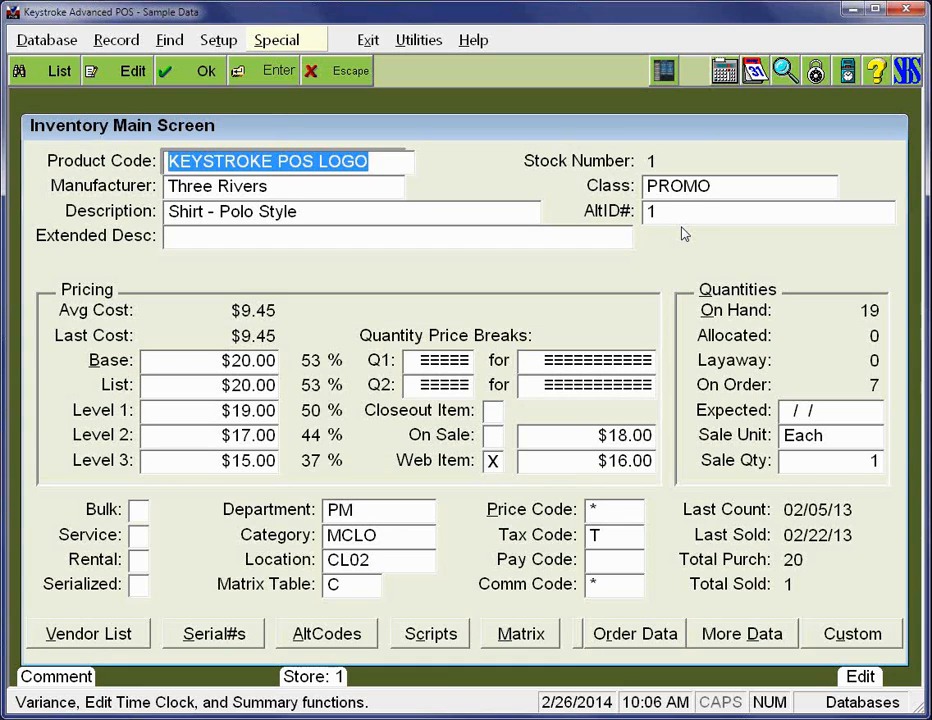
{"action": "key", "text": "Escape"}
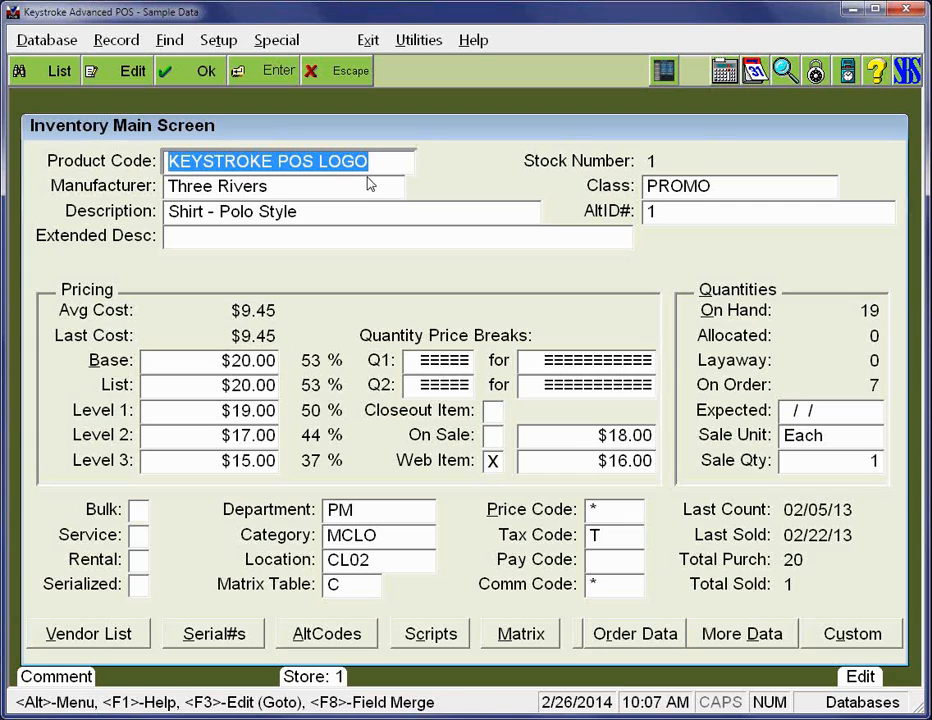
{"action": "left_click", "coordinate": [467, 94]}
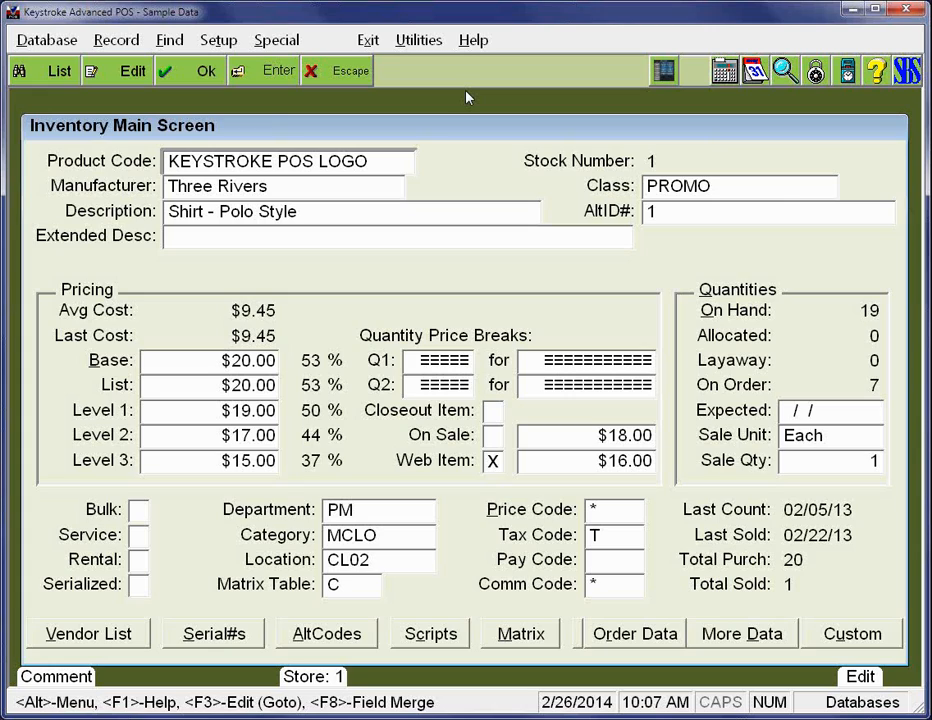
- Log in with a different clerk number and view that clerk's Inventory Main Screen through to the stock number 4 record
{"action": "key", "text": "ctrl+l"}
{"action": "type", "text": "8"}
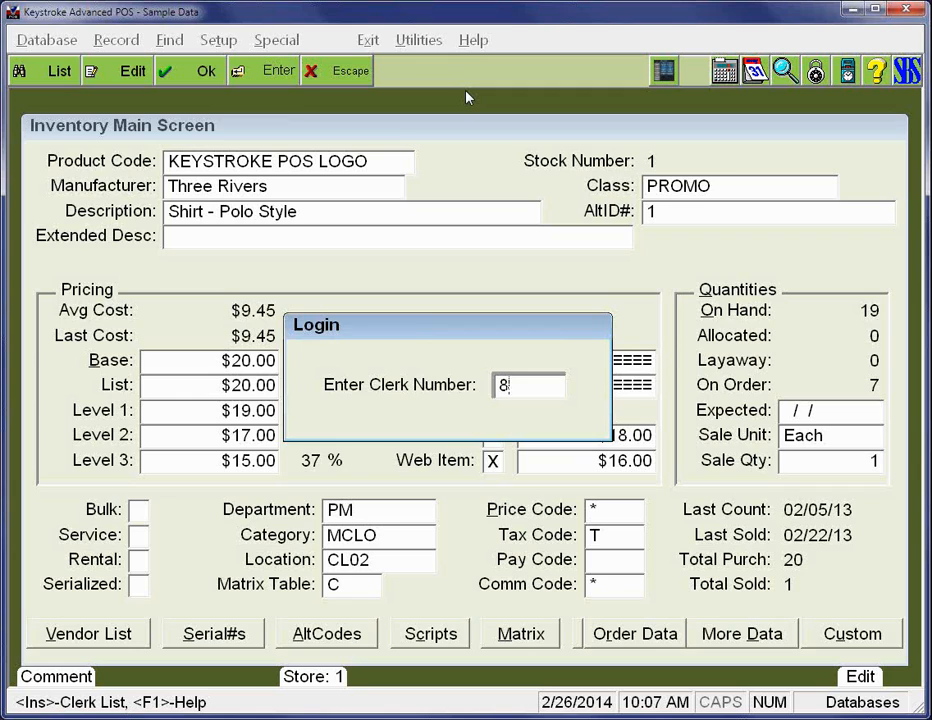
{"action": "key", "text": "Return"}
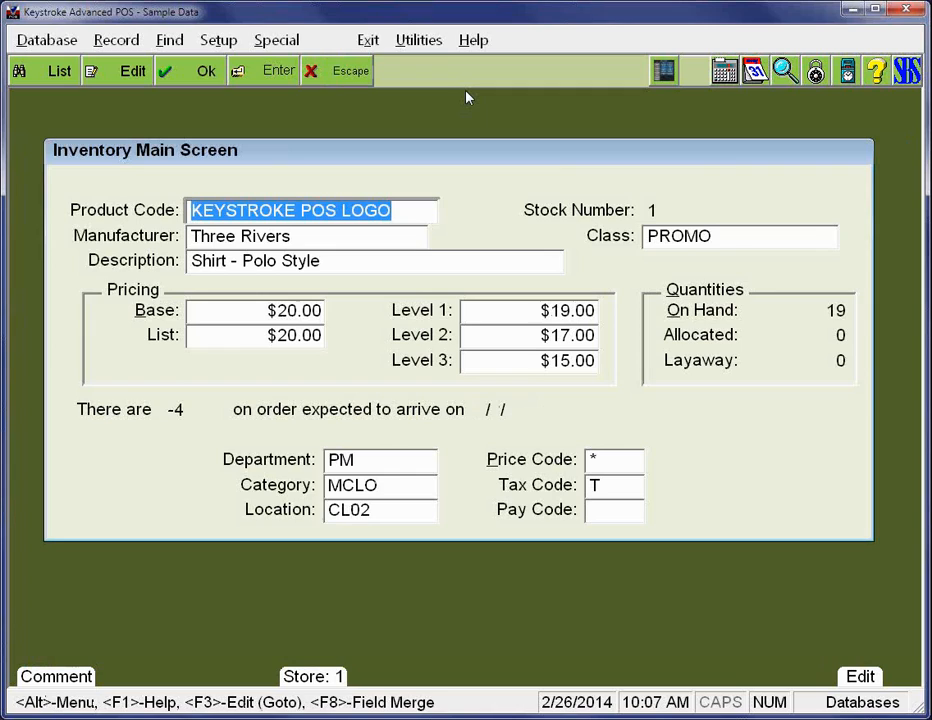
{"action": "key", "text": "Page_Down"}
{"action": "key", "text": "Page_Down"}
{"action": "key", "text": "Page_Down"}
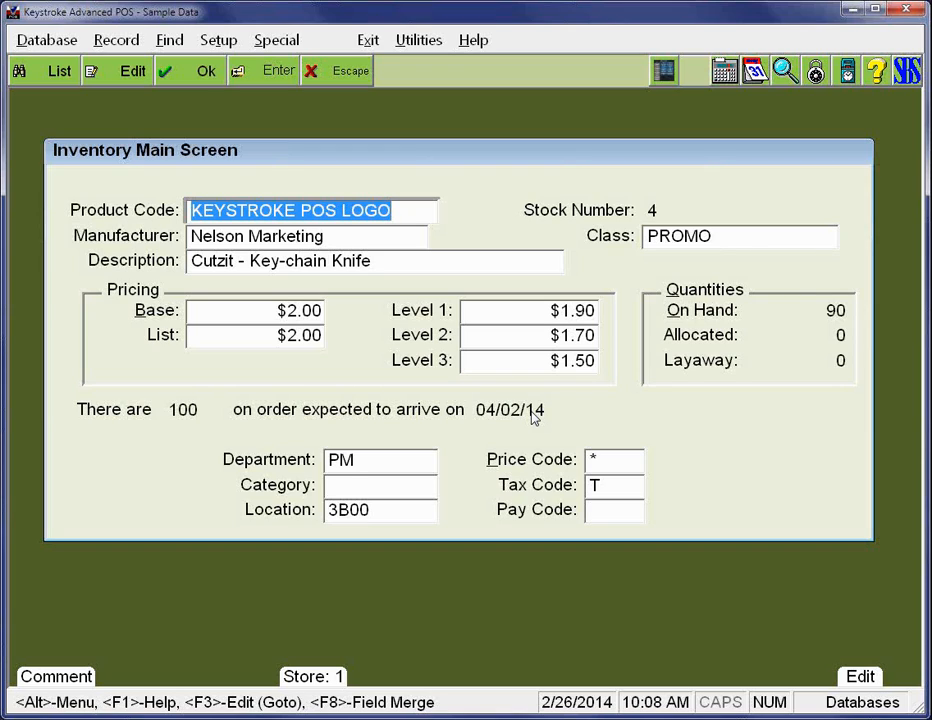
- Log back in with the original clerk number and open the Database Screens Editor module
{"action": "type", "text": "1"}
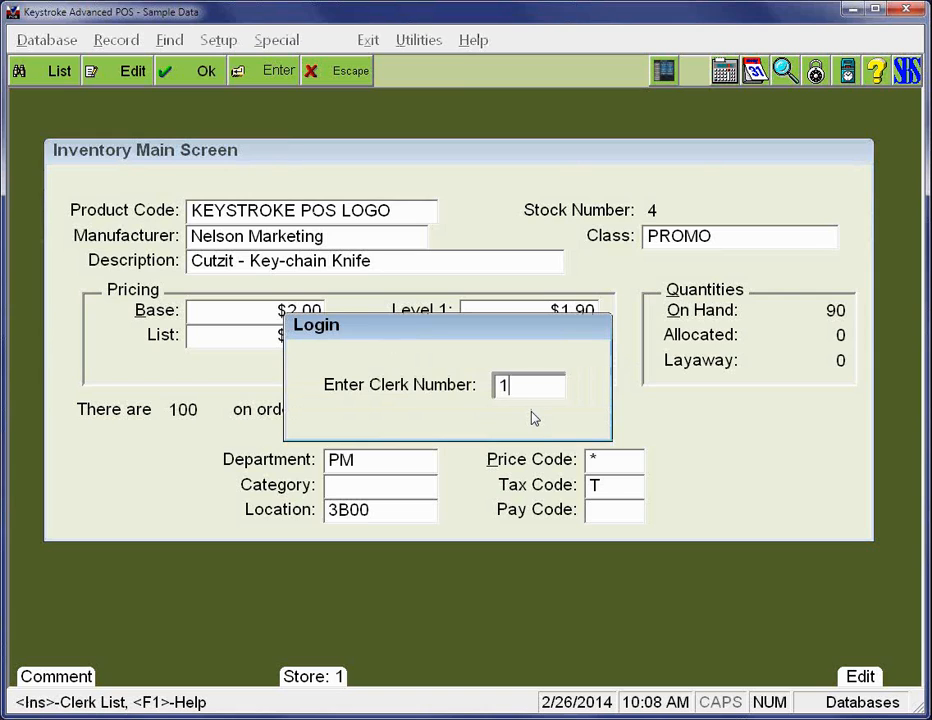
{"action": "key", "text": "Return"}
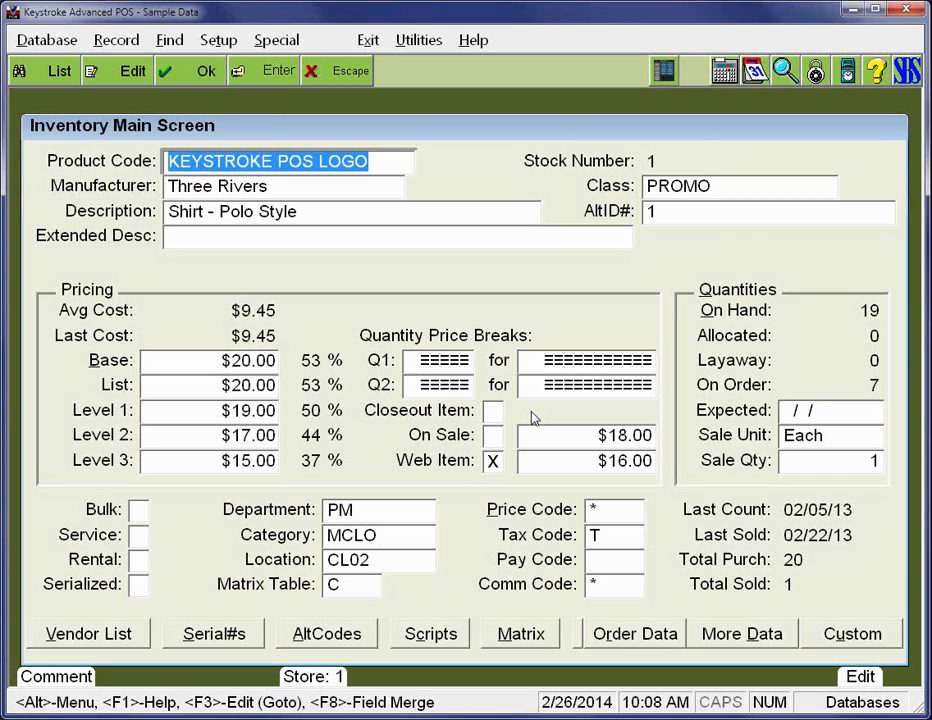
{"action": "key", "text": "alt+x"}
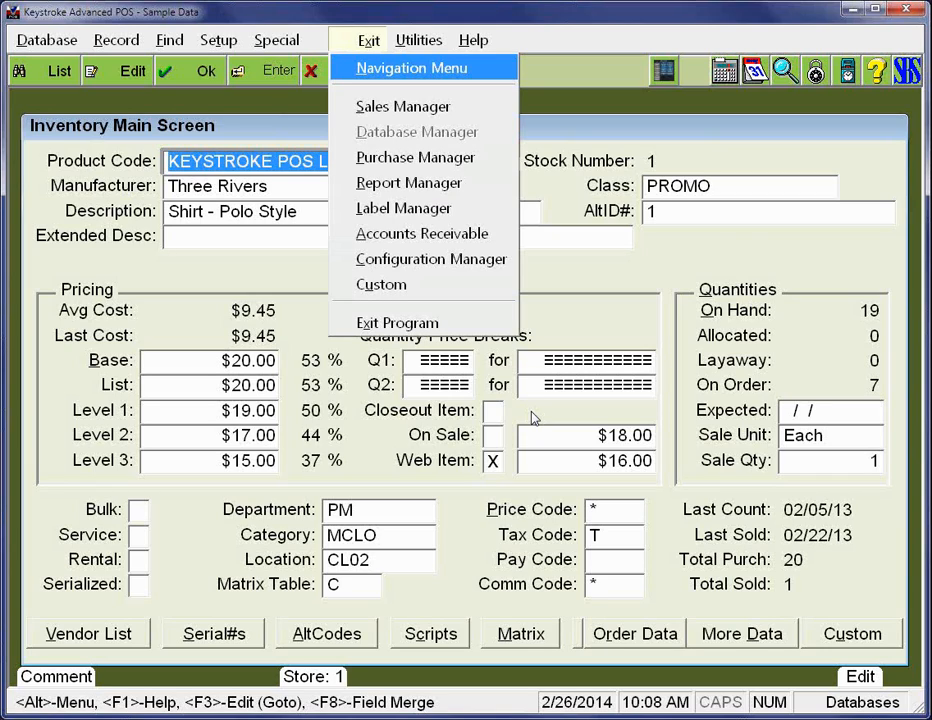
{"action": "key", "text": "u"}
{"action": "key", "text": "Down"}
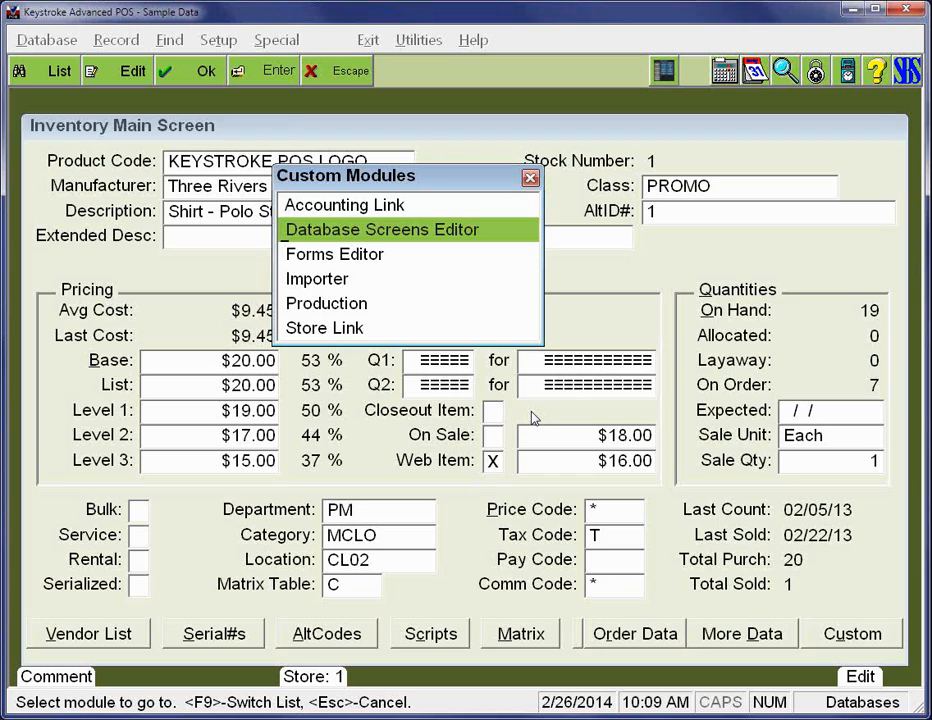
{"action": "key", "text": "Return"}
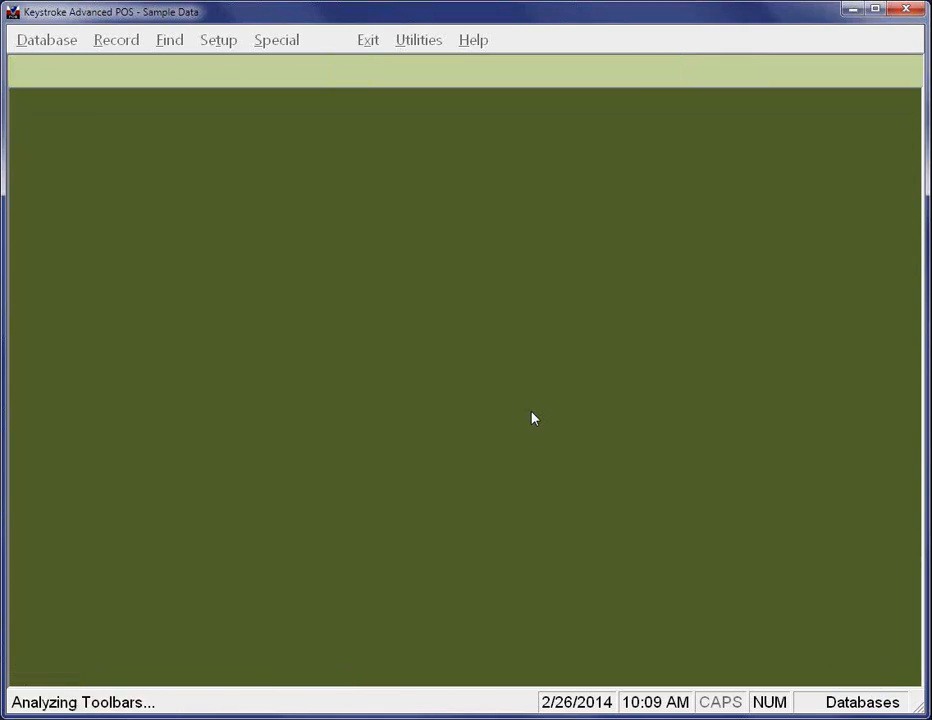
- Open the Inventory database's Edit Mode, Level 07, Screen 1 file DBSIE107.DAT for editing
{"action": "key", "text": "Return"}
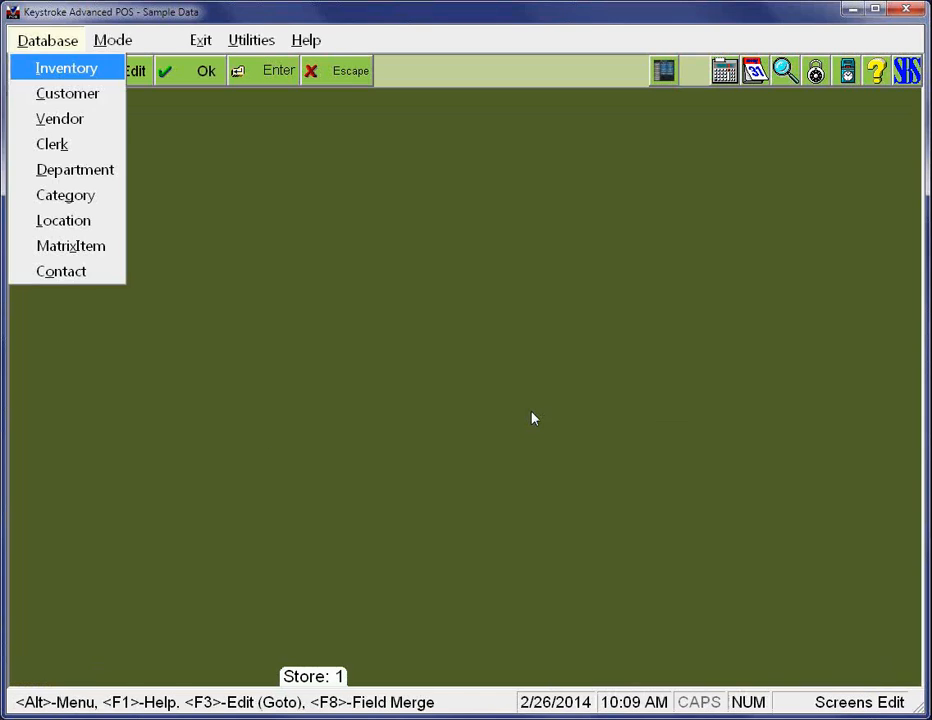
{"action": "key", "text": "Return"}
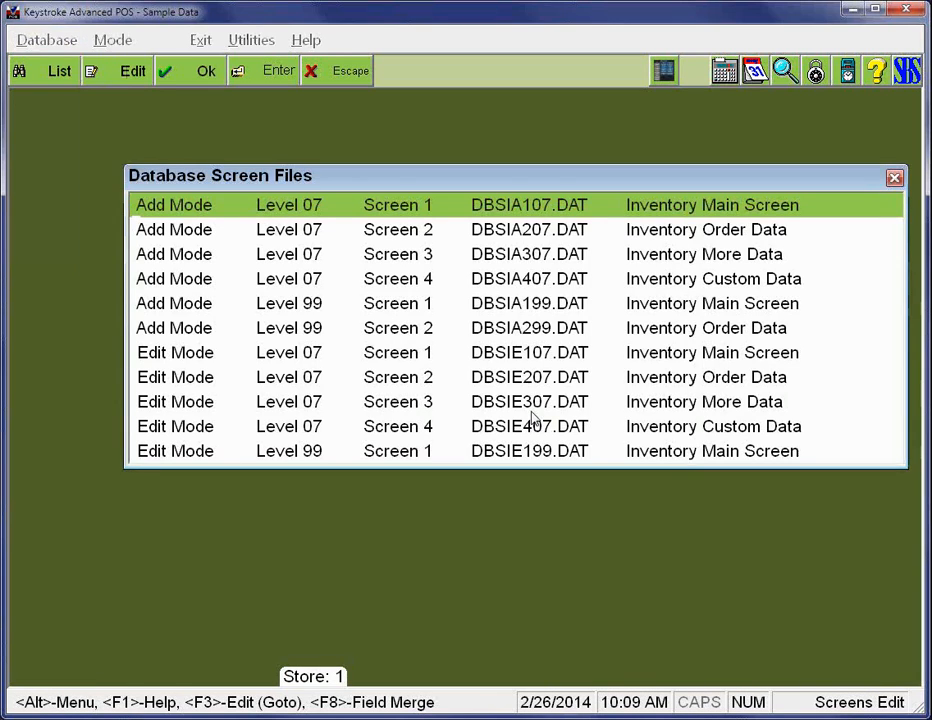
{"action": "key", "text": "Down"}
{"action": "key", "text": "Down"}
{"action": "key", "text": "Down"}
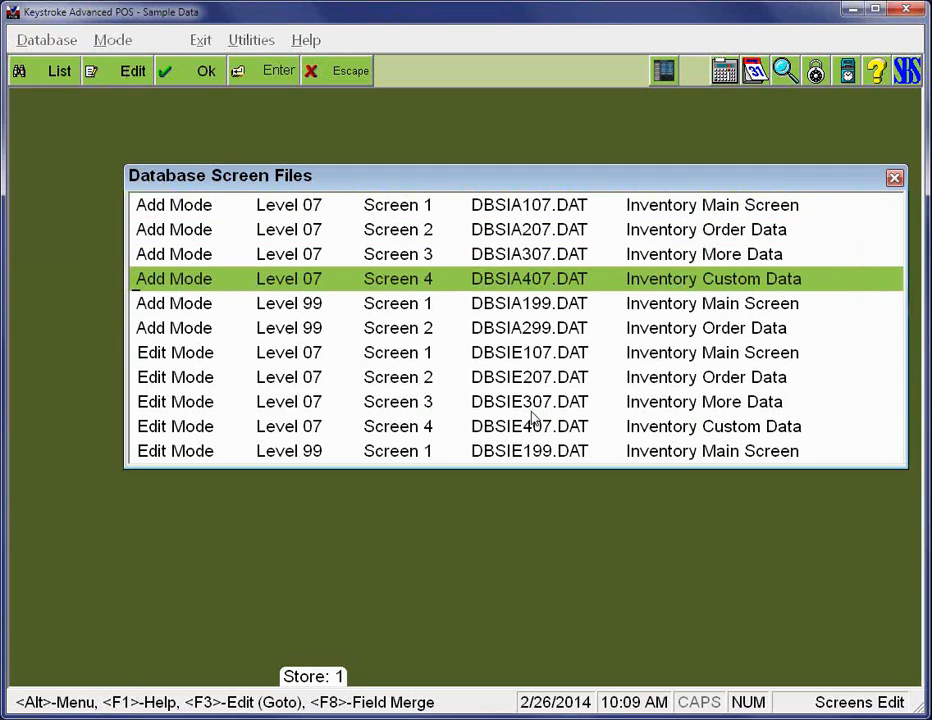
{"action": "key", "text": "Down"}
{"action": "key", "text": "Down"}
{"action": "key", "text": "Down"}
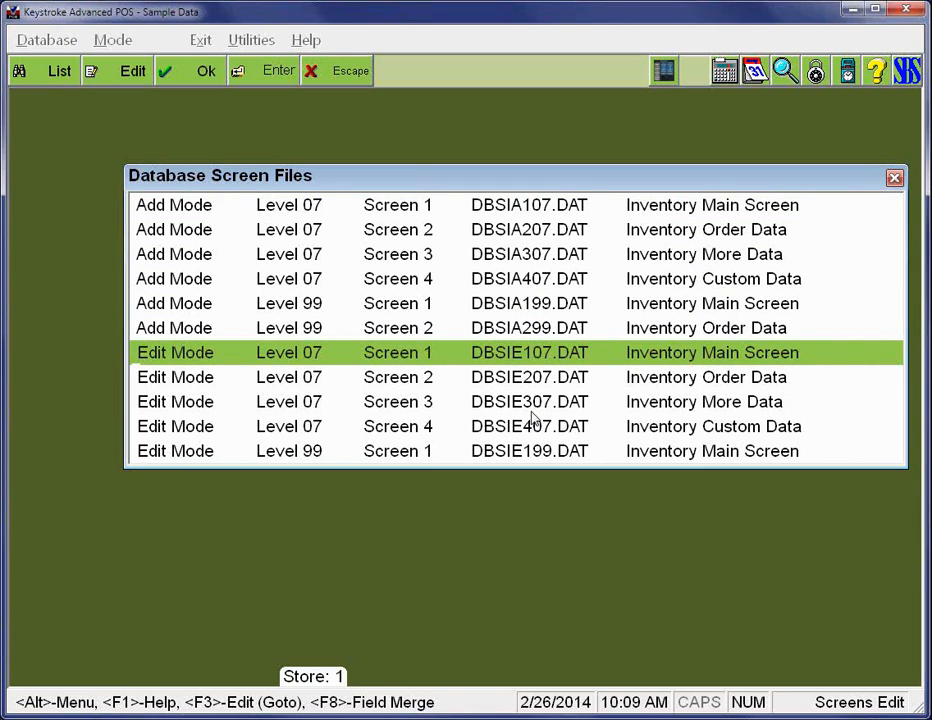
{"action": "key", "text": "Return"}
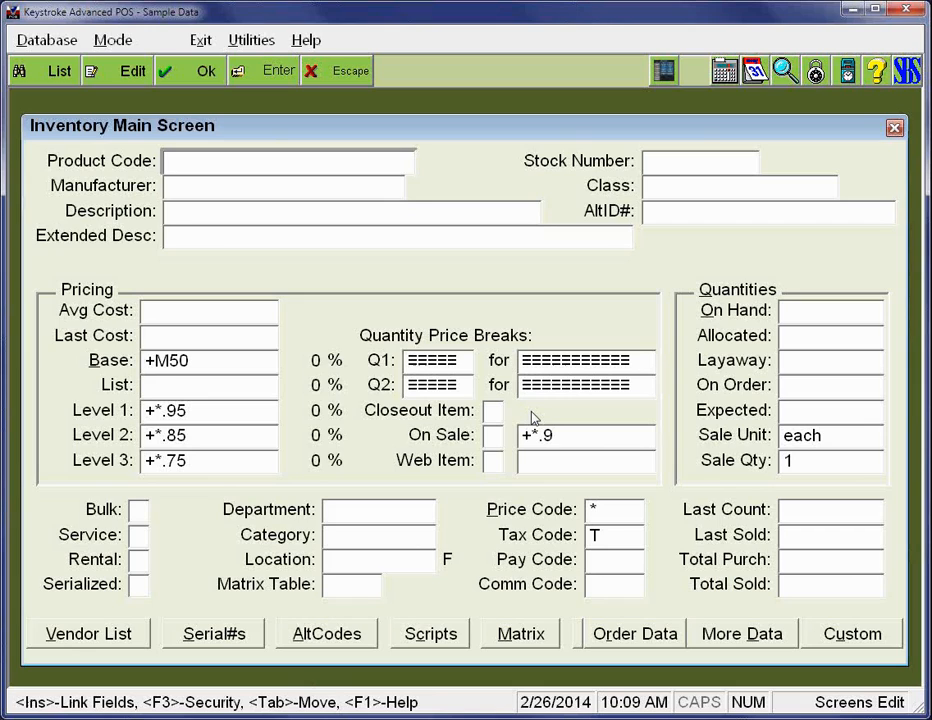
- Move the Extended Desc: label down one row on the Inventory Main Screen layout
{"action": "key", "text": "Tab"}
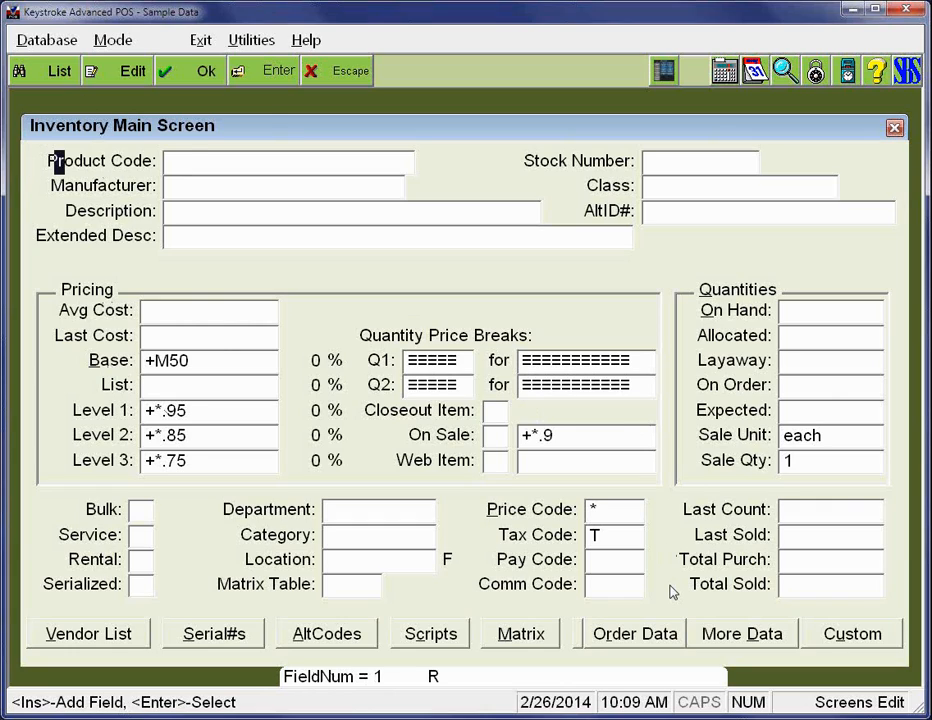
{"action": "key", "text": "Right"}
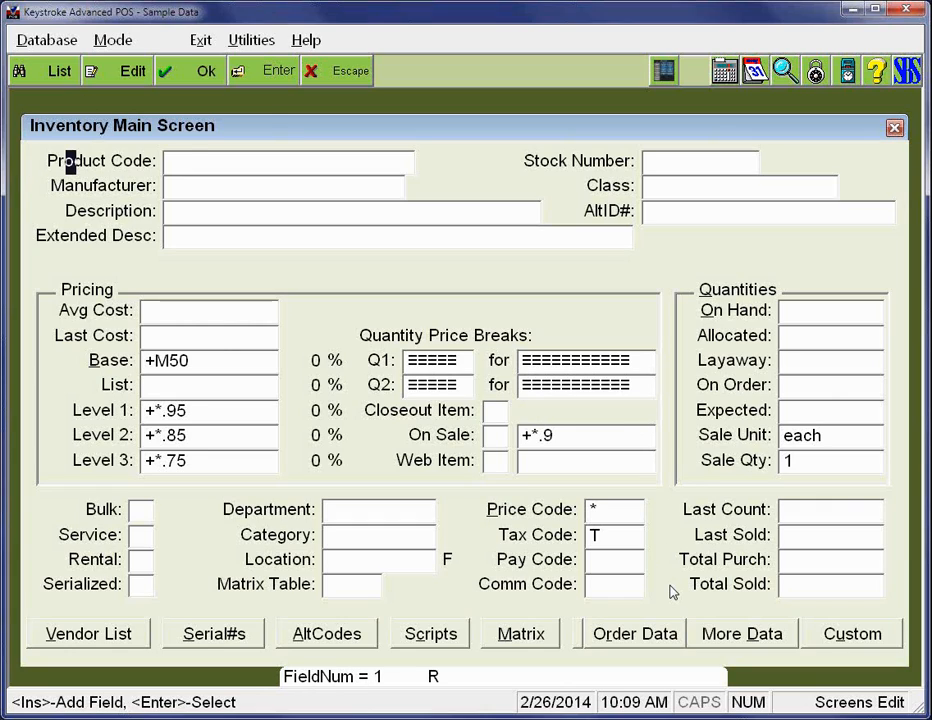
{"action": "key", "text": "Down"}
{"action": "key", "text": "Down"}
{"action": "key", "text": "Down"}
{"action": "key", "text": "Return"}
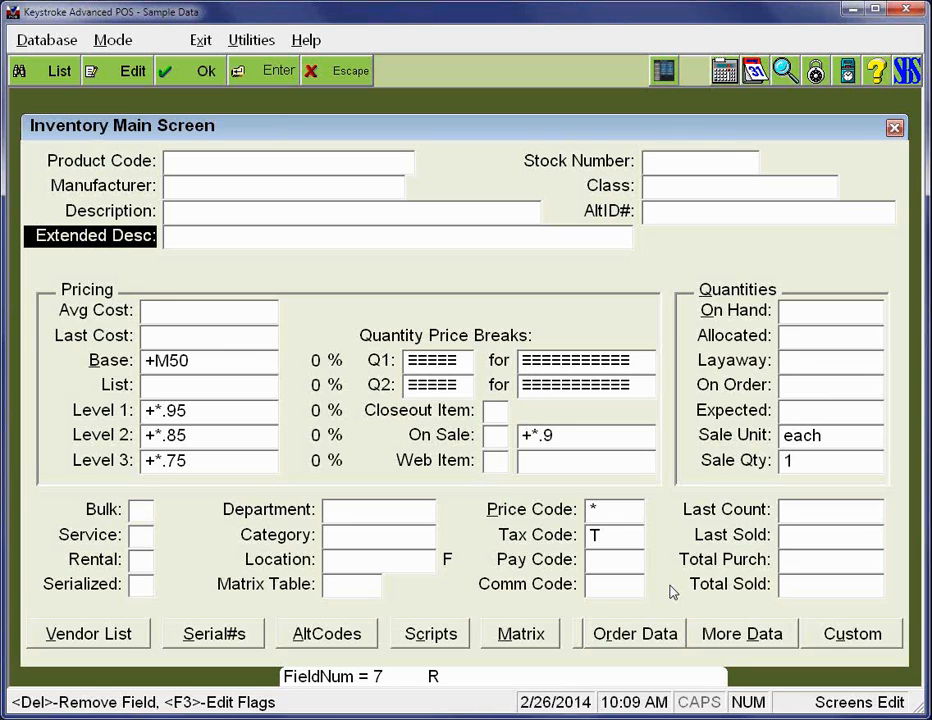
{"action": "key", "text": "Down"}
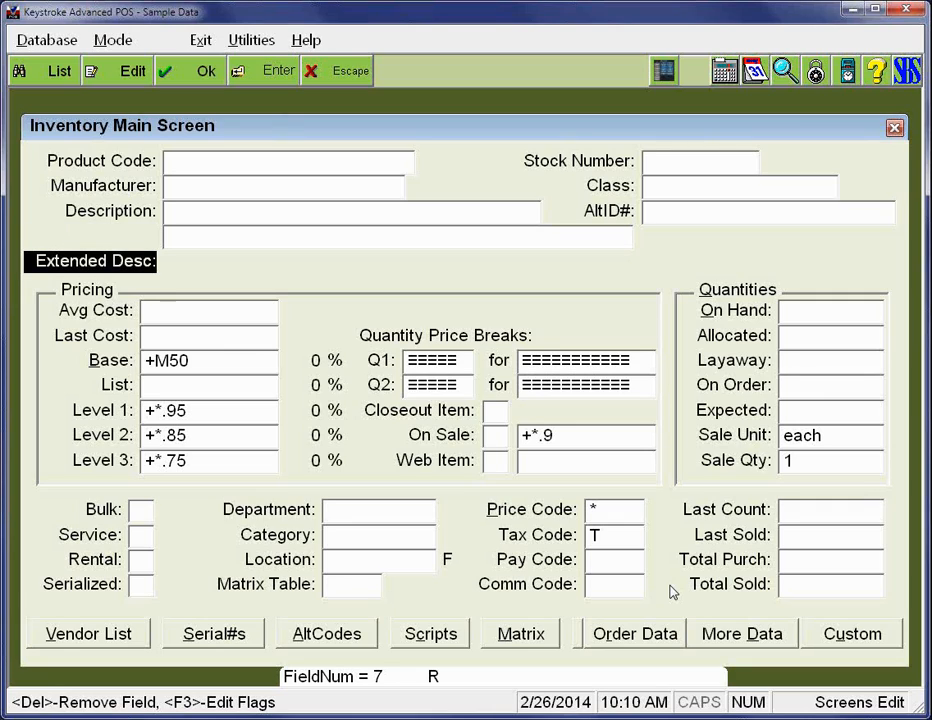
{"action": "key", "text": "Right"}
{"action": "key", "text": "Return"}
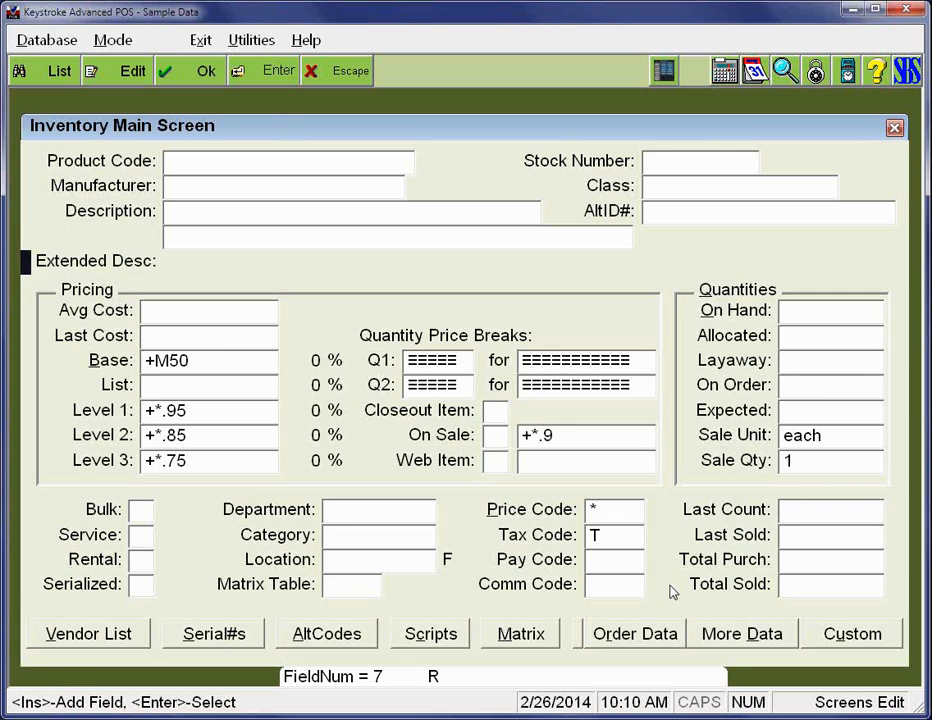
- Move the LongDescription field down one row beside the Extended Desc: label and widen it to 62
{"action": "key", "text": "Up"}
{"action": "key", "text": "Right"}
{"action": "key", "text": "Right"}
{"action": "key", "text": "Right"}
{"action": "key", "text": "Right"}
{"action": "key", "text": "Right"}
{"action": "key", "text": "Right"}
{"action": "key", "text": "Right"}
{"action": "key", "text": "Right"}
{"action": "key", "text": "Right"}
{"action": "key", "text": "Right"}
{"action": "key", "text": "Right"}
{"action": "key", "text": "Right"}
{"action": "key", "text": "Right"}
{"action": "key", "text": "Right"}
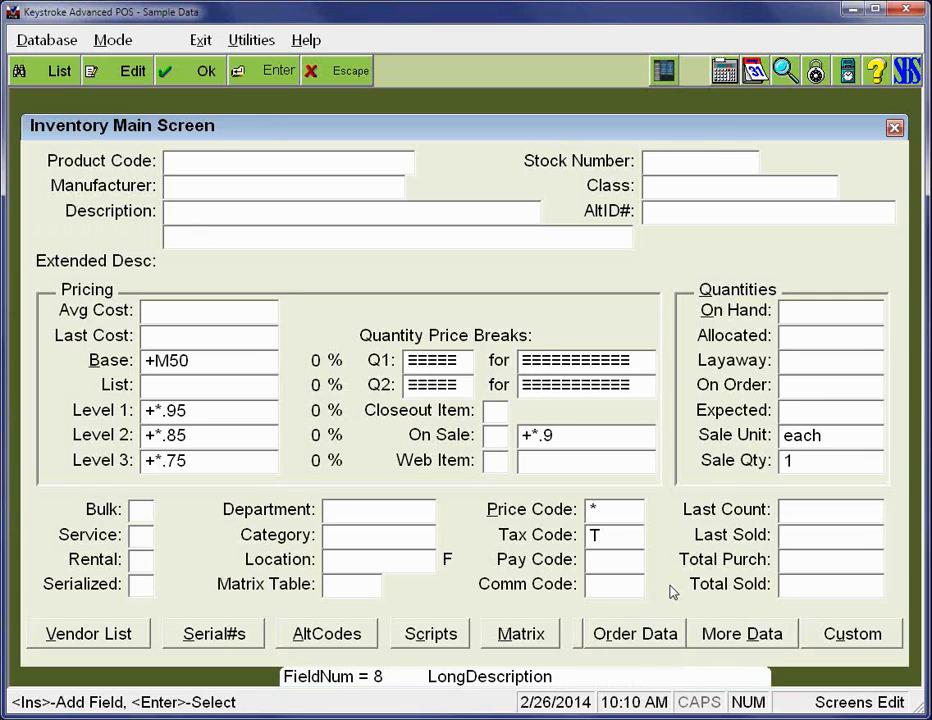
{"action": "key", "text": "Return"}
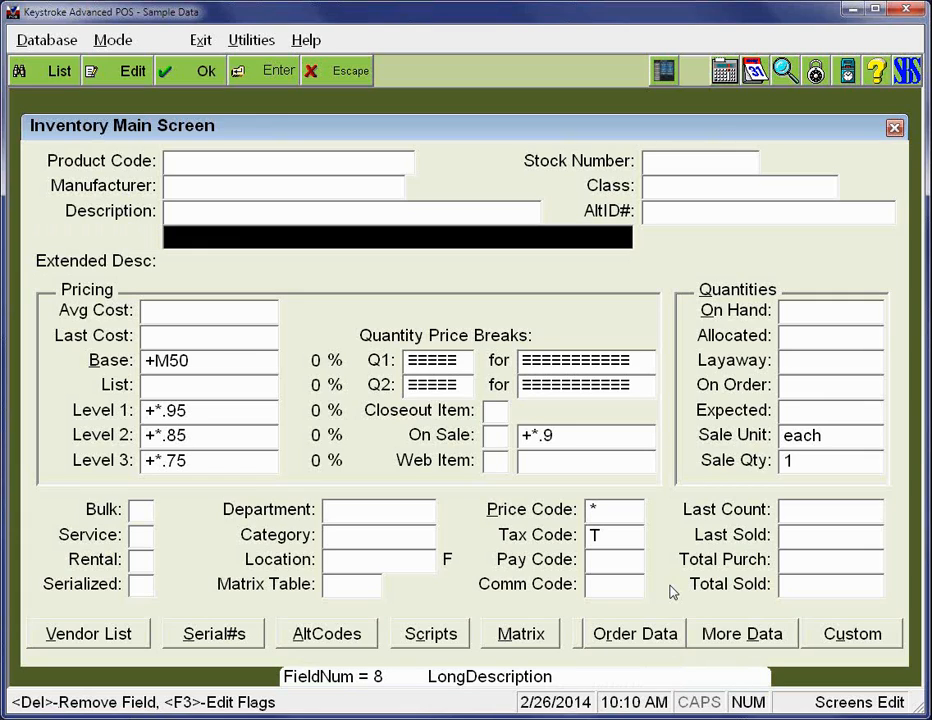
{"action": "key", "text": "Down"}
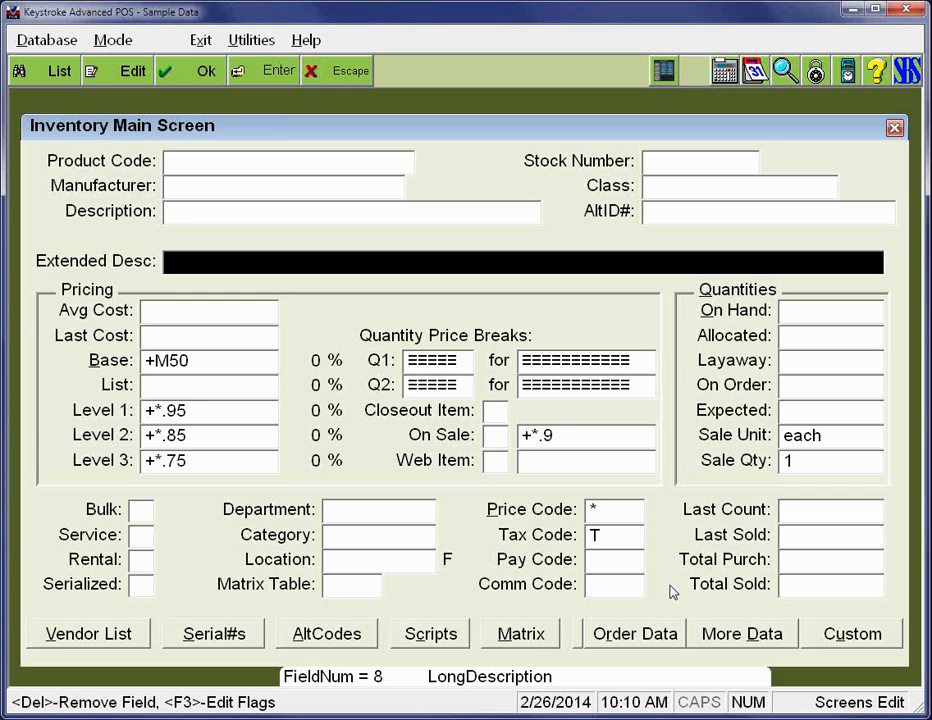
- Open the LongDescription field's definition and view the list of database fields that can be assigned to it
{"action": "key", "text": "Return"}
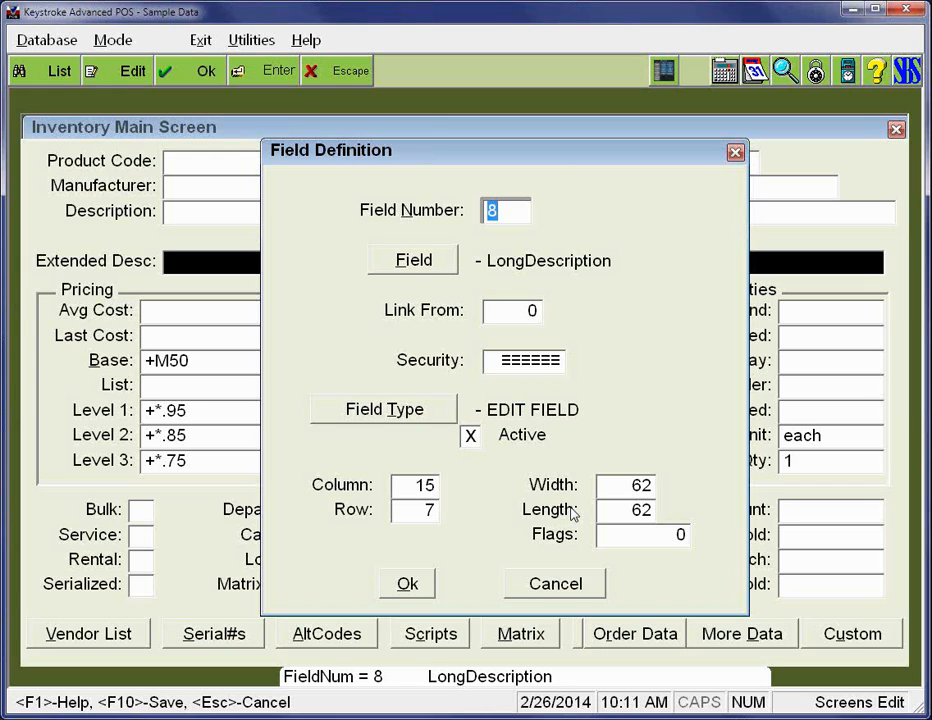
{"action": "left_click", "coordinate": [413, 262]}
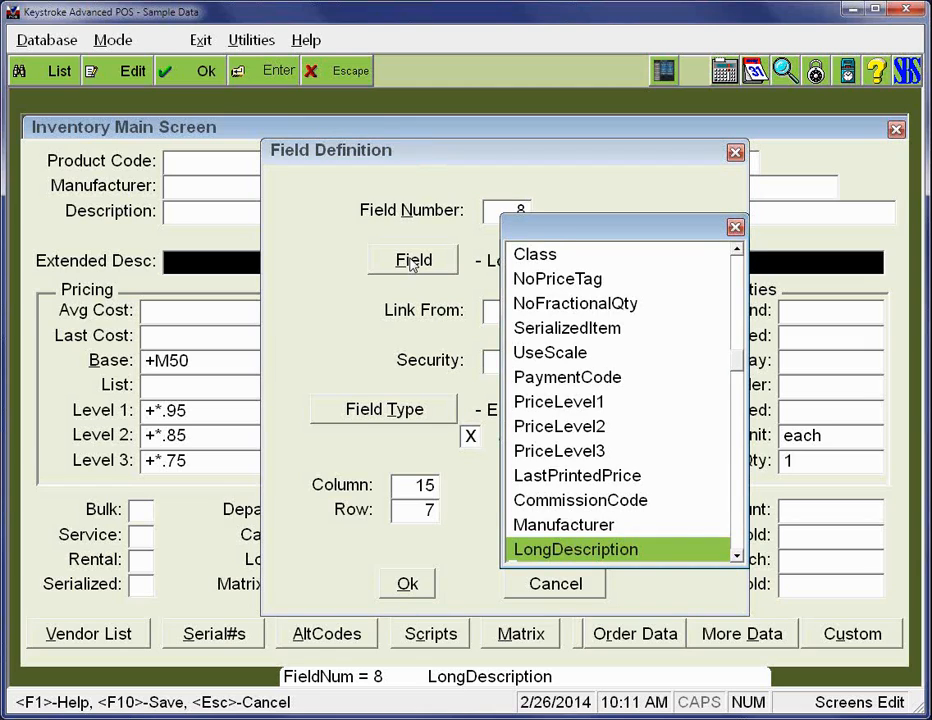
{"action": "key", "text": "Return"}
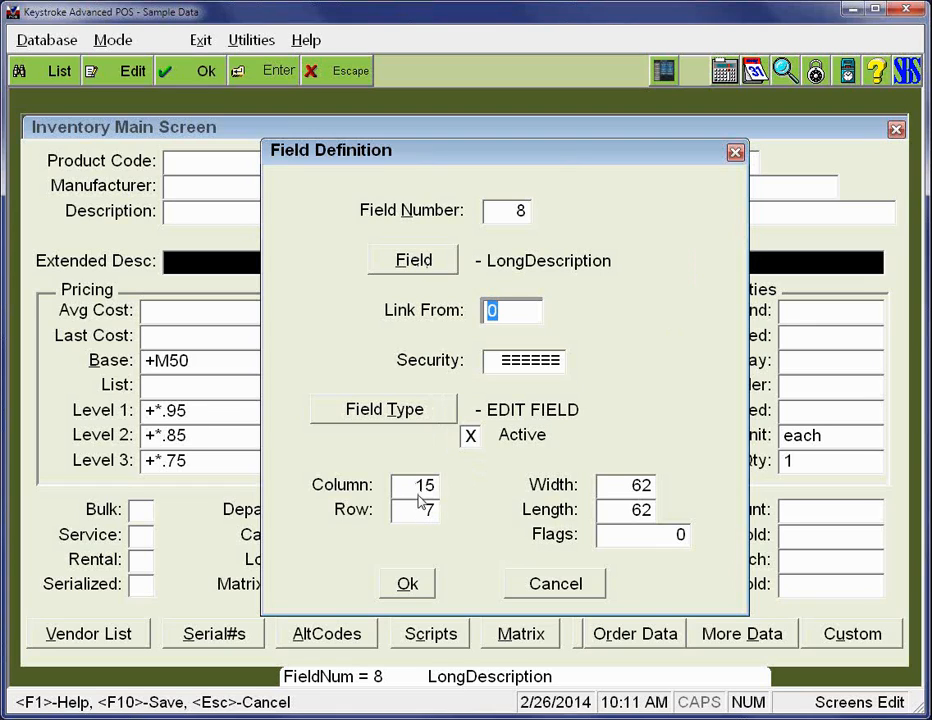
- Examine the flag options available for the LongDescription field, down to Display in Advanced only, and close the definition without changes
{"action": "left_click", "coordinate": [625, 534]}
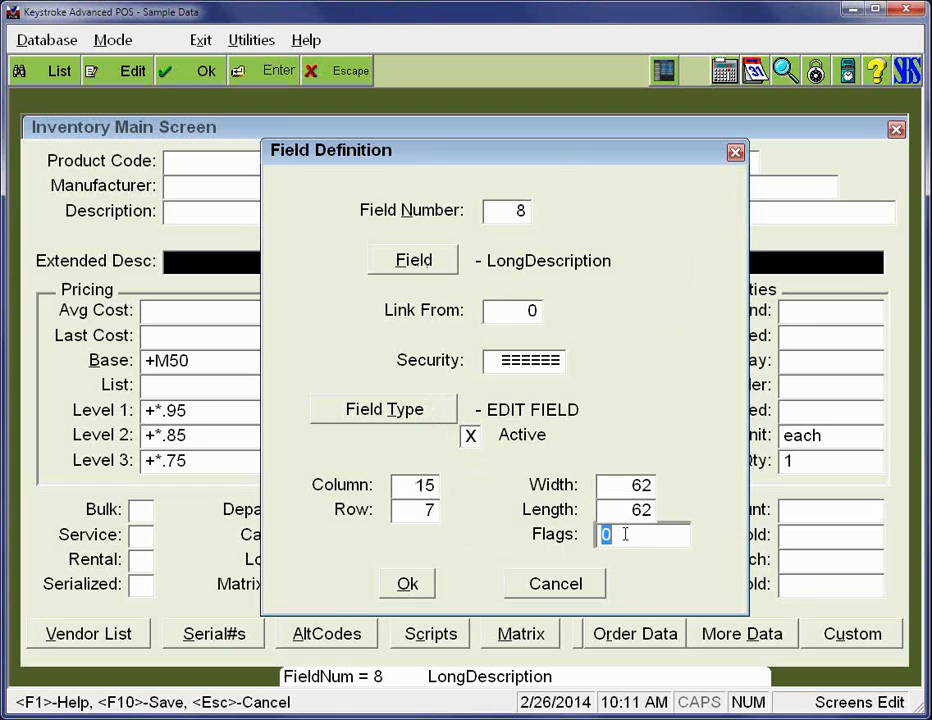
{"action": "double_click", "coordinate": [625, 534]}
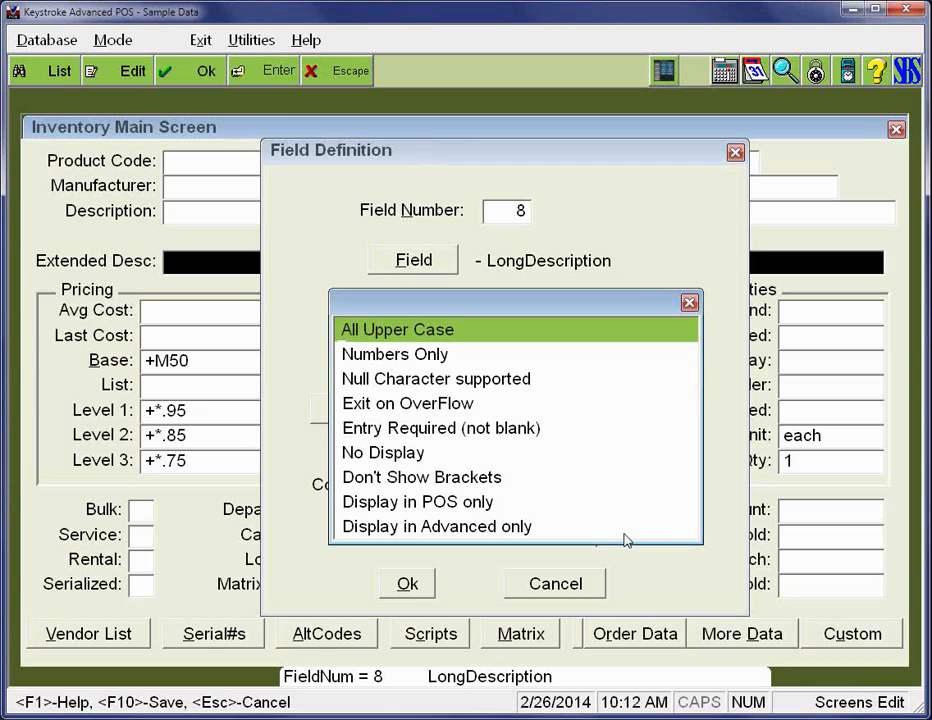
{"action": "key", "text": "Down"}
{"action": "key", "text": "Down"}
{"action": "key", "text": "Down"}
{"action": "key", "text": "Down"}
{"action": "key", "text": "Down"}
{"action": "key", "text": "Down"}
{"action": "key", "text": "Down"}
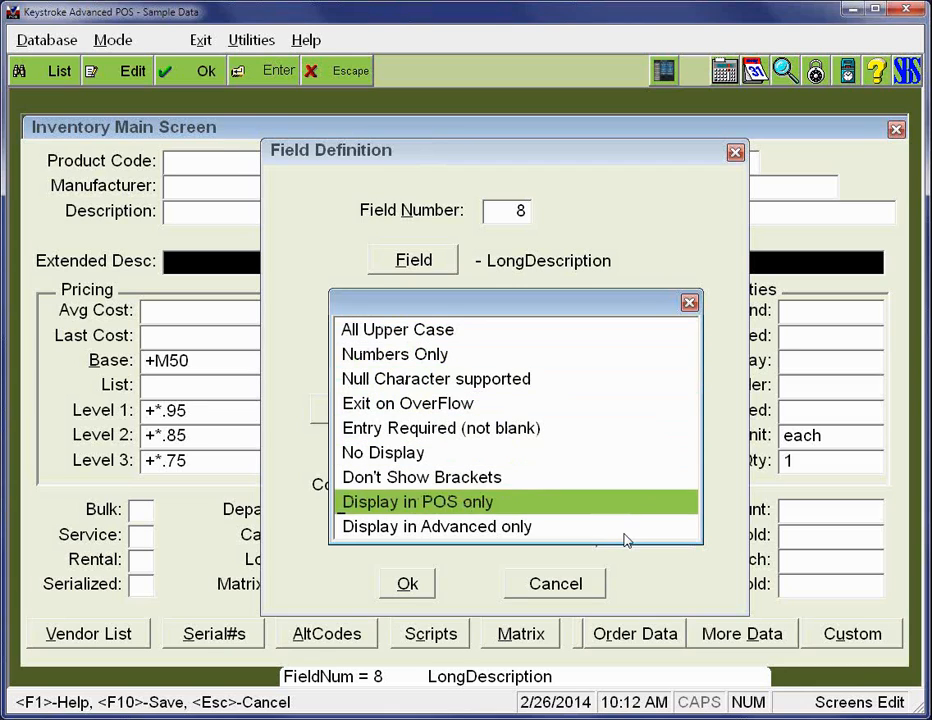
{"action": "key", "text": "Down"}
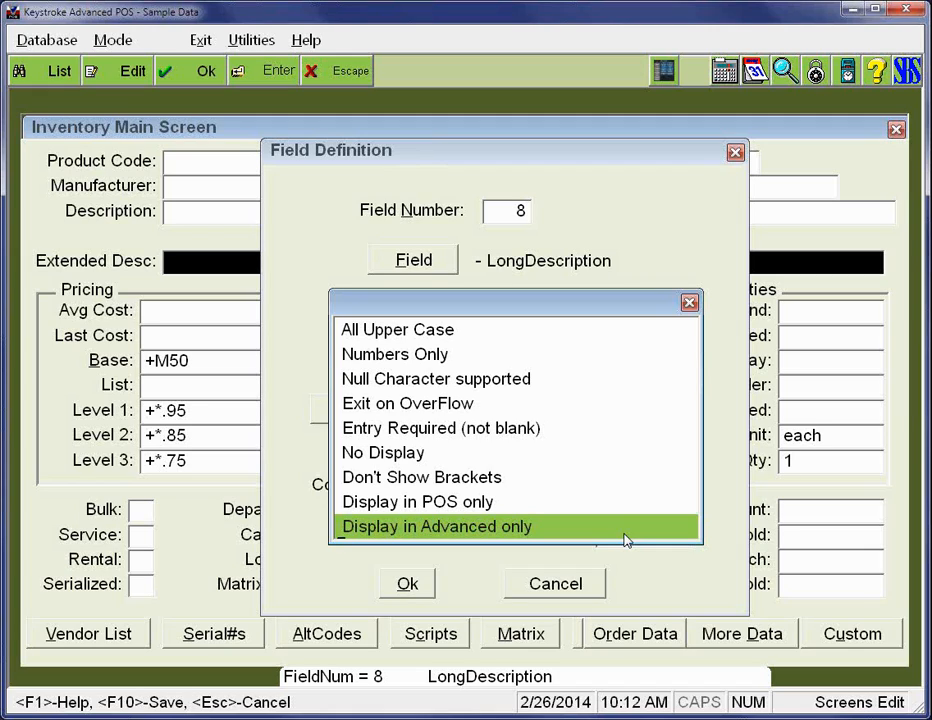
{"action": "key", "text": "Escape"}
{"action": "key", "text": "Escape"}
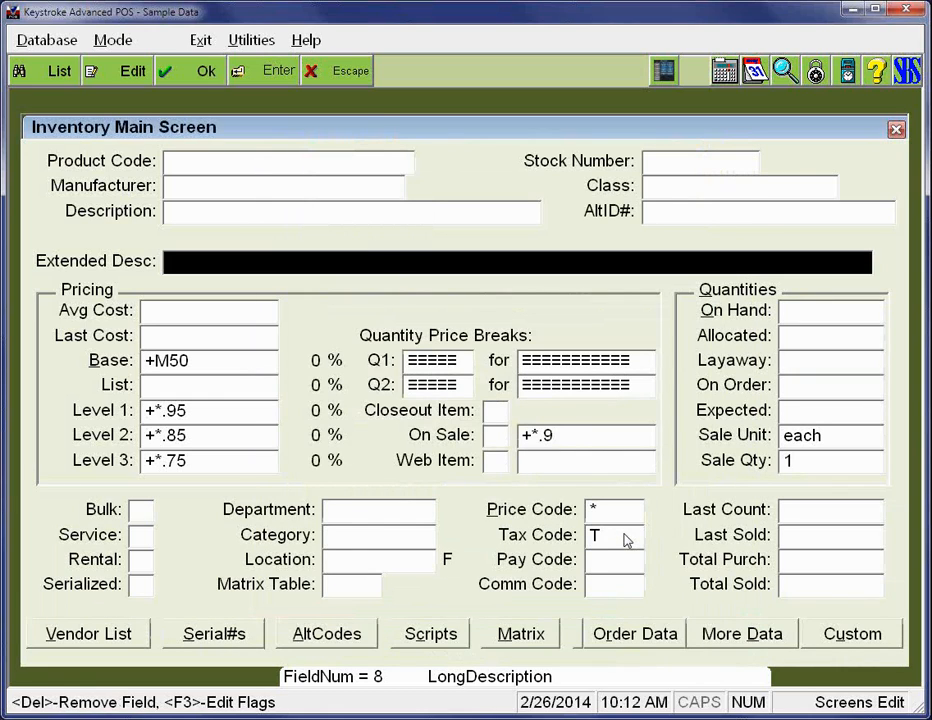
- Narrow the LongDescription field until its end roughly lines up with the right edge of the Pricing frame
{"action": "key", "text": "shift+Left"}
{"action": "key", "text": "shift+Left"}
{"action": "key", "text": "shift+Left"}
{"action": "key", "text": "shift+Left"}
{"action": "key", "text": "shift+Left"}
{"action": "key", "text": "shift+Left"}
{"action": "key", "text": "shift+Left"}
{"action": "key", "text": "shift+Left"}
{"action": "key", "text": "shift+Left"}
{"action": "key", "text": "shift+Left"}
{"action": "key", "text": "shift+Left"}
{"action": "key", "text": "shift+Left"}
{"action": "key", "text": "shift+Left"}
{"action": "key", "text": "shift+Left"}
{"action": "key", "text": "shift+Left"}
{"action": "key", "text": "shift+Left"}
{"action": "key", "text": "shift+Left"}
{"action": "key", "text": "shift+Left"}
{"action": "key", "text": "shift+Left"}
{"action": "key", "text": "shift+Left"}
{"action": "key", "text": "shift+Right"}
{"action": "key", "text": "shift+Right"}
{"action": "key", "text": "shift+Right"}
{"action": "key", "text": "shift+Right"}
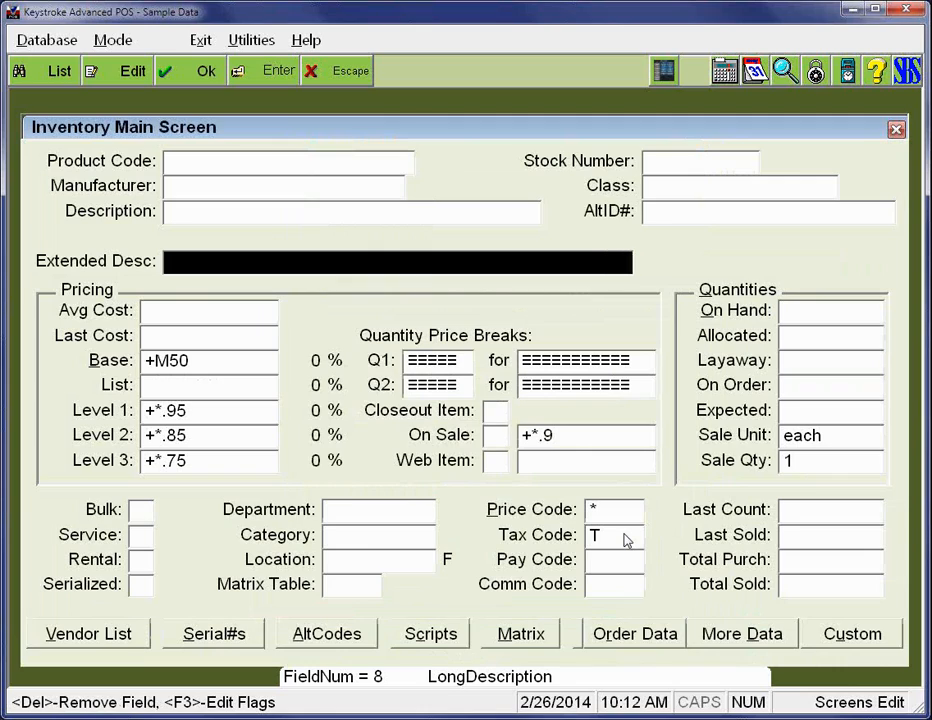
{"action": "key", "text": "shift+Right"}
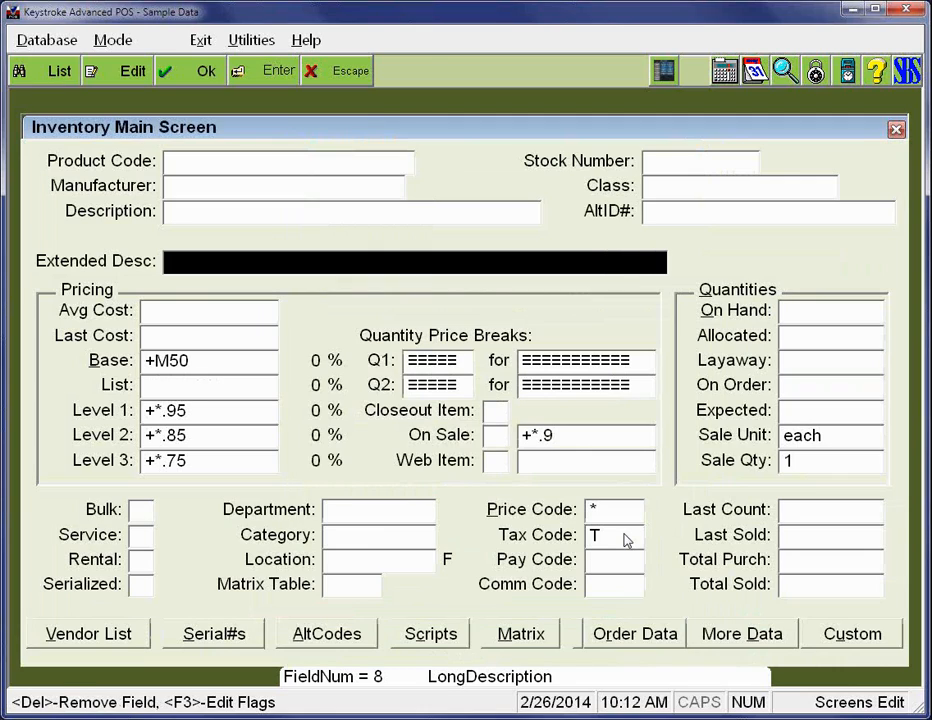
{"action": "key", "text": "Return"}
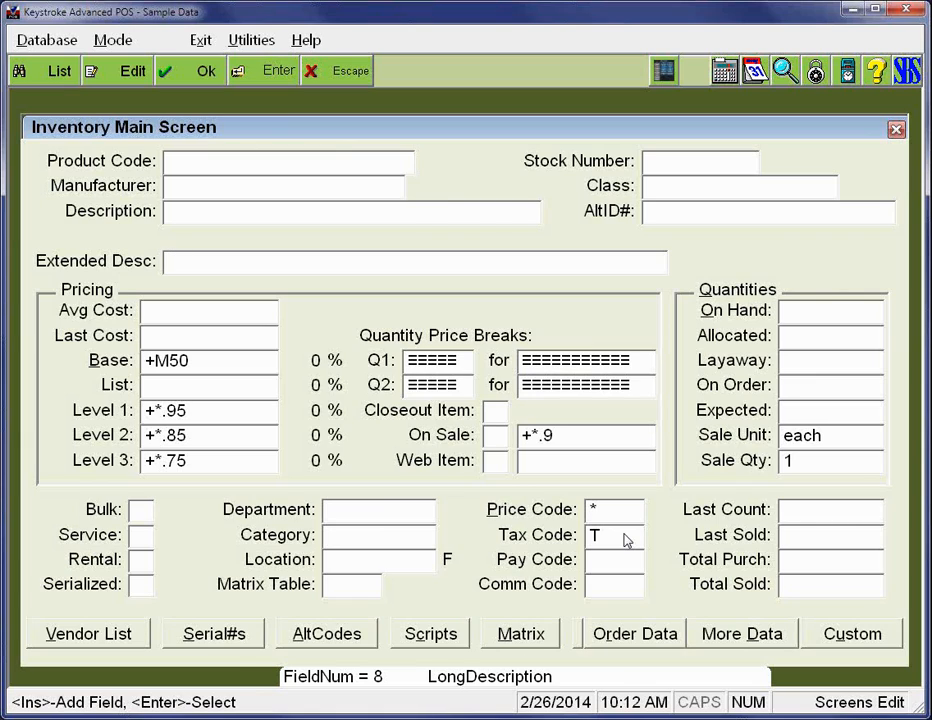
- Save the Inventory Main Screen in Edit mode as Screen Number 1, Level 07, in DBSIE107.DAT
{"action": "key", "text": "Escape"}
{"action": "key", "text": "shift+Tab"}
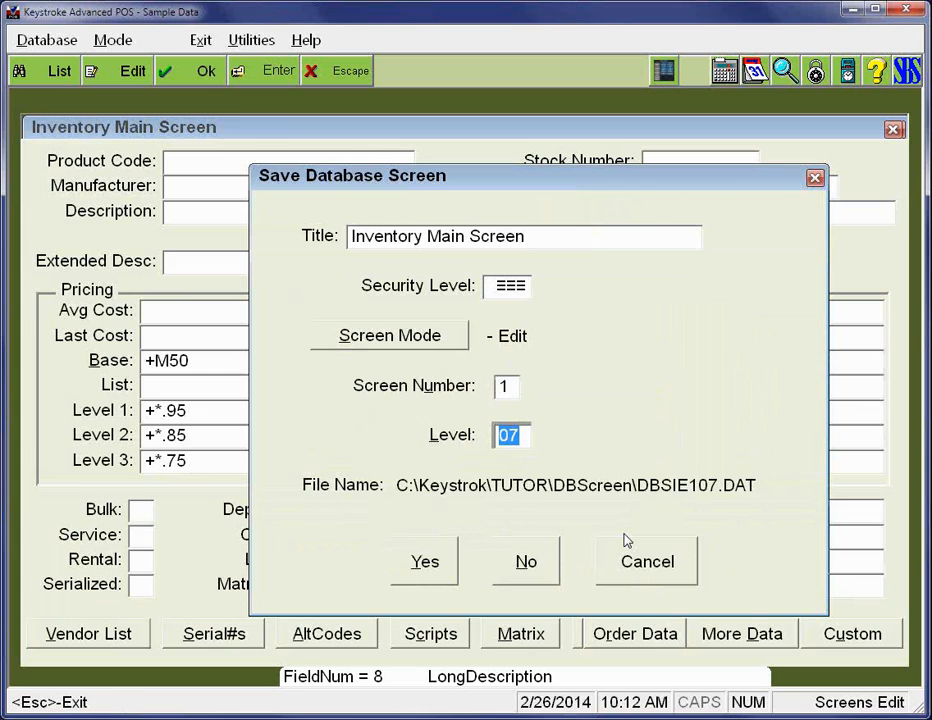
{"action": "key", "text": "shift+Tab"}
{"action": "key", "text": "shift+Tab"}
{"action": "key", "text": "shift+Tab"}
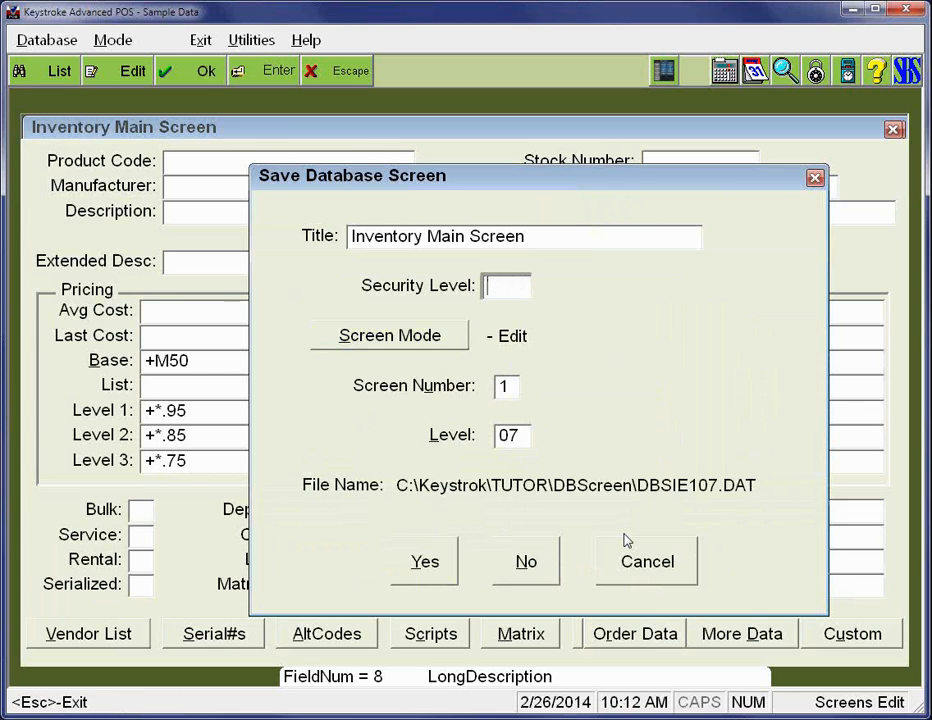
{"action": "key", "text": "Return"}
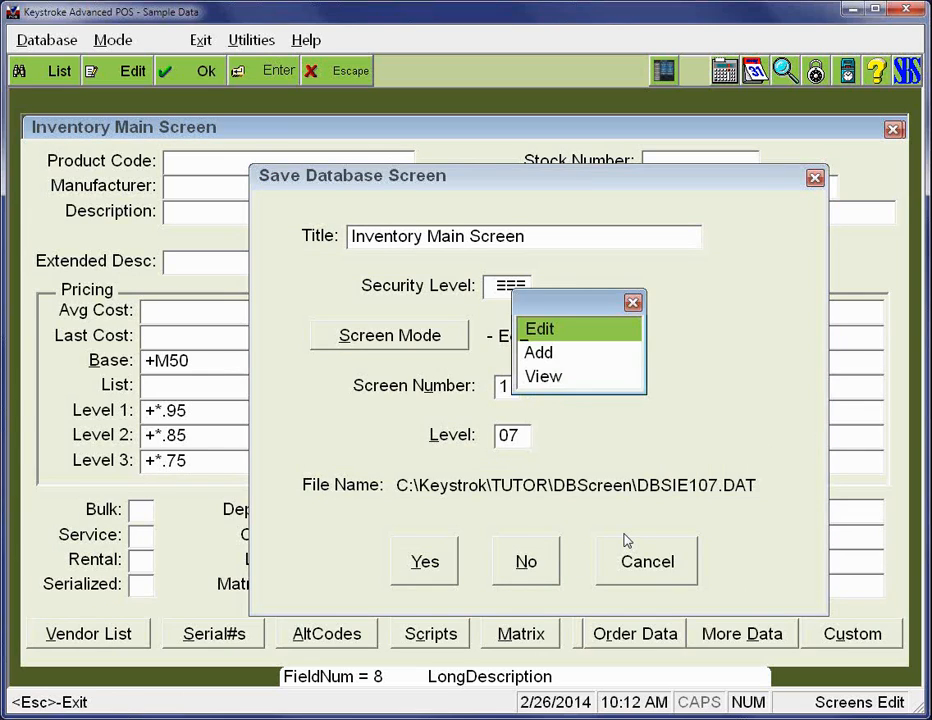
{"action": "key", "text": "Return"}
{"action": "key", "text": "Tab"}
{"action": "key", "text": "Tab"}
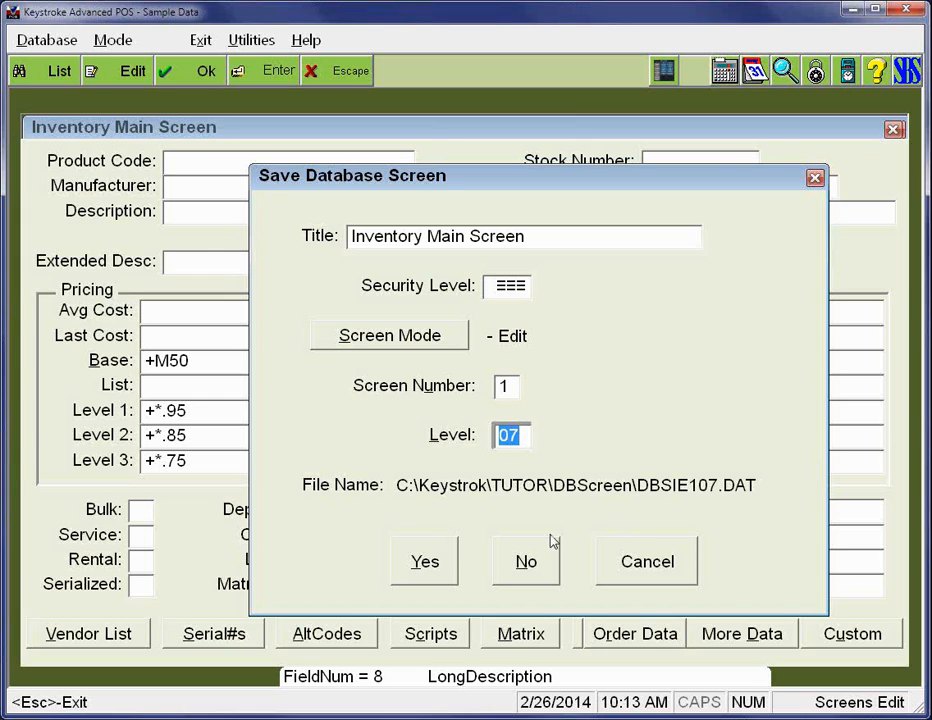
{"action": "left_click", "coordinate": [450, 556]}
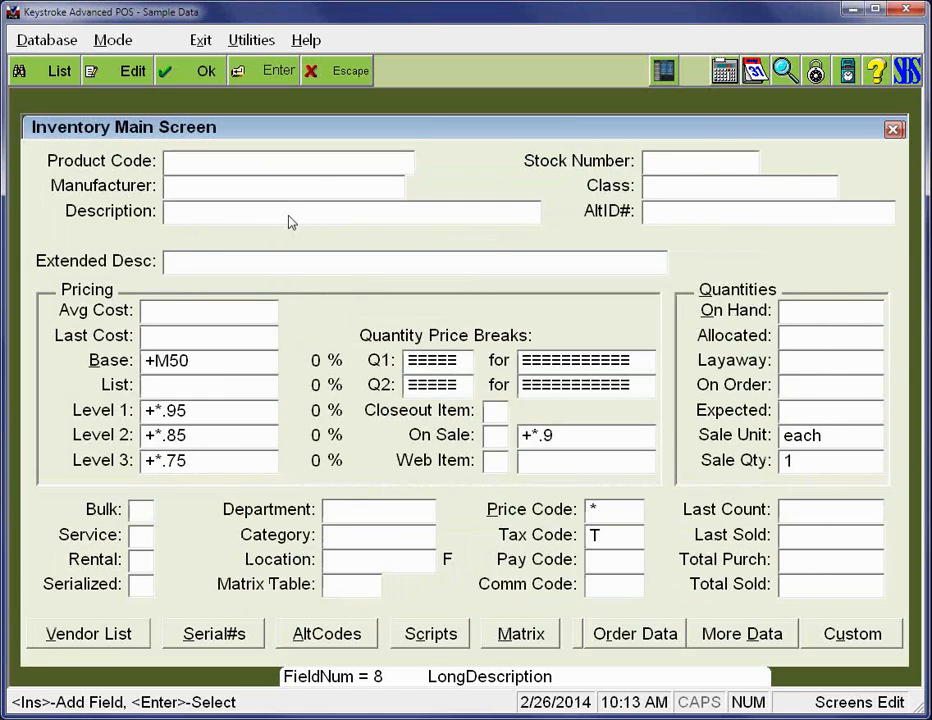
- Open the Inventory database's Edit Mode, Level 99, Screen 1 file DBSIE199.DAT for editing
{"action": "left_click", "coordinate": [17, 46]}
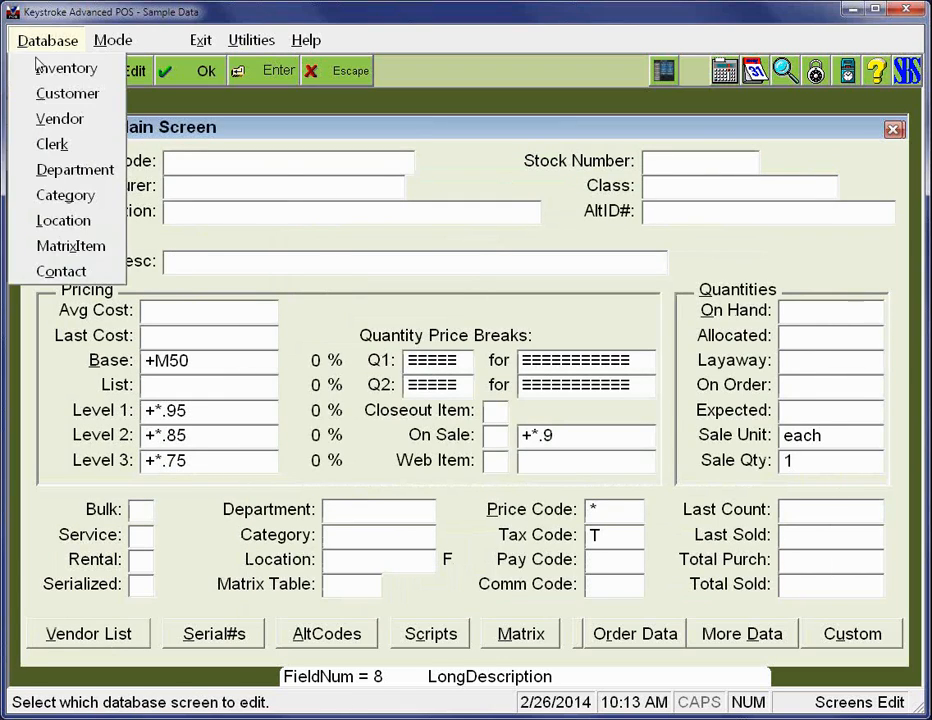
{"action": "left_click", "coordinate": [45, 66]}
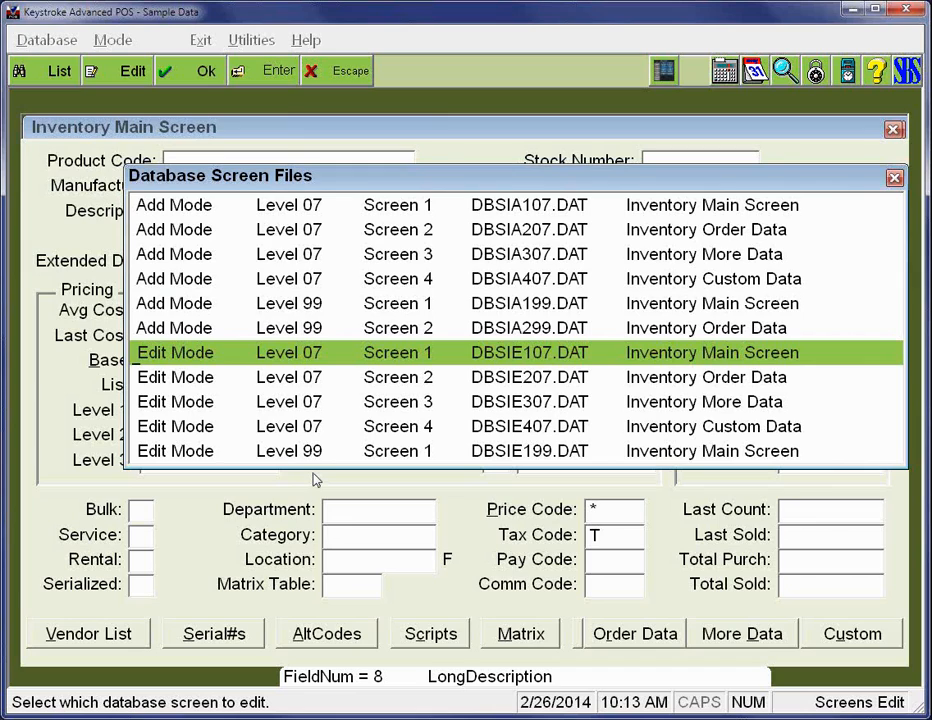
{"action": "key", "text": "Down"}
{"action": "key", "text": "Down"}
{"action": "key", "text": "Down"}
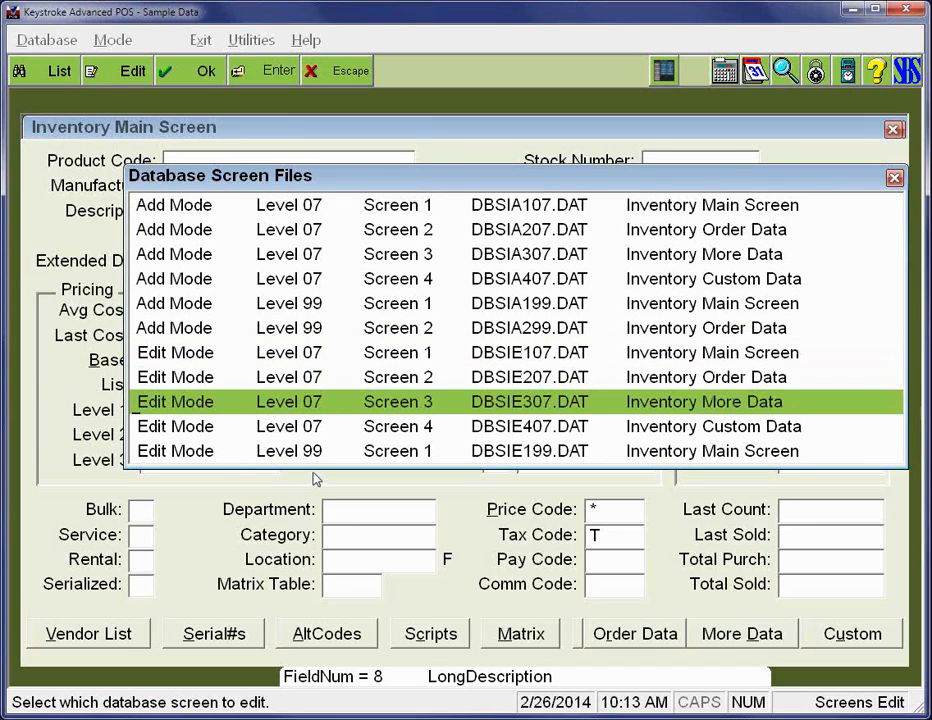
{"action": "key", "text": "Down"}
{"action": "key", "text": "Return"}
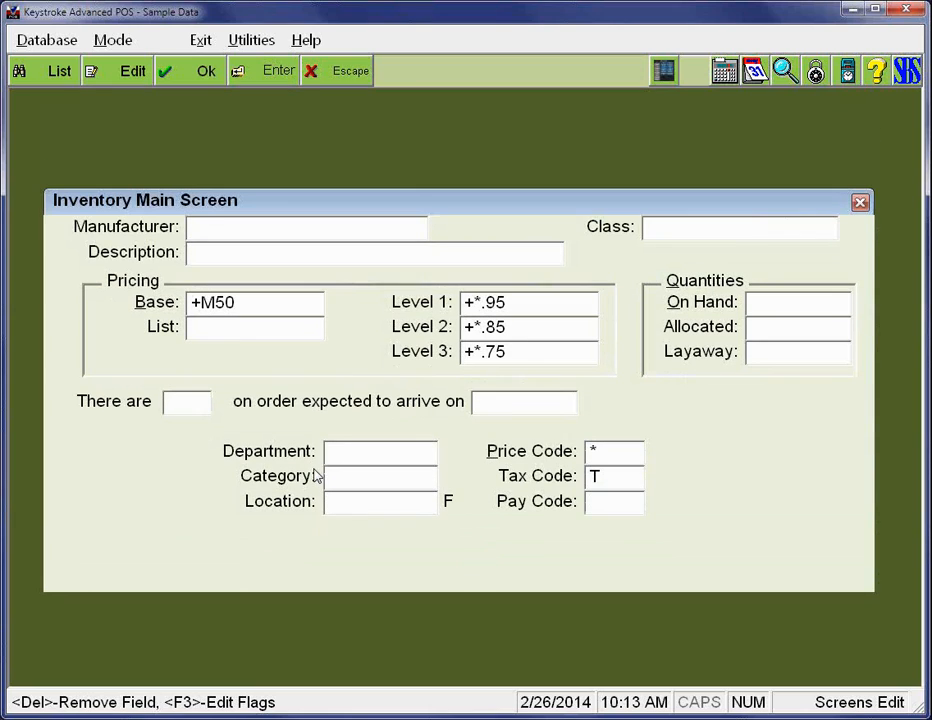
- Try shifting the Inventory Main Screen window three columns to the right and bring it back
{"action": "key", "text": "ctrl+Right"}
{"action": "key", "text": "ctrl+Right"}
{"action": "key", "text": "ctrl+Right"}
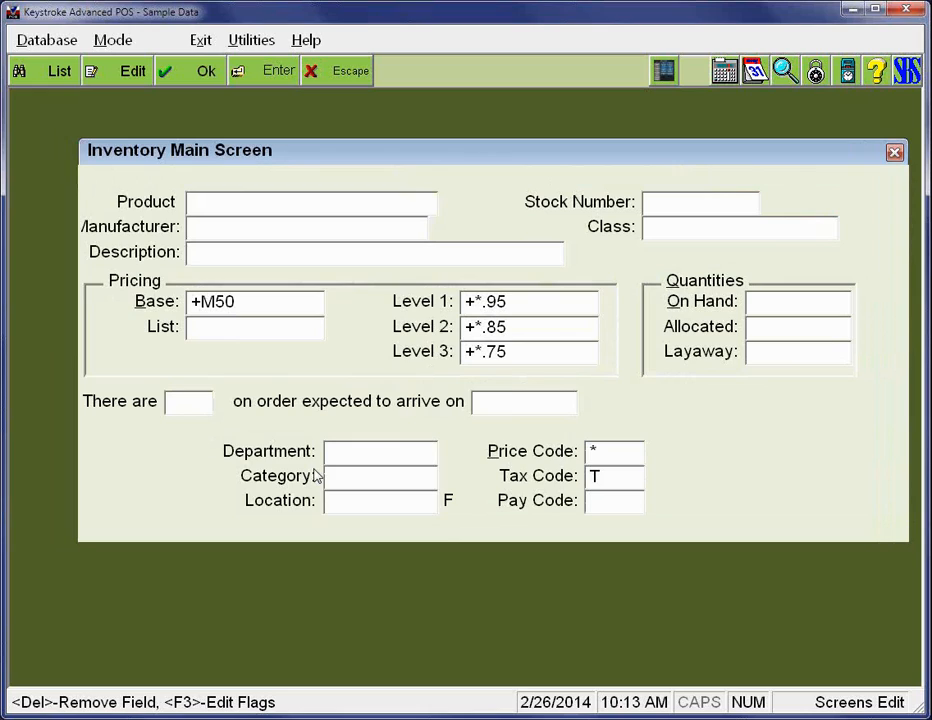
{"action": "key", "text": "ctrl+Left"}
{"action": "key", "text": "ctrl+Left"}
{"action": "key", "text": "ctrl+Left"}
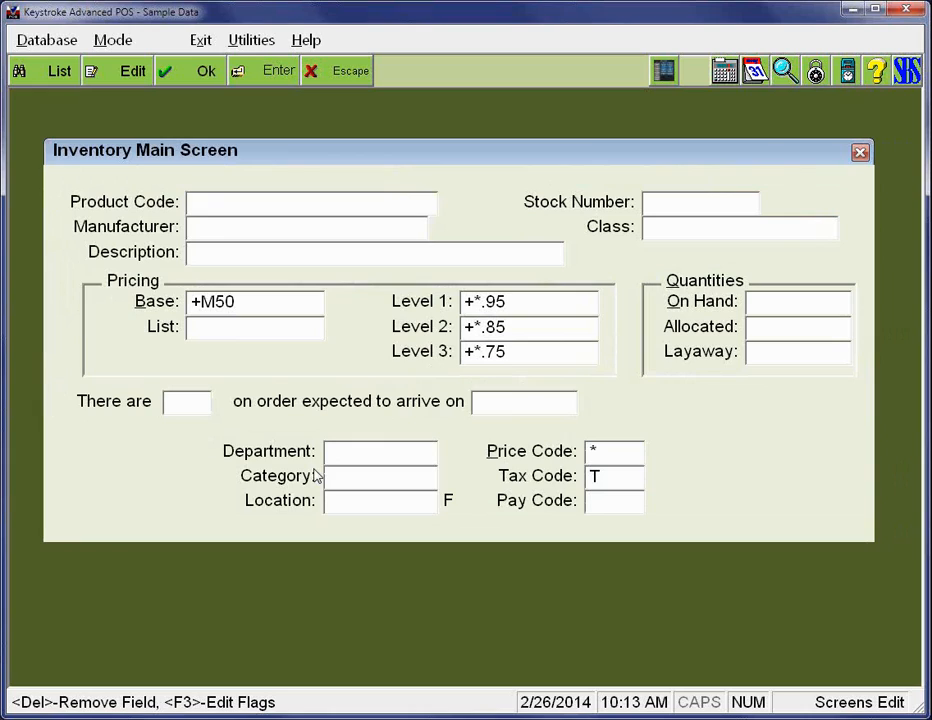
- Enlarge the Inventory Main Screen window by three rows and three columns, and shift it one row up and one column left
{"action": "key", "text": "Down"}
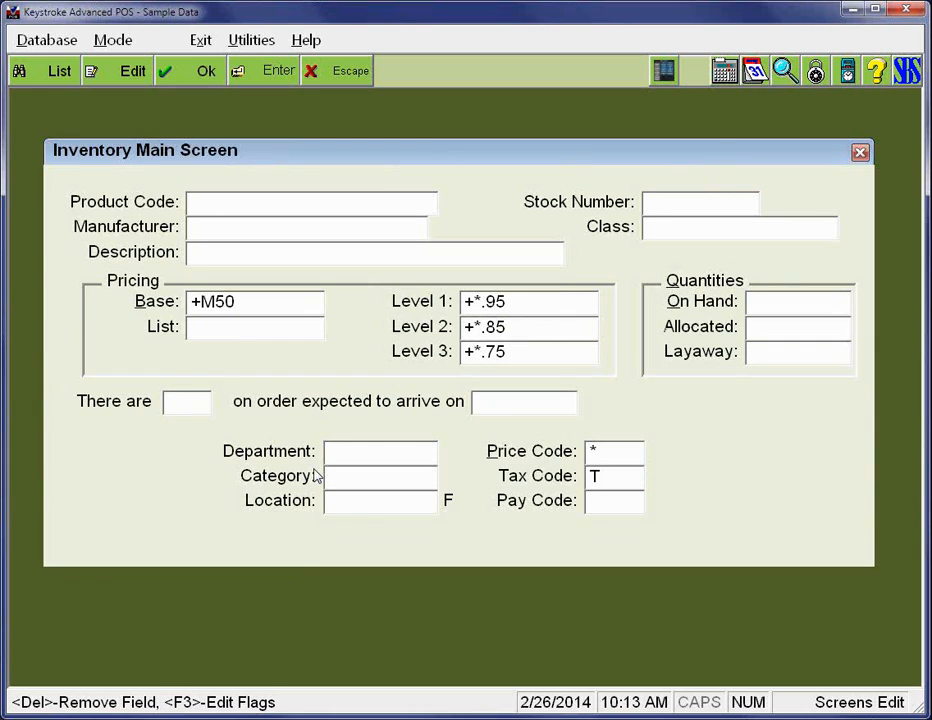
{"action": "key", "text": "Down"}
{"action": "key", "text": "Down"}
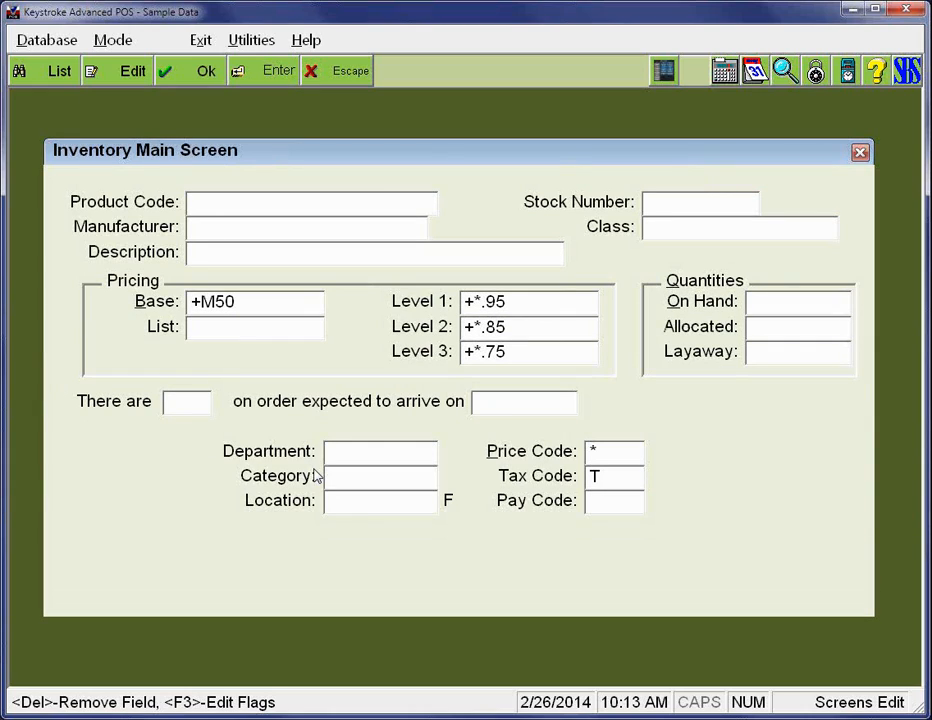
{"action": "key", "text": "Right"}
{"action": "key", "text": "shift+Right"}
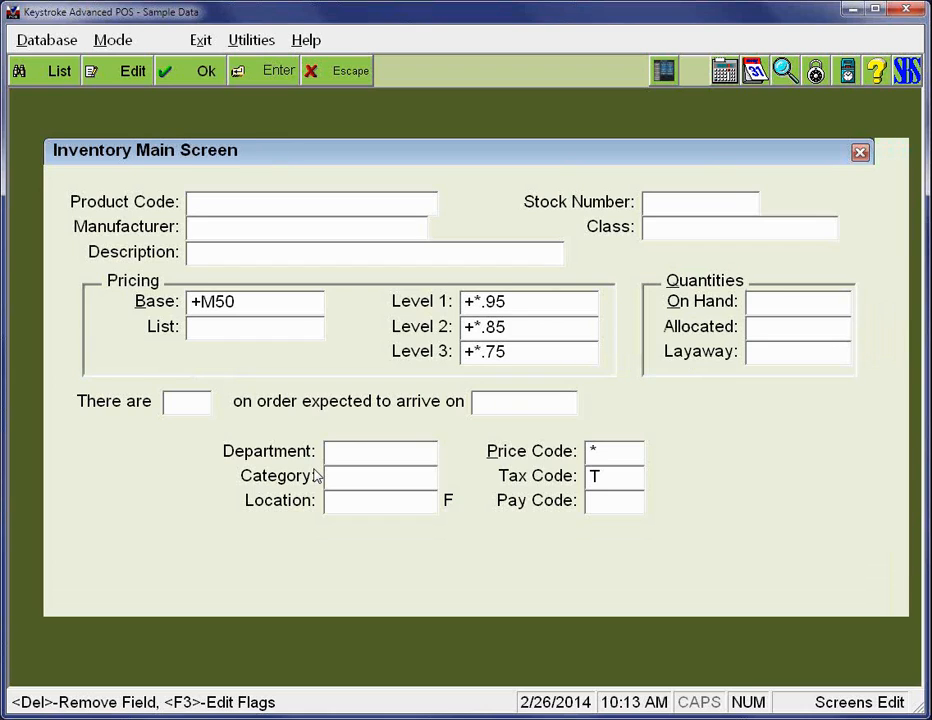
{"action": "key", "text": "Up"}
{"action": "key", "text": "Left"}
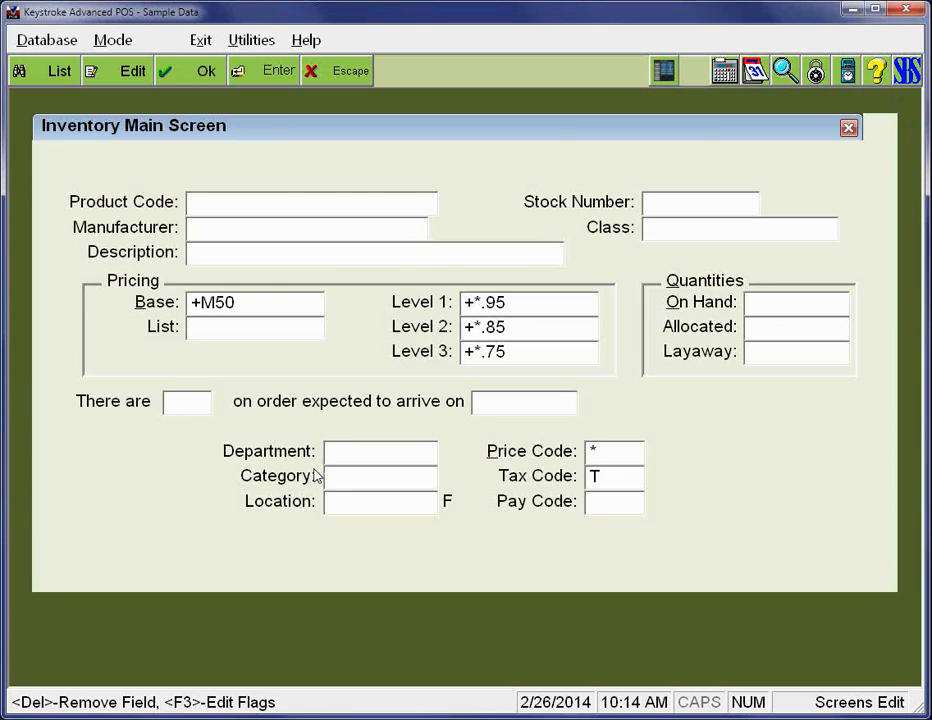
- Retitle the screen with the owner's first name in possessive form followed by "Inv Screen"
{"action": "type", "text": "D"}
{"action": "key", "text": "BackSpace"}
{"action": "key", "text": "BackSpace"}
{"action": "key", "text": "BackSpace"}
{"action": "key", "text": "BackSpace"}
{"action": "key", "text": "BackSpace"}
{"action": "key", "text": "BackSpace"}
{"action": "key", "text": "BackSpace"}
{"action": "key", "text": "BackSpace"}
{"action": "key", "text": "BackSpace"}
{"action": "key", "text": "BackSpace"}
{"action": "key", "text": "BackSpace"}
{"action": "key", "text": "BackSpace"}
{"action": "key", "text": "BackSpace"}
{"action": "key", "text": "BackSpace"}
{"action": "key", "text": "BackSpace"}
{"action": "key", "text": "BackSpace"}
{"action": "key", "text": "BackSpace"}
{"action": "key", "text": "BackSpace"}
{"action": "key", "text": "BackSpace"}
{"action": "key", "text": "BackSpace"}
{"action": "key", "text": "BackSpace"}
{"action": "key", "text": "BackSpace"}
{"action": "type", "text": "D"}
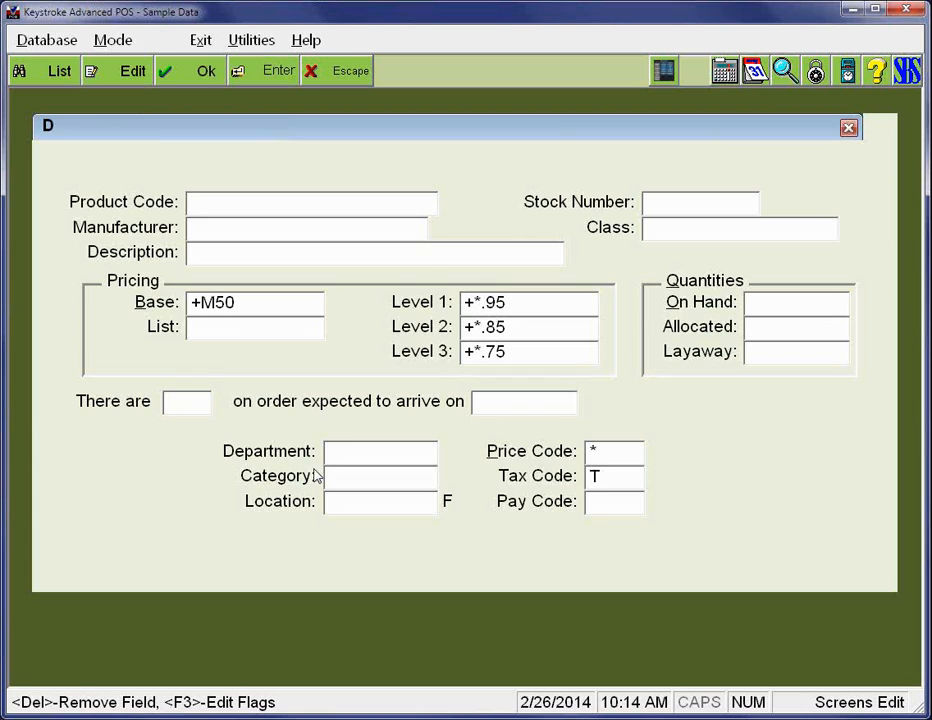
{"action": "type", "text": "aves Inv Screen"}
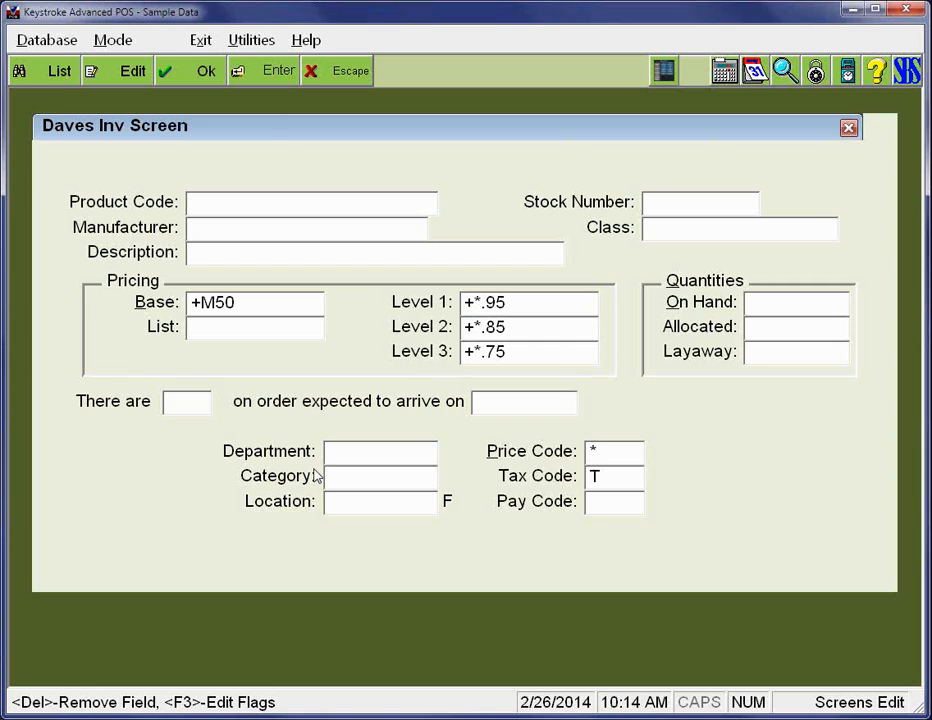
{"action": "key", "text": "Return"}
- Move the Product Code label and its entry field up one row
{"action": "key", "text": "Right"}
{"action": "key", "text": "Right"}
{"action": "key", "text": "Right"}
{"action": "key", "text": "Right"}
{"action": "key", "text": "Right"}
{"action": "key", "text": "Right"}
{"action": "key", "text": "Right"}
{"action": "key", "text": "Right"}
{"action": "key", "text": "Right"}
{"action": "key", "text": "Right"}
{"action": "key", "text": "Right"}
{"action": "key", "text": "Right"}
{"action": "key", "text": "Right"}
{"action": "key", "text": "Right"}
{"action": "key", "text": "Down"}
{"action": "key", "text": "Down"}
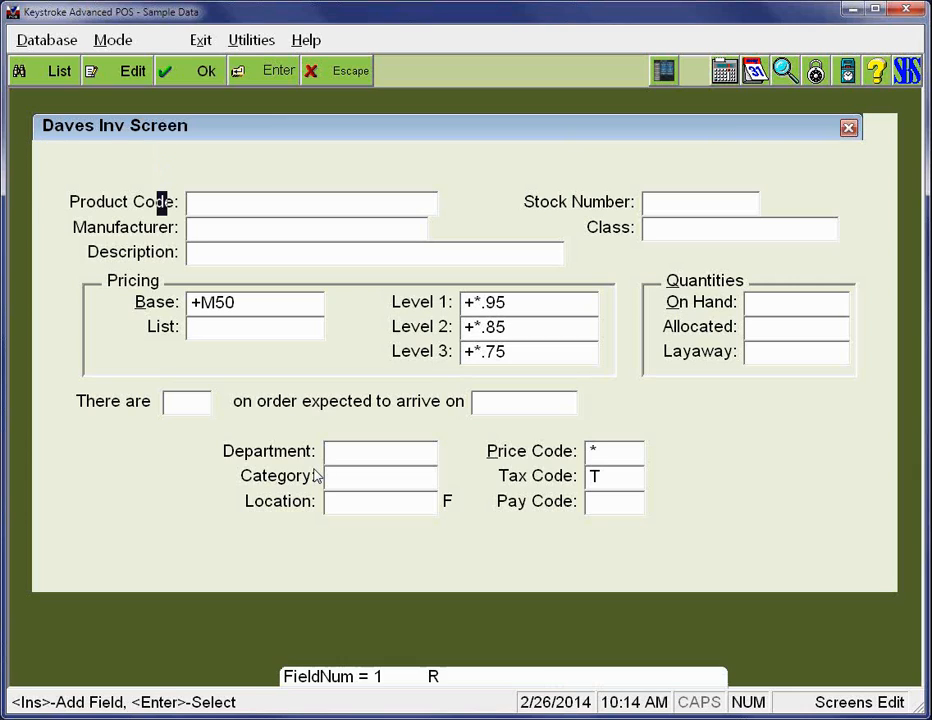
{"action": "key", "text": "Return"}
{"action": "key", "text": "Up"}
{"action": "key", "text": "Return"}
{"action": "key", "text": "Right"}
{"action": "key", "text": "Right"}
{"action": "key", "text": "Right"}
{"action": "key", "text": "Right"}
{"action": "key", "text": "Right"}
{"action": "key", "text": "Right"}
{"action": "key", "text": "Right"}
{"action": "key", "text": "Right"}
{"action": "key", "text": "Right"}
{"action": "key", "text": "Right"}
{"action": "key", "text": "Right"}
{"action": "key", "text": "Right"}
{"action": "key", "text": "Down"}
{"action": "key", "text": "Return"}
{"action": "key", "text": "Up"}
{"action": "key", "text": "Return"}
- Move the Manufacturer entry field and its label up one row, directly beneath Product Code
{"action": "key", "text": "Down"}
{"action": "key", "text": "Down"}
{"action": "key", "text": "Down"}
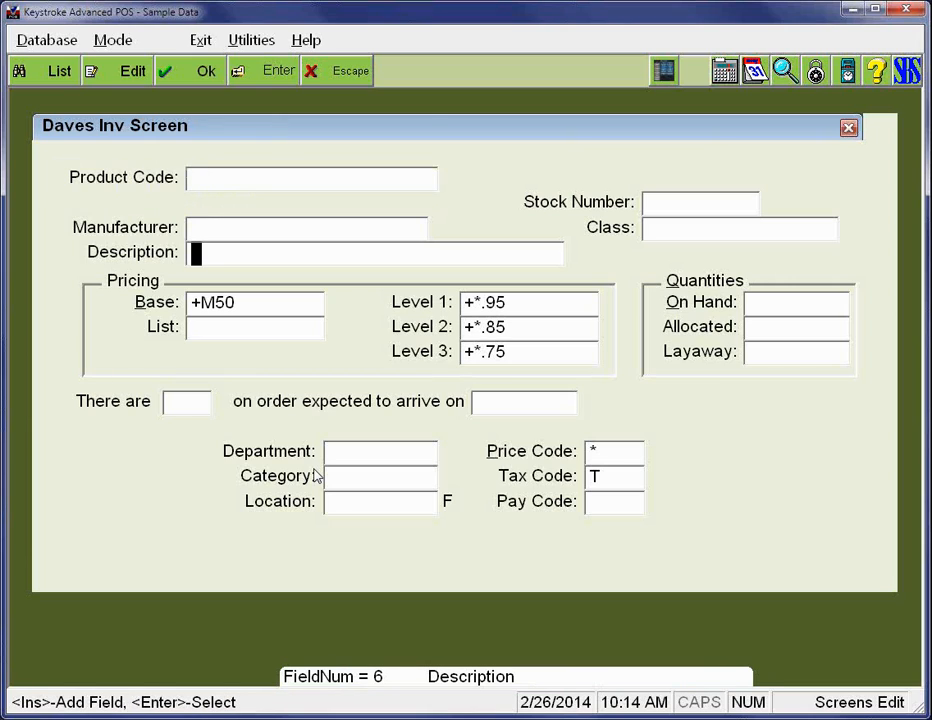
{"action": "key", "text": "Up"}
{"action": "key", "text": "Return"}
{"action": "key", "text": "Up"}
{"action": "key", "text": "Return"}
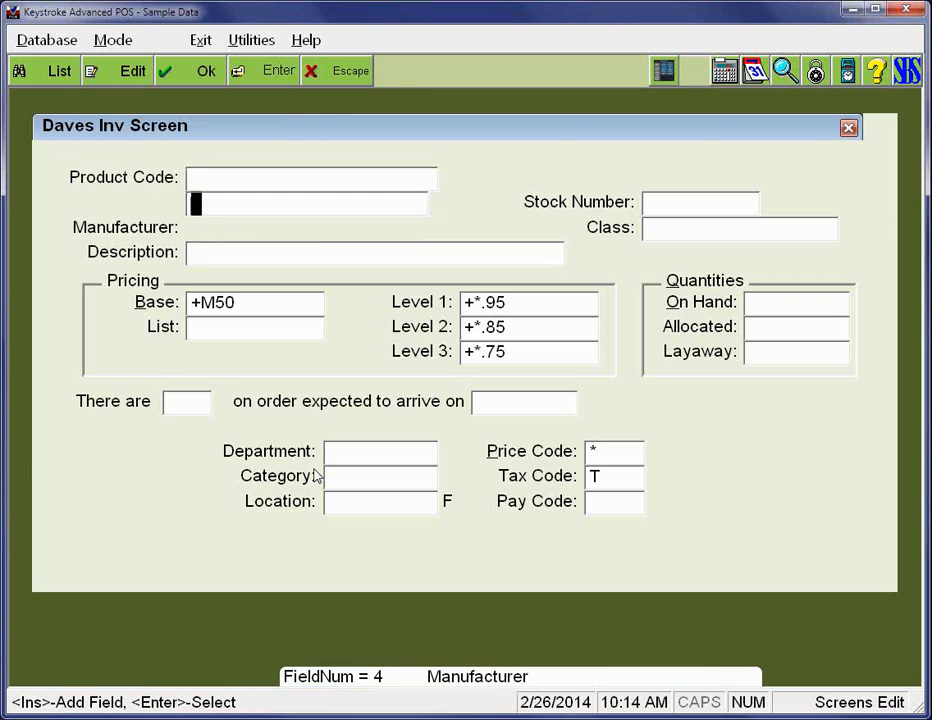
{"action": "key", "text": "Down"}
{"action": "key", "text": "Left"}
{"action": "key", "text": "Return"}
{"action": "key", "text": "Up"}
{"action": "key", "text": "Return"}
- Bring the Manufacturer label up beside its entry field and move the Description label up one row directly beneath it
{"action": "key", "text": "Down"}
{"action": "key", "text": "Down"}
{"action": "key", "text": "Right"}
{"action": "key", "text": "Right"}
{"action": "key", "text": "Right"}
{"action": "key", "text": "Right"}
{"action": "key", "text": "Right"}
{"action": "key", "text": "Return"}
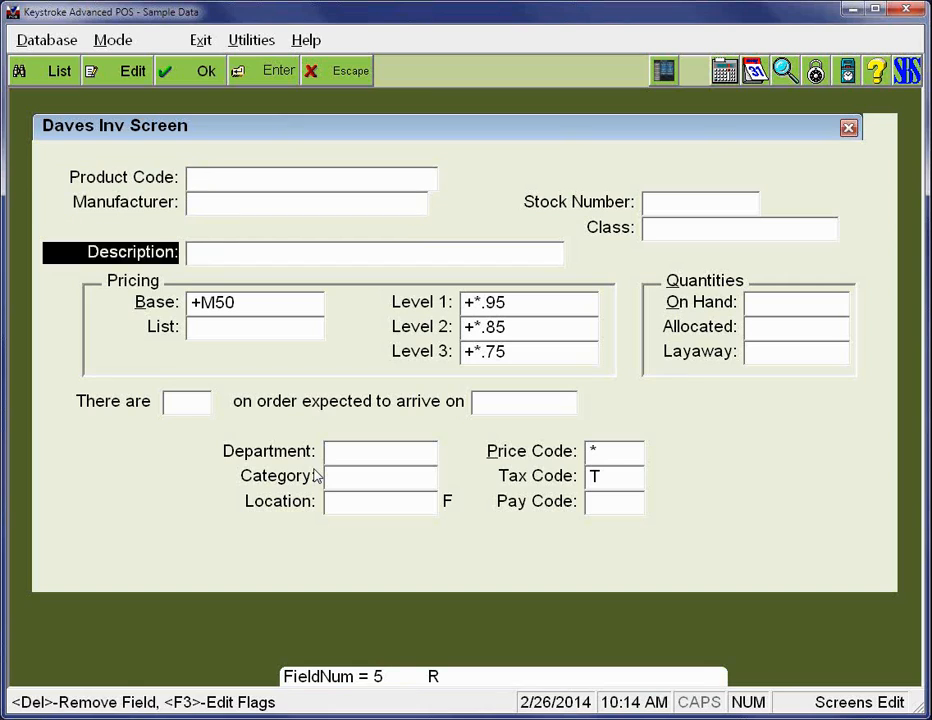
{"action": "key", "text": "Up"}
{"action": "key", "text": "Return"}
- Move the Description entry field up one row beside its label and shorten it to end before the Class label
{"action": "key", "text": "Down"}
{"action": "key", "text": "Right"}
{"action": "key", "text": "Right"}
- Move the Department label up from above Category to directly beneath the Description label, right-aligned with the labels above
{"action": "key", "text": "Right"}
{"action": "key", "text": "Right"}
{"action": "key", "text": "Right"}
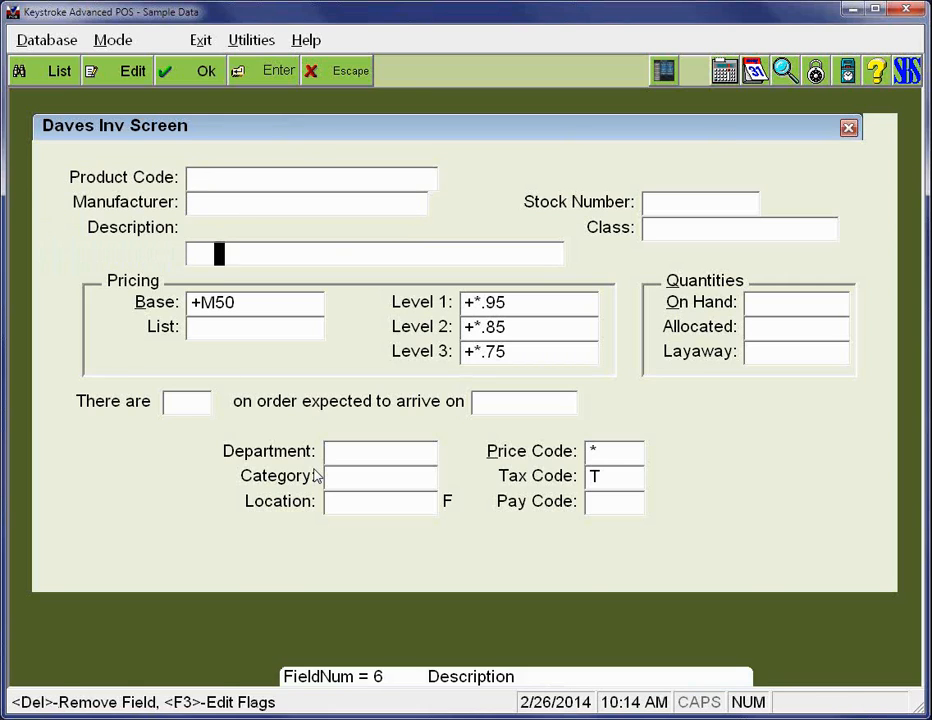
{"action": "key", "text": "Return"}
{"action": "key", "text": "Up"}
{"action": "key", "text": "Return"}
{"action": "key", "text": "Down"}
{"action": "key", "text": "Down"}
{"action": "key", "text": "Down"}
{"action": "key", "text": "Down"}
{"action": "key", "text": "Down"}
{"action": "key", "text": "Down"}
{"action": "key", "text": "Down"}
{"action": "key", "text": "Down"}
{"action": "key", "text": "Down"}
{"action": "key", "text": "Down"}
{"action": "key", "text": "Right"}
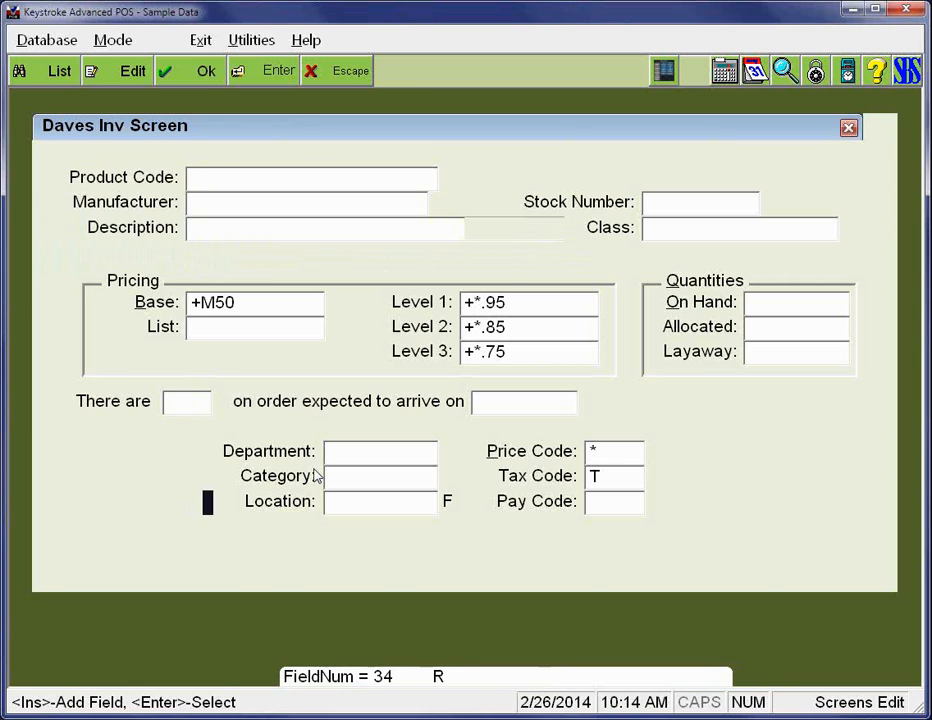
{"action": "key", "text": "Right"}
{"action": "key", "text": "Right"}
{"action": "key", "text": "Right"}
{"action": "key", "text": "Up"}
{"action": "key", "text": "Up"}
{"action": "key", "text": "Return"}
{"action": "key", "text": "Up"}
{"action": "key", "text": "Up"}
{"action": "key", "text": "Up"}
{"action": "key", "text": "Up"}
{"action": "key", "text": "Up"}
{"action": "key", "text": "Up"}
{"action": "key", "text": "Up"}
{"action": "key", "text": "Up"}
{"action": "key", "text": "Left"}
{"action": "key", "text": "Left"}
{"action": "key", "text": "Left"}
{"action": "key", "text": "Left"}
{"action": "key", "text": "Left"}
{"action": "key", "text": "Left"}
{"action": "key", "text": "Left"}
{"action": "key", "text": "Left"}
{"action": "key", "text": "Left"}
{"action": "key", "text": "Left"}
{"action": "key", "text": "Left"}
{"action": "key", "text": "Left"}
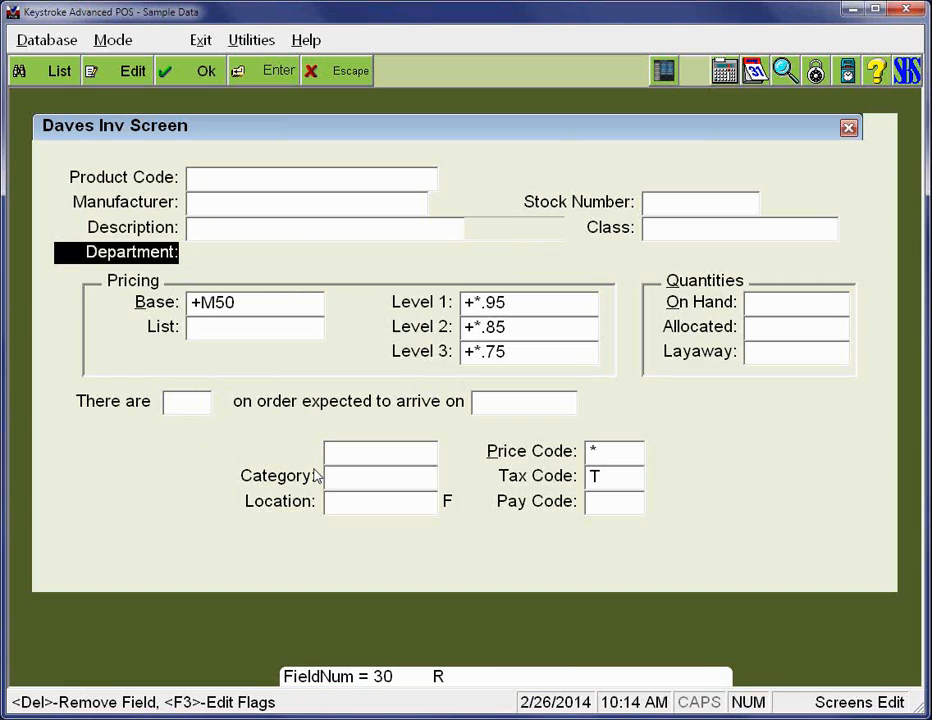
{"action": "key", "text": "Return"}
- Move the Department entry field up beside its relocated label, aligned with the Description entry field
{"action": "key", "text": "Down"}
{"action": "key", "text": "Down"}
{"action": "key", "text": "Down"}
{"action": "key", "text": "Down"}
{"action": "key", "text": "Down"}
{"action": "key", "text": "Down"}
{"action": "key", "text": "Down"}
{"action": "key", "text": "Down"}
{"action": "key", "text": "Down"}
{"action": "key", "text": "Down"}
{"action": "key", "text": "Right"}
{"action": "key", "text": "Right"}
{"action": "key", "text": "Right"}
{"action": "key", "text": "Right"}
{"action": "key", "text": "Right"}
{"action": "key", "text": "Right"}
{"action": "key", "text": "Right"}
{"action": "key", "text": "Right"}
{"action": "key", "text": "Right"}
{"action": "key", "text": "Right"}
{"action": "key", "text": "Right"}
{"action": "key", "text": "Right"}
{"action": "key", "text": "Right"}
{"action": "key", "text": "Right"}
{"action": "key", "text": "Right"}
{"action": "key", "text": "Right"}
{"action": "key", "text": "Right"}
{"action": "key", "text": "Right"}
{"action": "key", "text": "Right"}
{"action": "key", "text": "Right"}
{"action": "key", "text": "Right"}
{"action": "key", "text": "Up"}
{"action": "key", "text": "Up"}
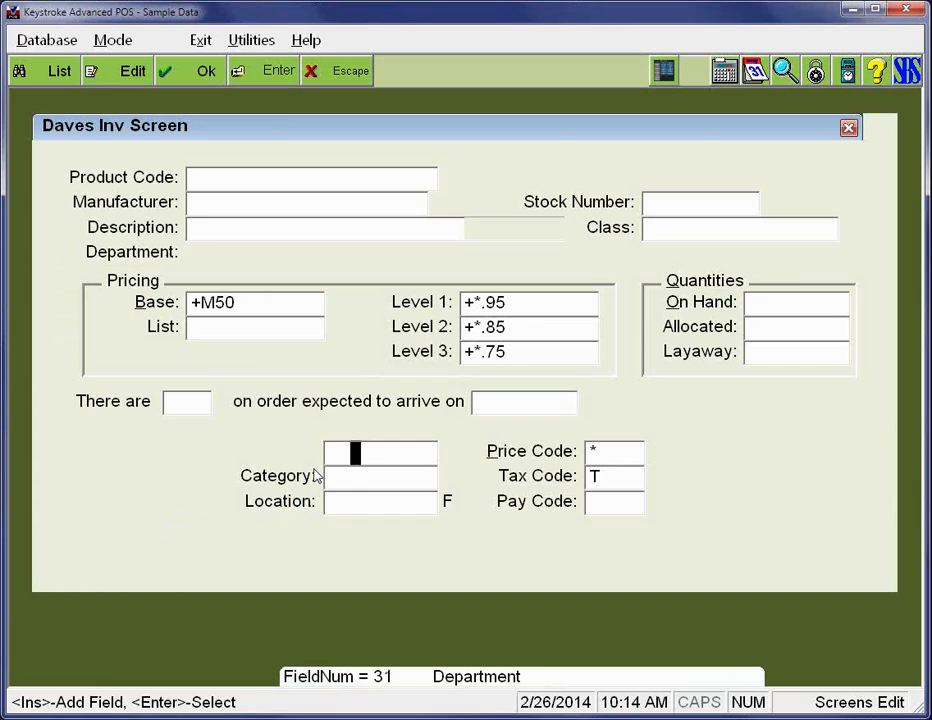
{"action": "key", "text": "Return"}
{"action": "key", "text": "Up"}
{"action": "key", "text": "Up"}
{"action": "key", "text": "Up"}
{"action": "key", "text": "Up"}
{"action": "key", "text": "Up"}
{"action": "key", "text": "Up"}
{"action": "key", "text": "Up"}
{"action": "key", "text": "Up"}
{"action": "key", "text": "Up"}
{"action": "key", "text": "Down"}
{"action": "key", "text": "Left"}
{"action": "key", "text": "Left"}
{"action": "key", "text": "Left"}
{"action": "key", "text": "Left"}
{"action": "key", "text": "Left"}
{"action": "key", "text": "Left"}
{"action": "key", "text": "Left"}
{"action": "key", "text": "Left"}
{"action": "key", "text": "Left"}
{"action": "key", "text": "Left"}
{"action": "key", "text": "Left"}
{"action": "key", "text": "Left"}
{"action": "key", "text": "Left"}
{"action": "key", "text": "Left"}
{"action": "key", "text": "Left"}
{"action": "key", "text": "Left"}
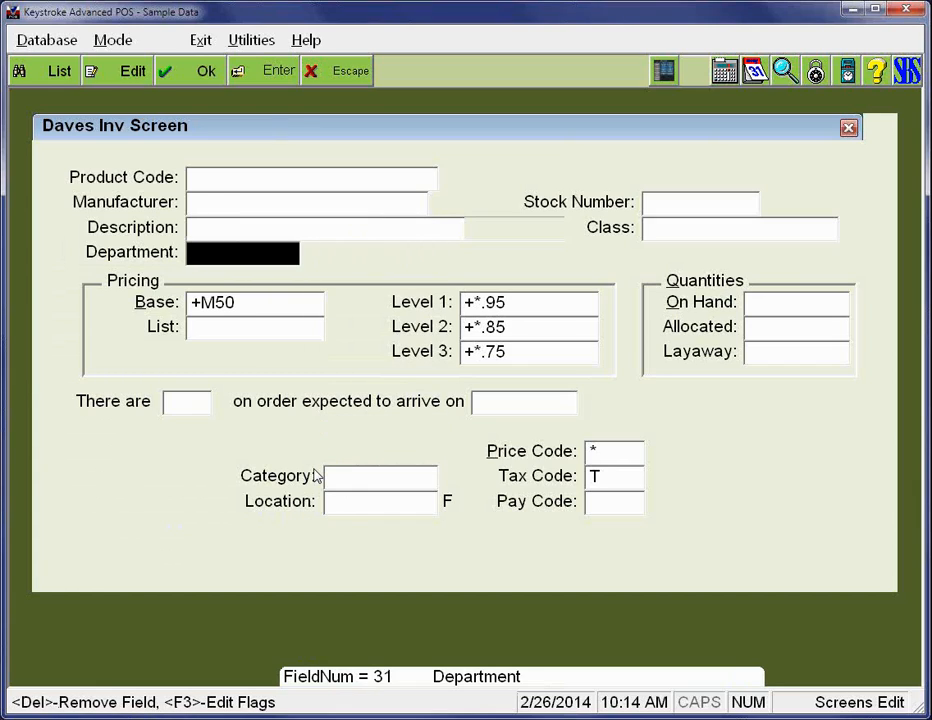
{"action": "key", "text": "Return"}
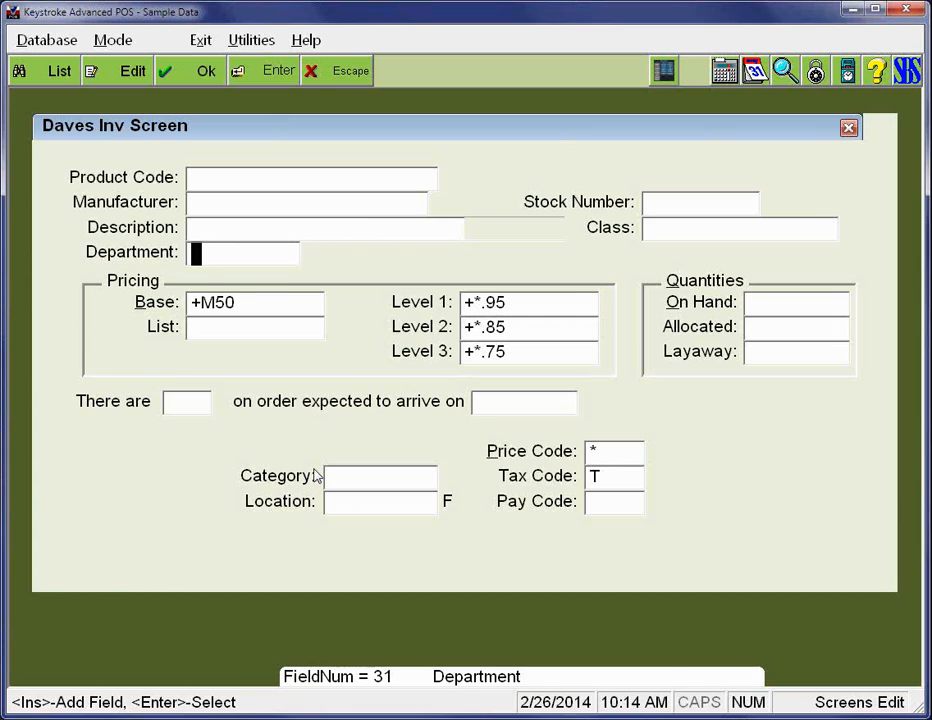
- Inspect the Department entry field's definition and compare its field number with those of the neighbouring Base label and Pricing frame
{"action": "key", "text": "Return"}
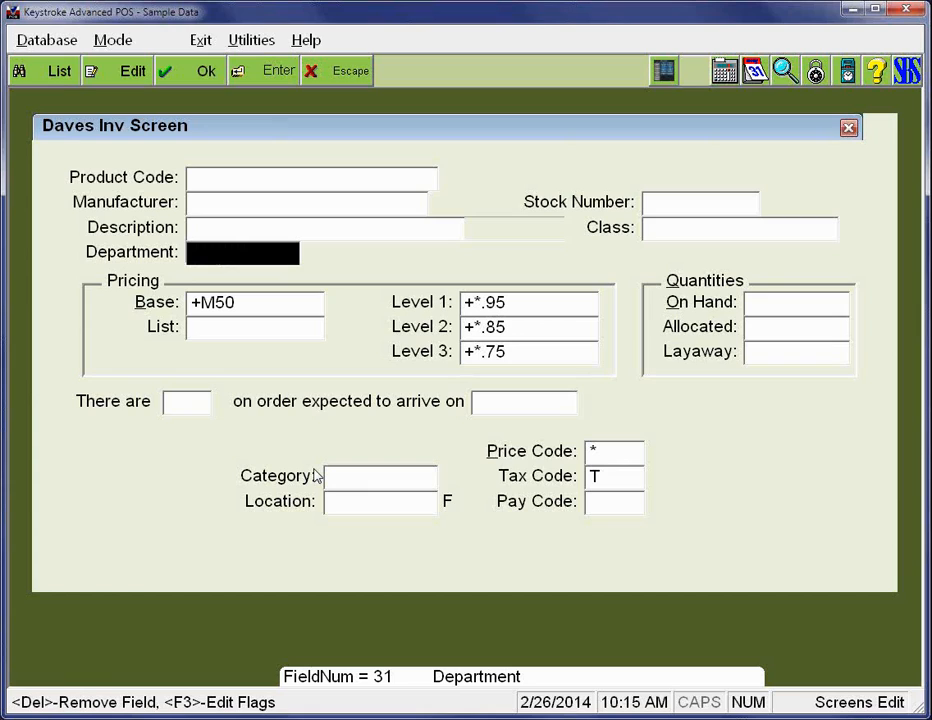
{"action": "key", "text": "Return"}
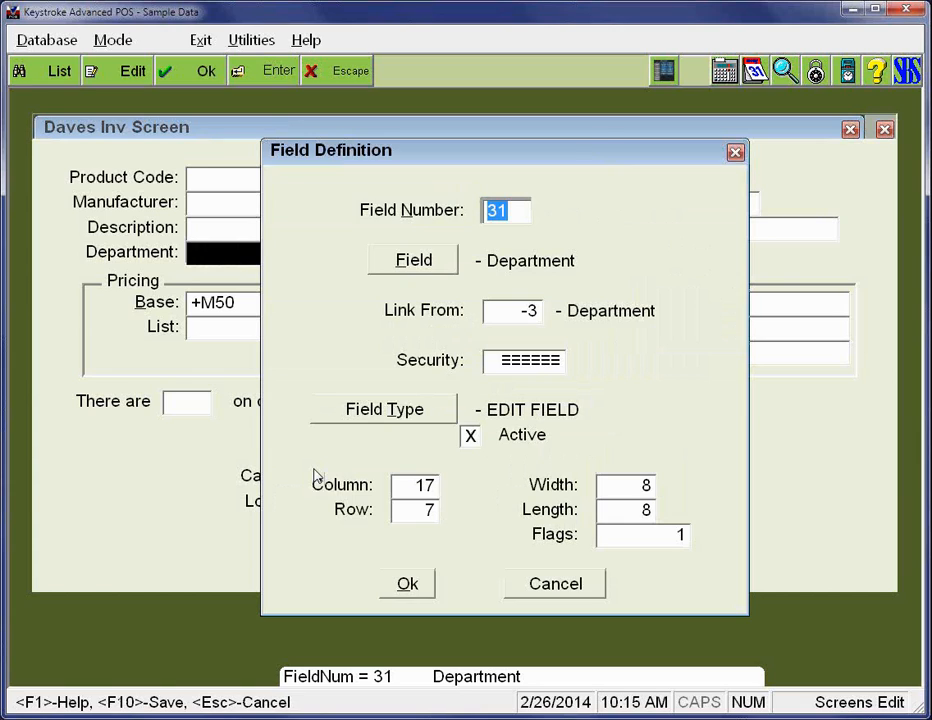
{"action": "key", "text": "Escape"}
{"action": "key", "text": "Escape"}
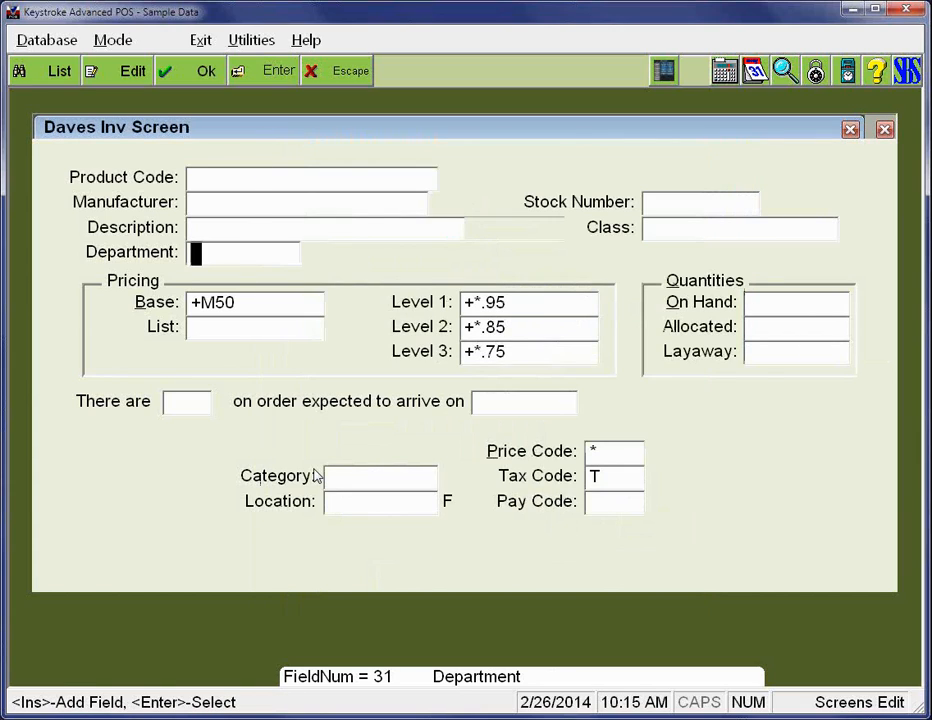
{"action": "key", "text": "Left"}
{"action": "key", "text": "Left"}
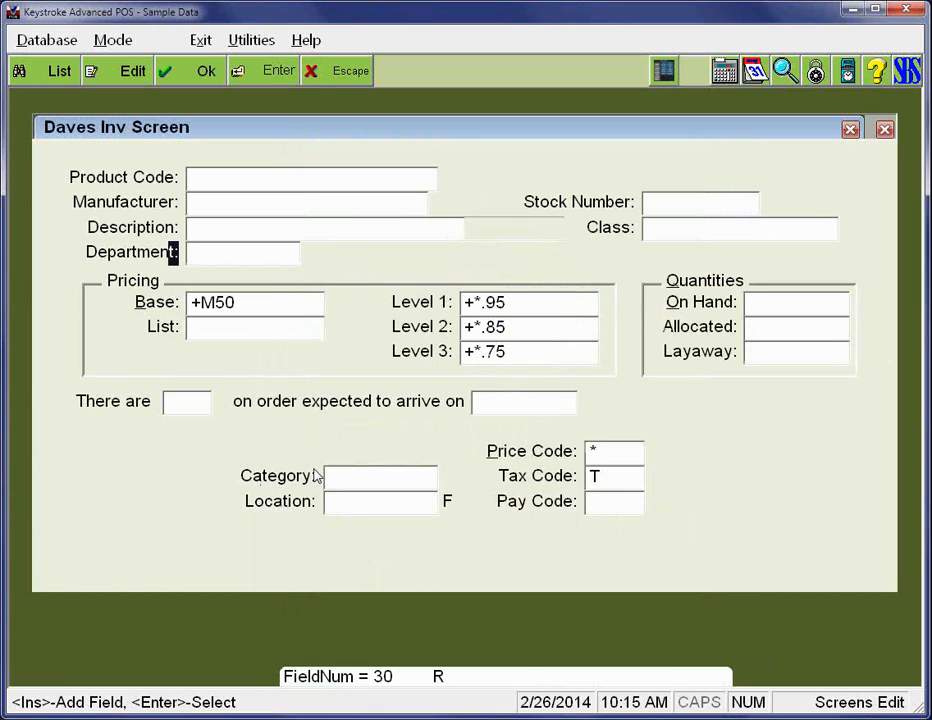
{"action": "key", "text": "Down"}
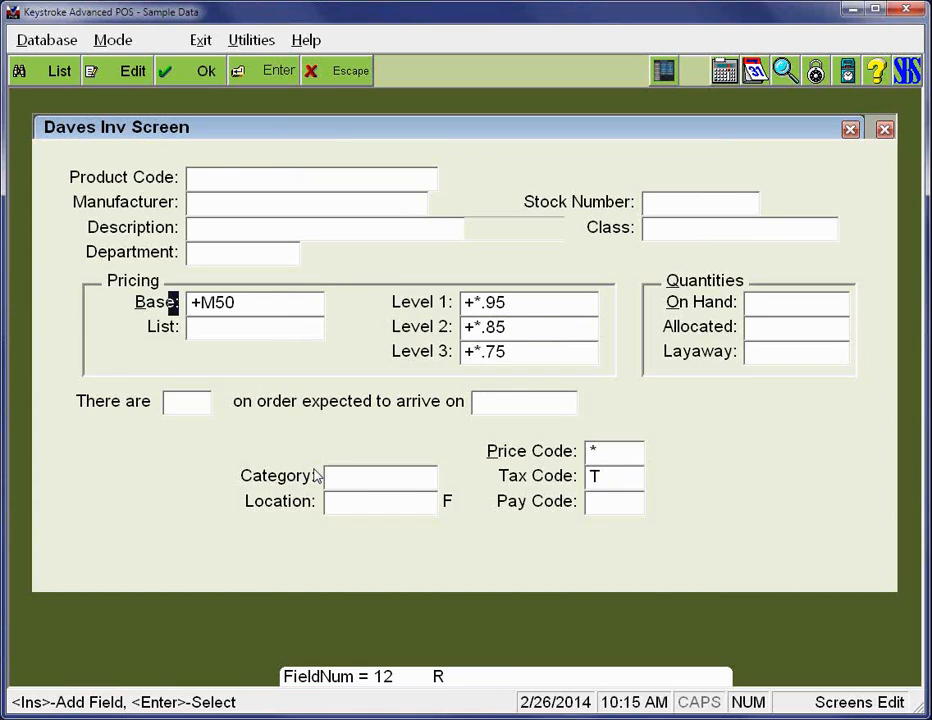
{"action": "key", "text": "Escape"}
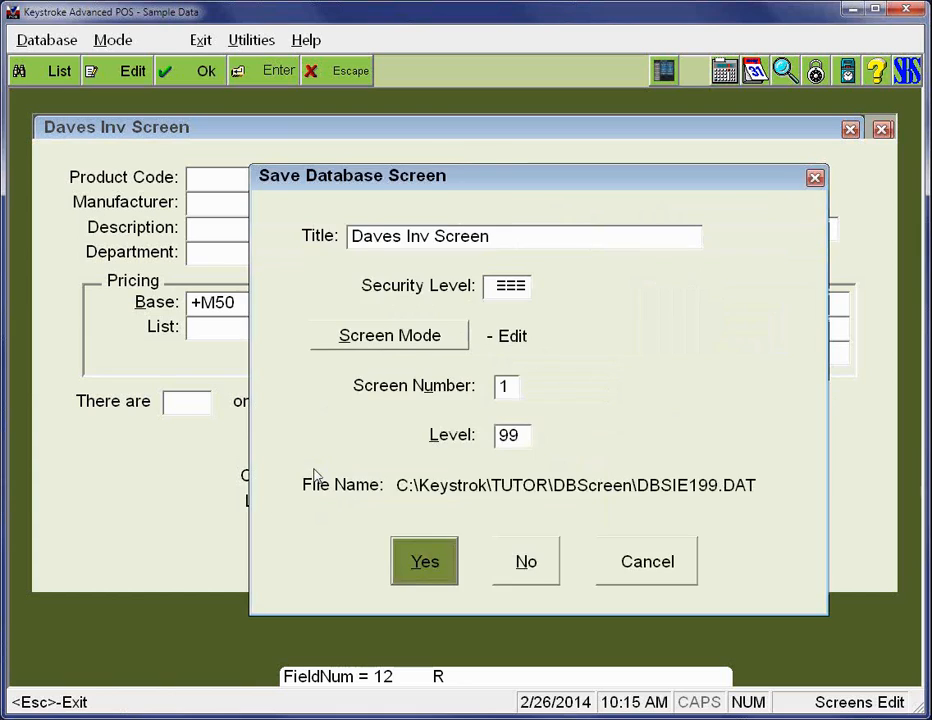
{"action": "key", "text": "Escape"}
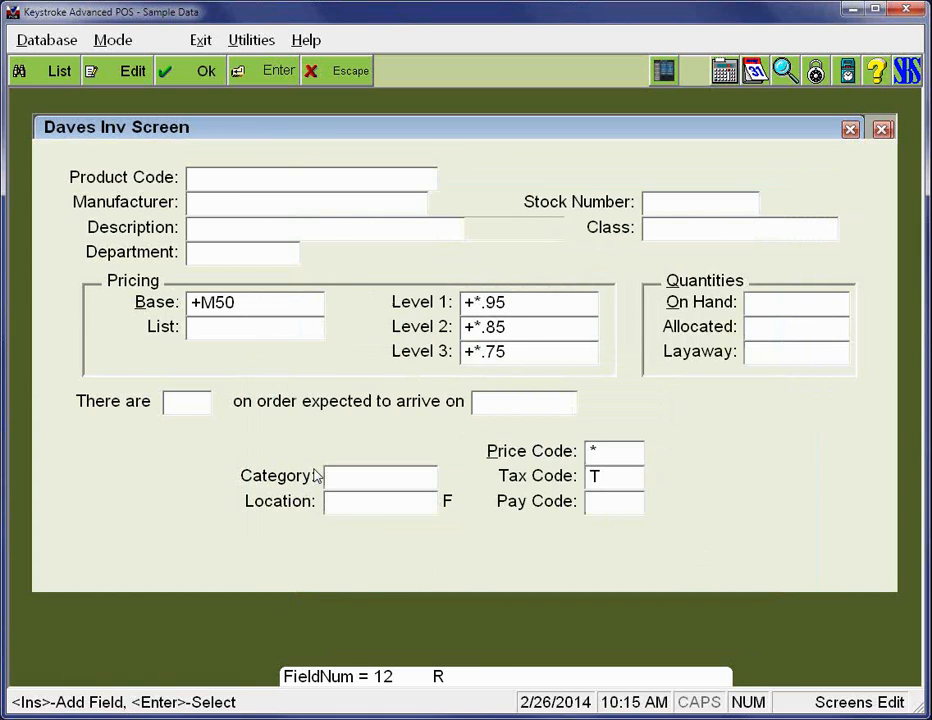
{"action": "key", "text": "Up"}
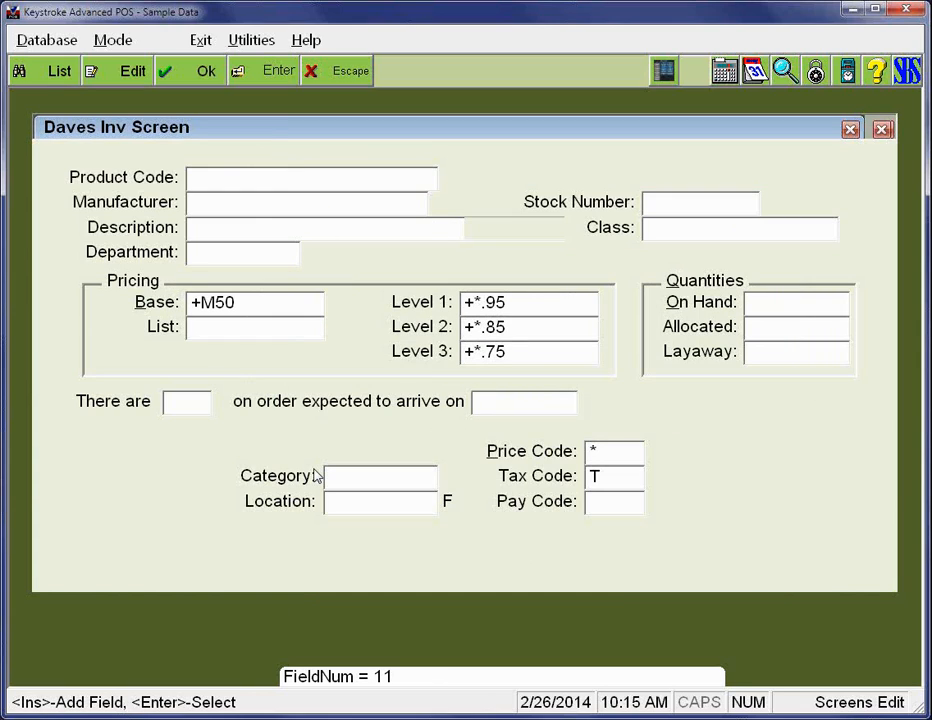
- Leave layout editing and go through the entry fields one by one to check when Department is reached in the entry order
{"action": "key", "text": "Escape"}
{"action": "key", "text": "Tab"}
{"action": "key", "text": "Tab"}
{"action": "key", "text": "Tab"}
{"action": "key", "text": "Tab"}
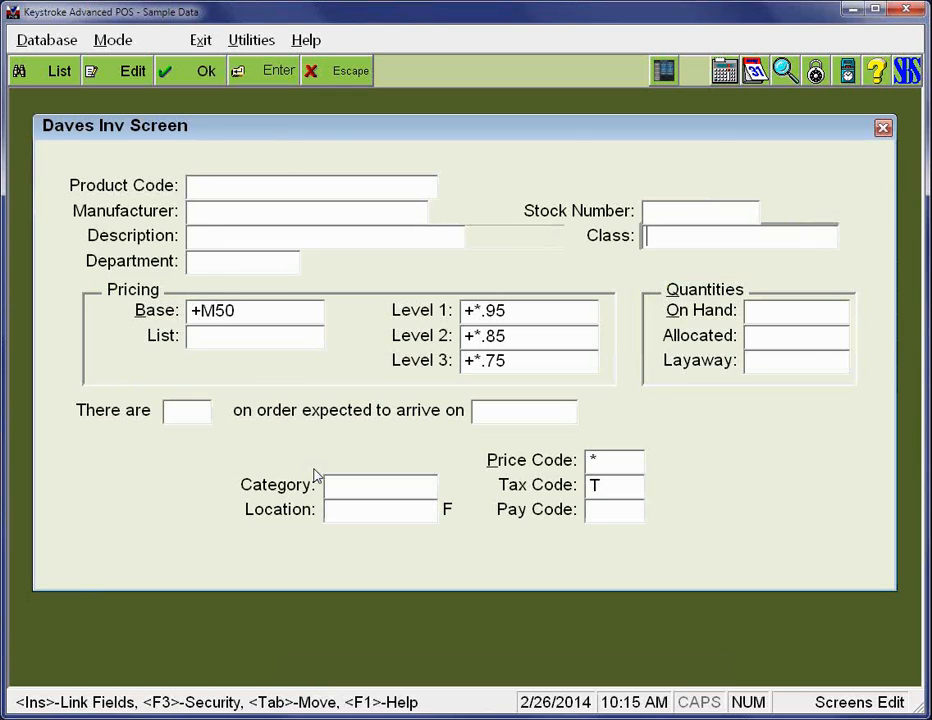
{"action": "key", "text": "Tab"}
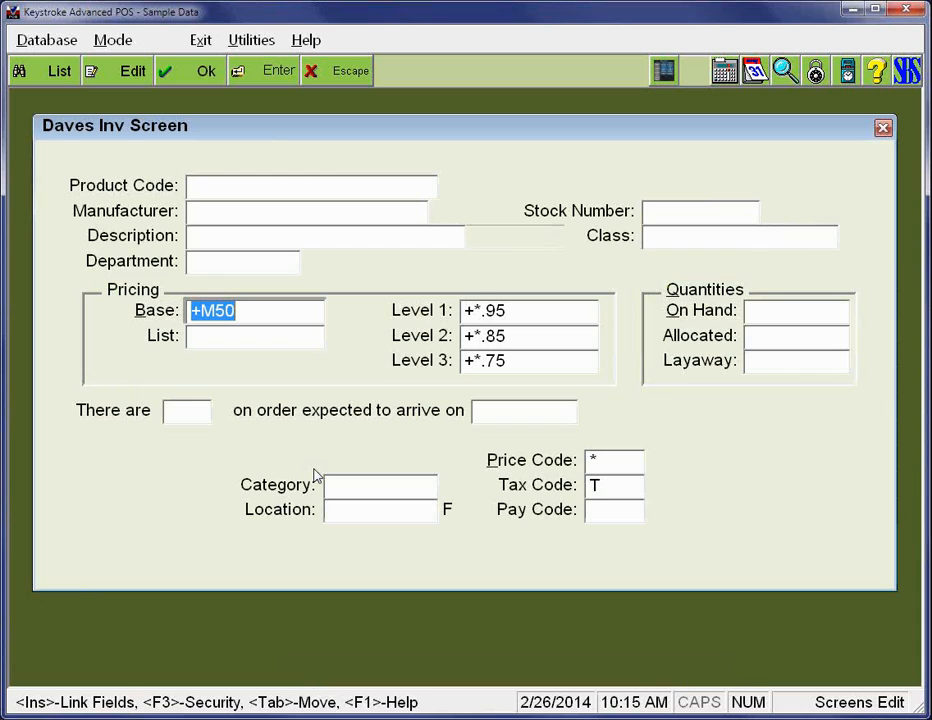
{"action": "key", "text": "Tab"}
{"action": "key", "text": "Tab"}
{"action": "key", "text": "Tab"}
{"action": "key", "text": "Tab"}
{"action": "key", "text": "Tab"}
{"action": "key", "text": "Tab"}
{"action": "key", "text": "Tab"}
{"action": "key", "text": "Tab"}
{"action": "key", "text": "Tab"}
{"action": "key", "text": "Tab"}
{"action": "key", "text": "Tab"}
{"action": "key", "text": "Tab"}
{"action": "key", "text": "Tab"}
{"action": "key", "text": "Tab"}
{"action": "key", "text": "Tab"}
{"action": "key", "text": "Tab"}
{"action": "key", "text": "Tab"}
{"action": "key", "text": "Tab"}
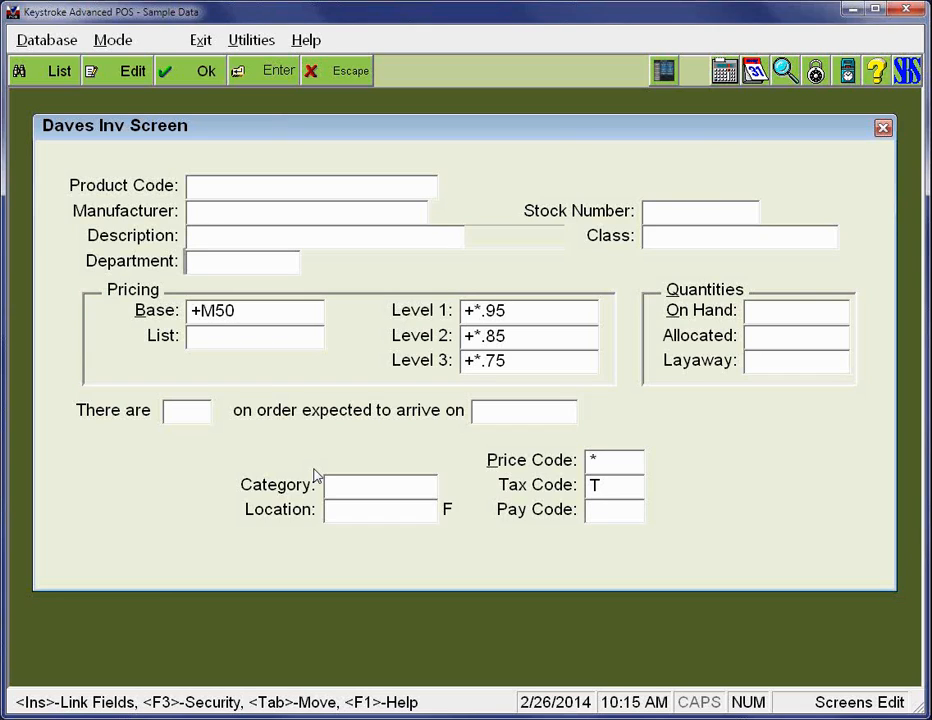
- Sort the field numbers by their position on the screen
{"action": "key", "text": "alt"}
{"action": "key", "text": "m"}
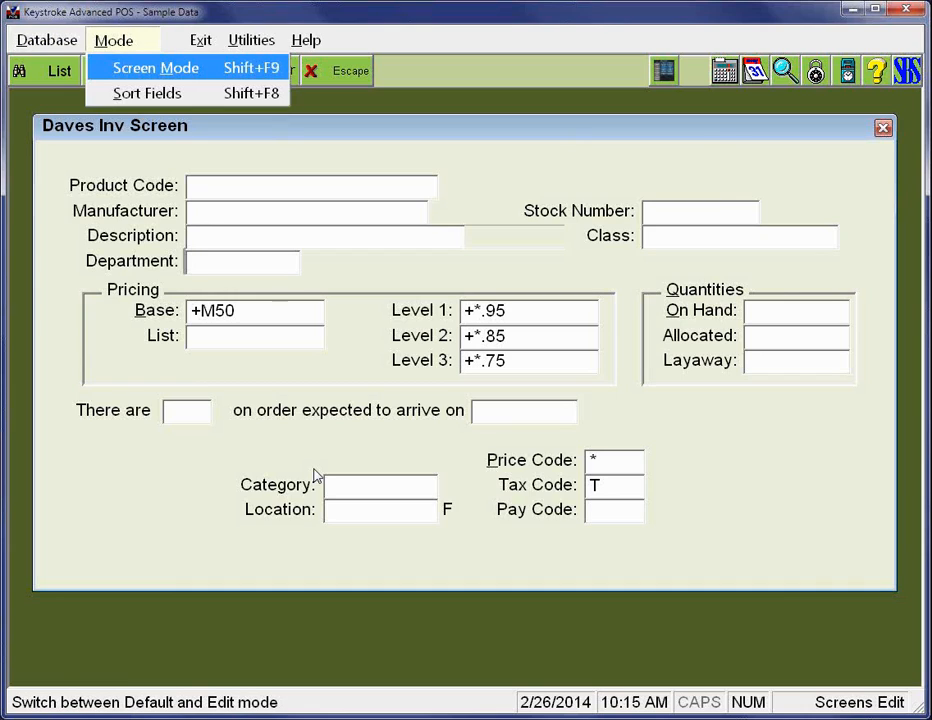
{"action": "key", "text": "Down"}
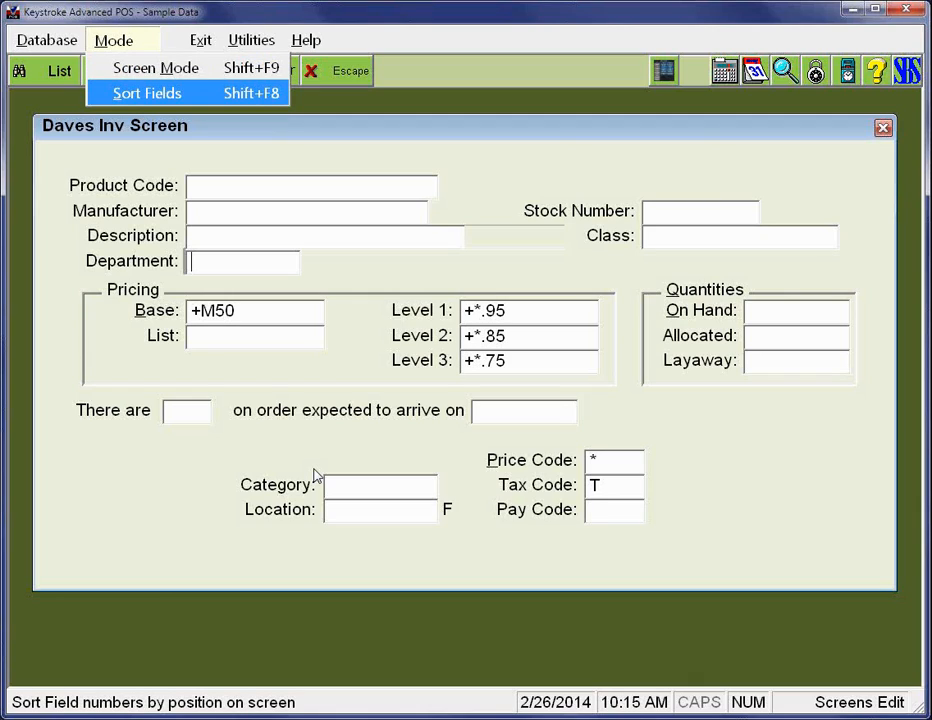
{"action": "key", "text": "Return"}
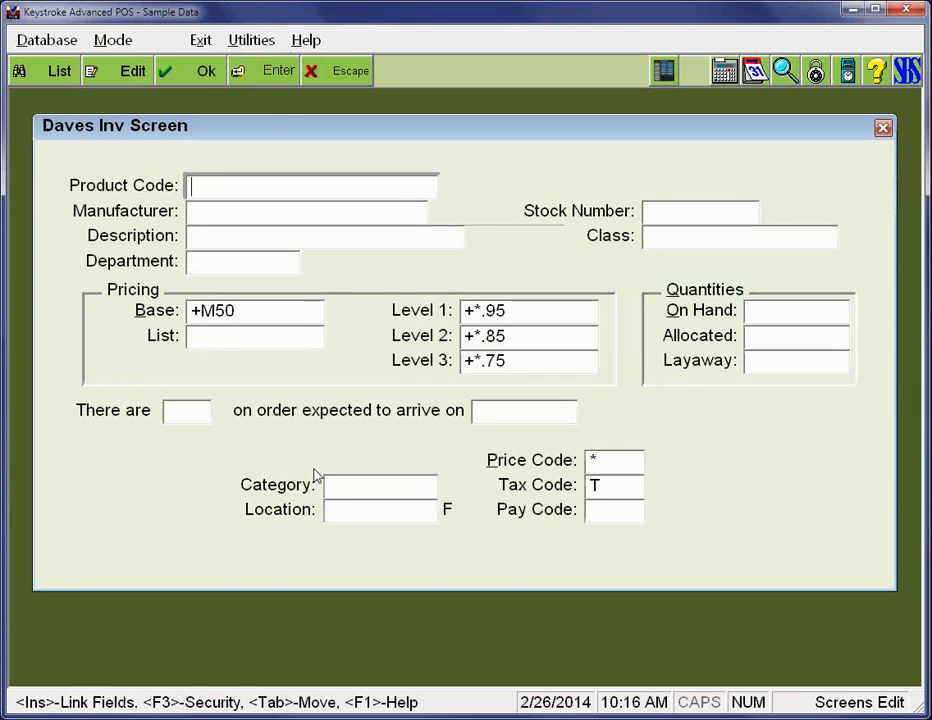
- Return to layout editing and examine the field numbers of the Description and Department fields and the Department label
{"action": "key", "text": "Insert"}
{"action": "key", "text": "Down"}
{"action": "key", "text": "Right"}
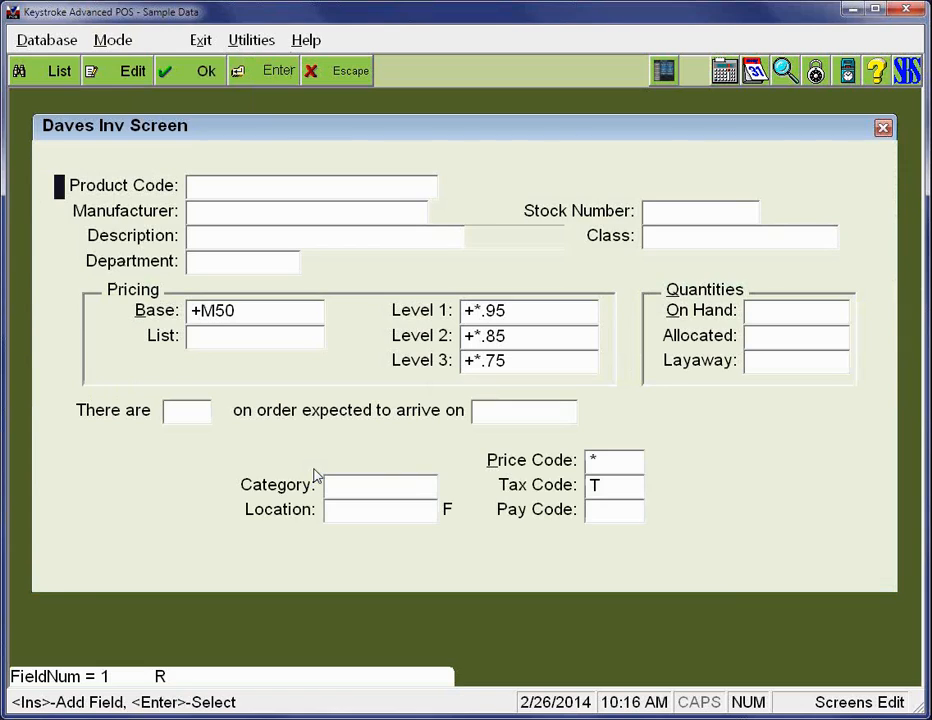
{"action": "key", "text": "Down"}
{"action": "key", "text": "Down"}
{"action": "key", "text": "Down"}
{"action": "key", "text": "Right"}
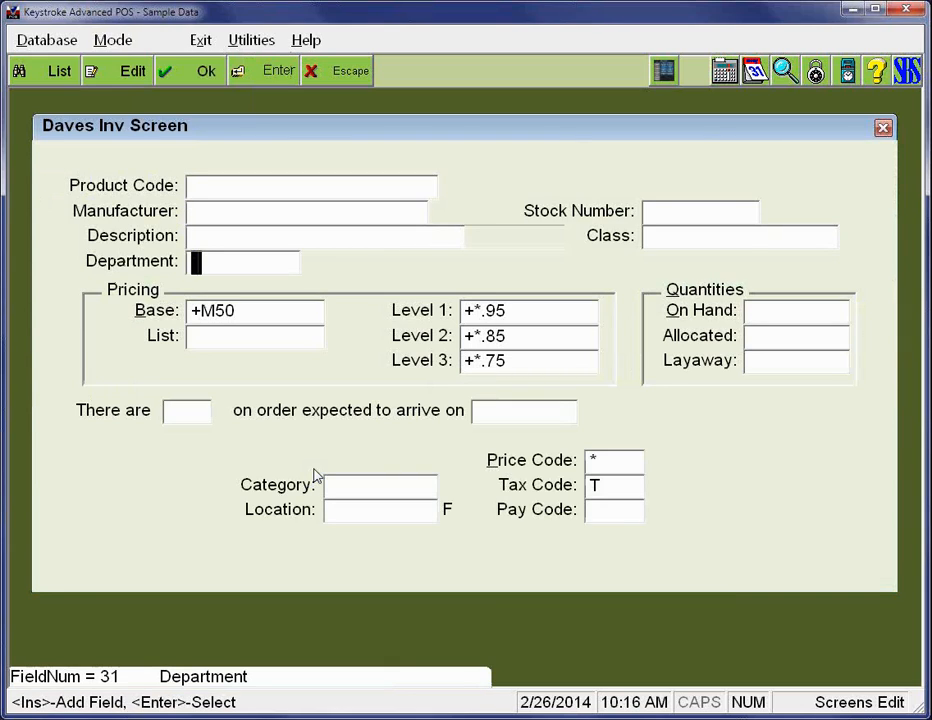
{"action": "key", "text": "Up"}
{"action": "key", "text": "Down"}
{"action": "key", "text": "Up"}
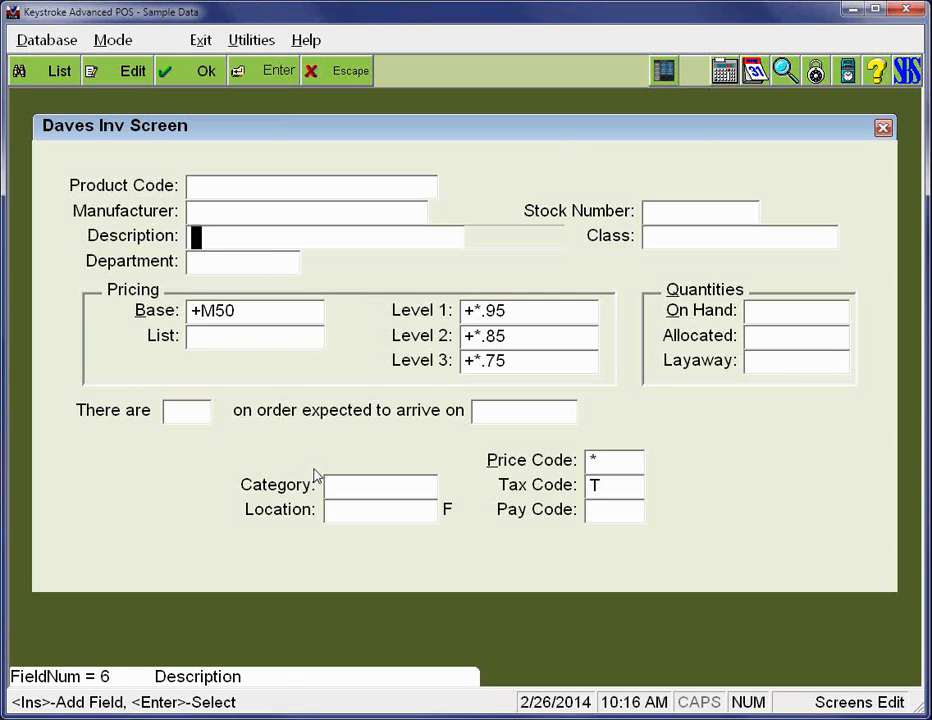
{"action": "key", "text": "Down"}
{"action": "key", "text": "Up"}
{"action": "key", "text": "Down"}
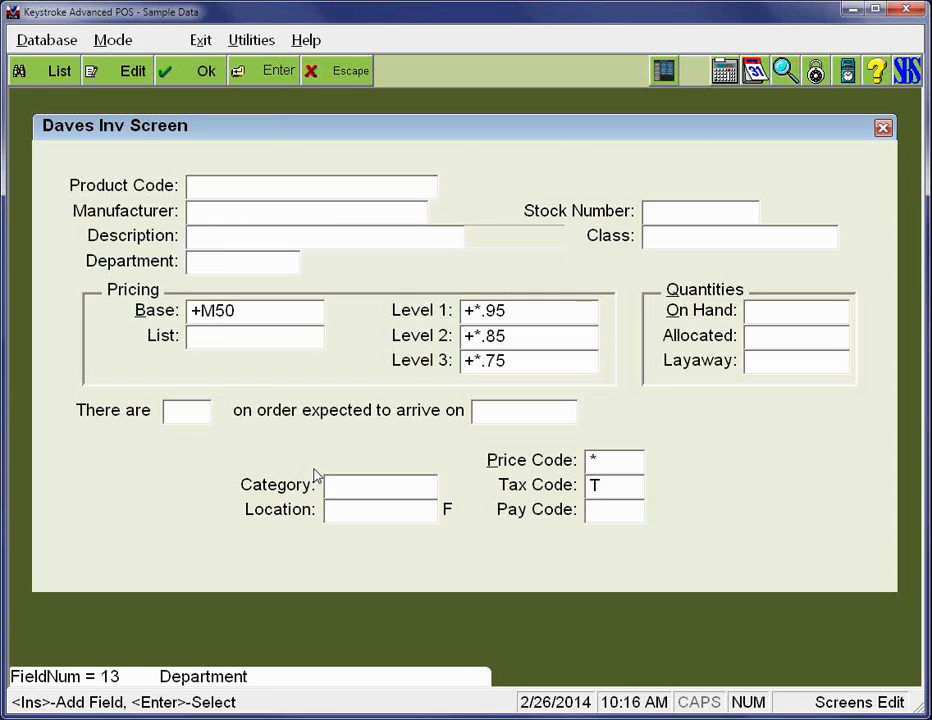
{"action": "key", "text": "Left"}
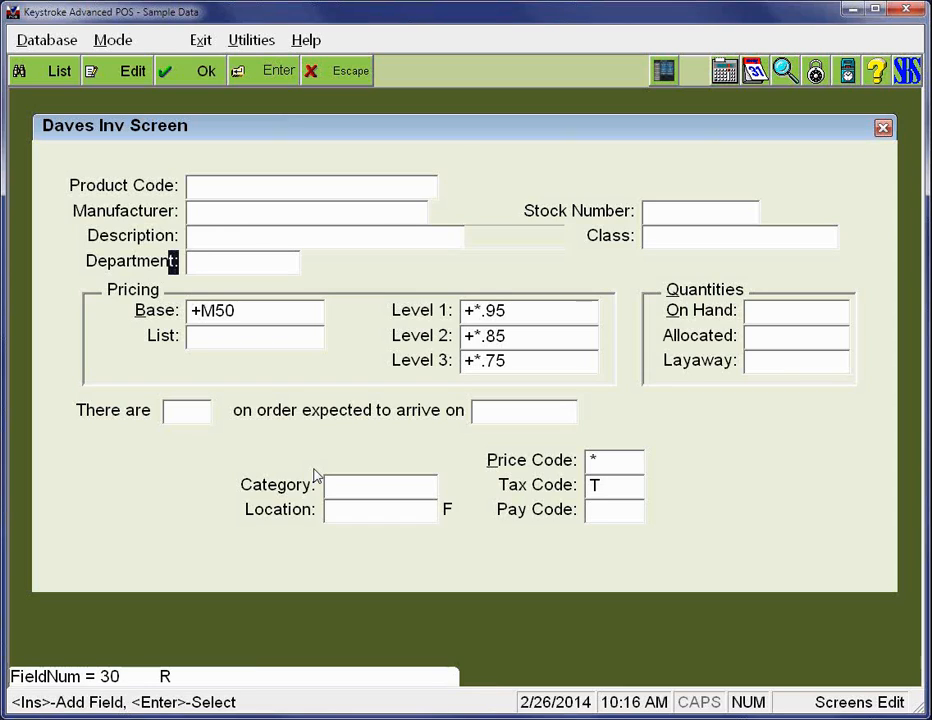
{"action": "key", "text": "Right"}
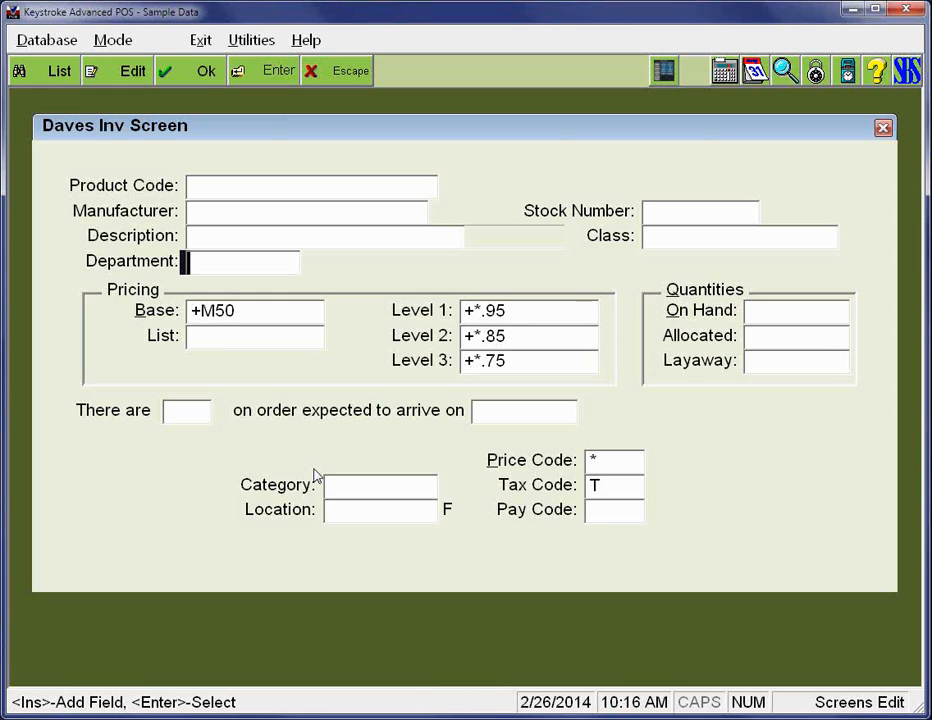
- Enlarge the Pricing frame downward past the Location row and sideways beyond the Quantities frame
{"action": "key", "text": "Down"}
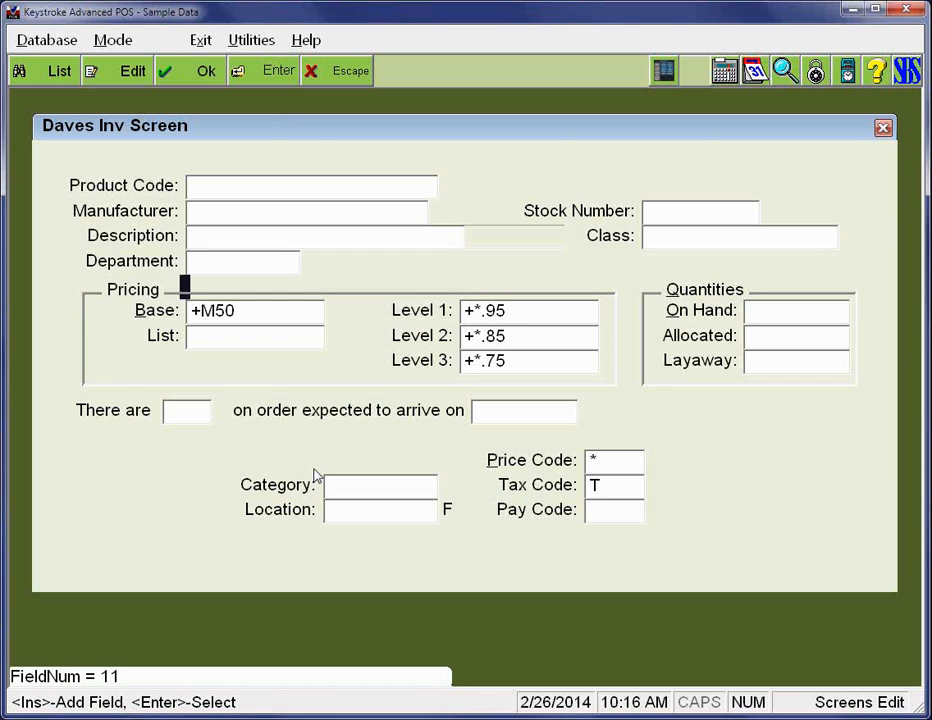
{"action": "key", "text": "Return"}
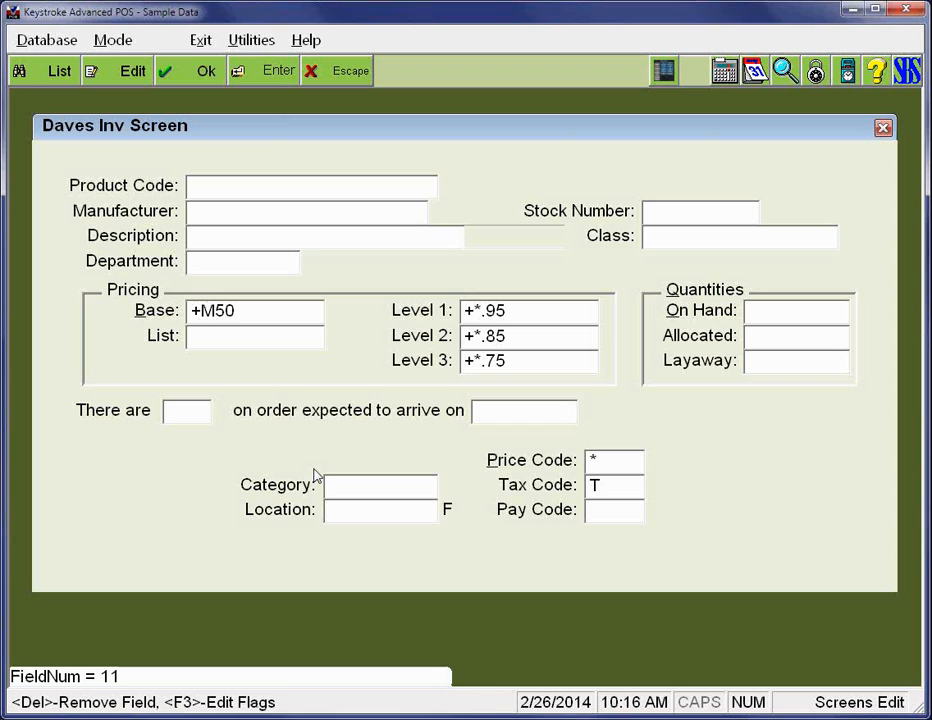
{"action": "key", "text": "shift+Down"}
{"action": "key", "text": "shift+Down"}
{"action": "key", "text": "shift+Down"}
{"action": "key", "text": "shift+Down"}
{"action": "key", "text": "shift+Down"}
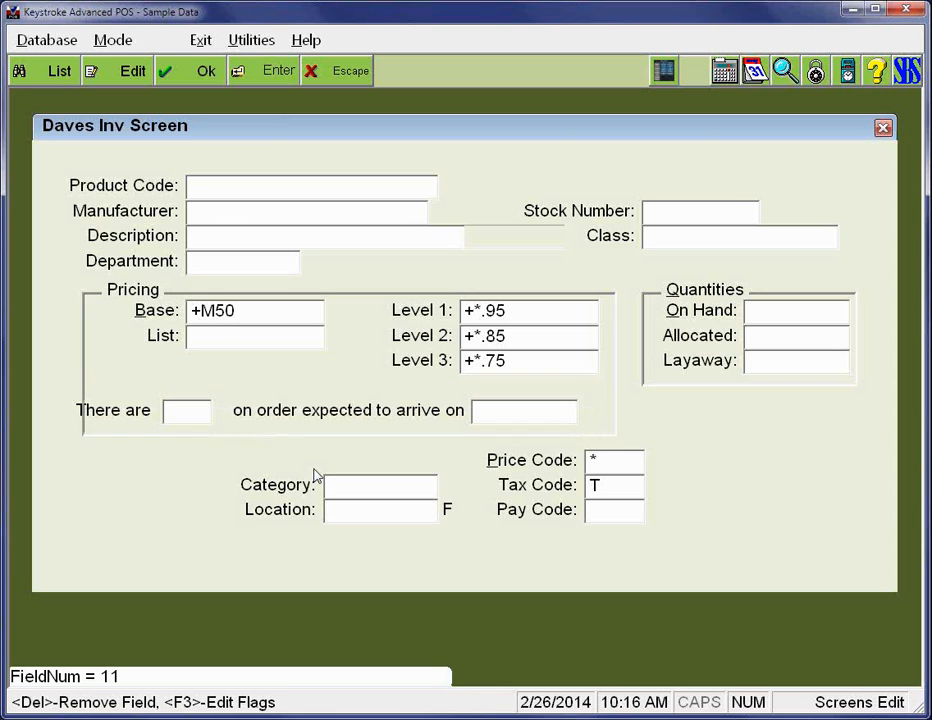
{"action": "key", "text": "shift+Down"}
{"action": "key", "text": "shift+Down"}
{"action": "key", "text": "shift+Right"}
{"action": "key", "text": "shift+Right"}
{"action": "key", "text": "shift+Right"}
{"action": "key", "text": "shift+Right"}
{"action": "key", "text": "shift+Right"}
{"action": "key", "text": "shift+Right"}
{"action": "key", "text": "shift+Right"}
{"action": "key", "text": "shift+Right"}
{"action": "key", "text": "shift+Right"}
{"action": "key", "text": "shift+Right"}
{"action": "key", "text": "shift+Right"}
{"action": "key", "text": "shift+Right"}
{"action": "key", "text": "shift+Right"}
{"action": "key", "text": "shift+Right"}
{"action": "key", "text": "shift+Right"}
{"action": "key", "text": "shift+Right"}
{"action": "key", "text": "shift+Right"}
{"action": "key", "text": "shift+Right"}
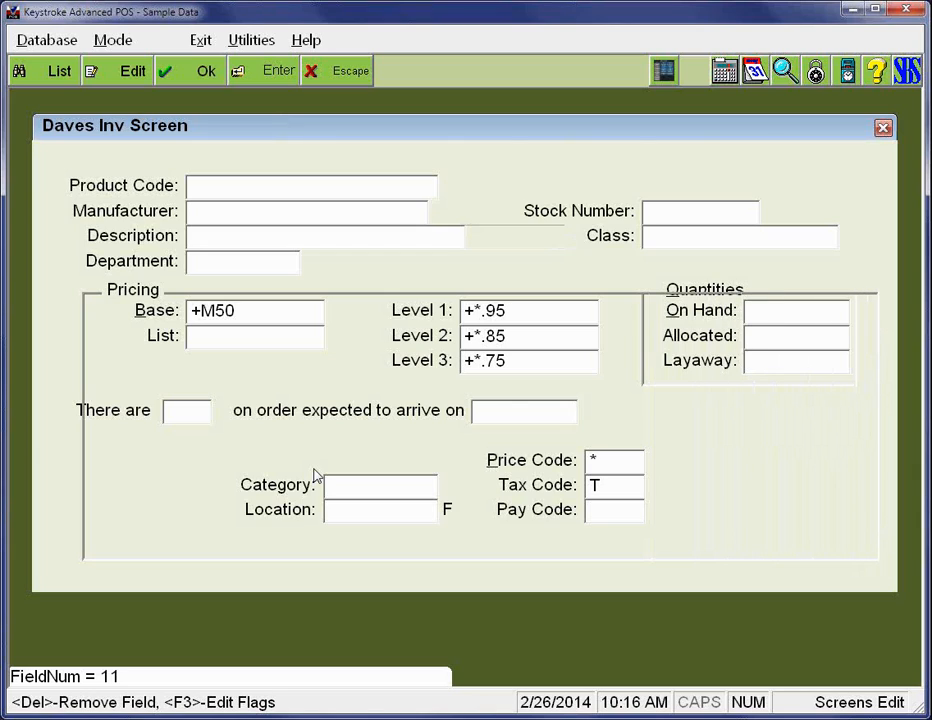
- Shift the Pricing frame three columns left and widen it by three columns so it encloses the whole lower section
{"action": "key", "text": "Left"}
{"action": "key", "text": "Left"}
{"action": "key", "text": "Left"}
{"action": "key", "text": "shift+Right"}
{"action": "key", "text": "shift+Right"}
{"action": "key", "text": "shift+Right"}
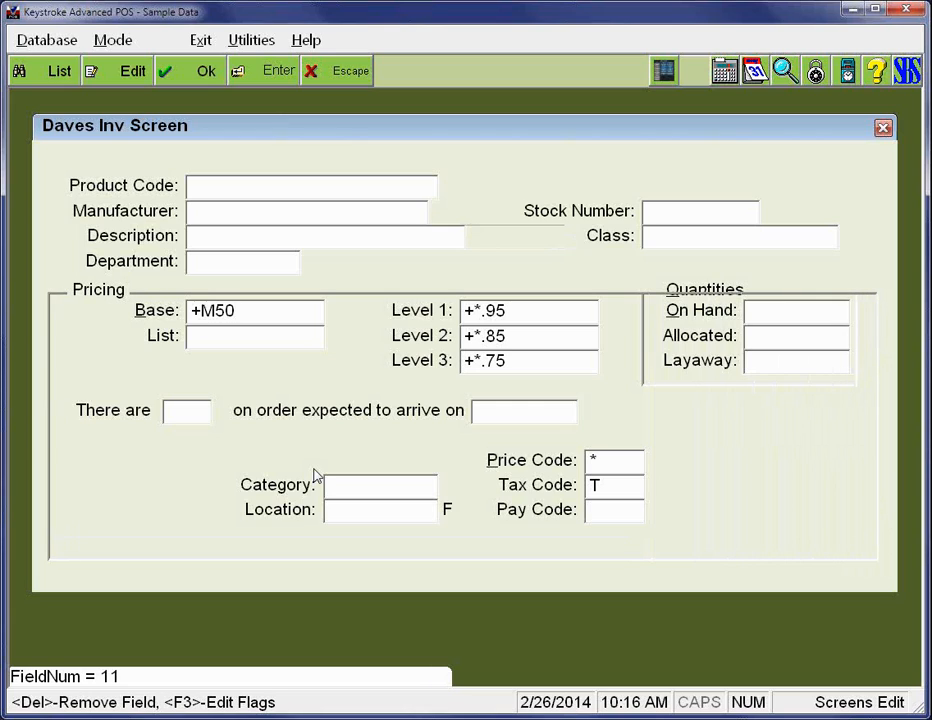
{"action": "key", "text": "Return"}
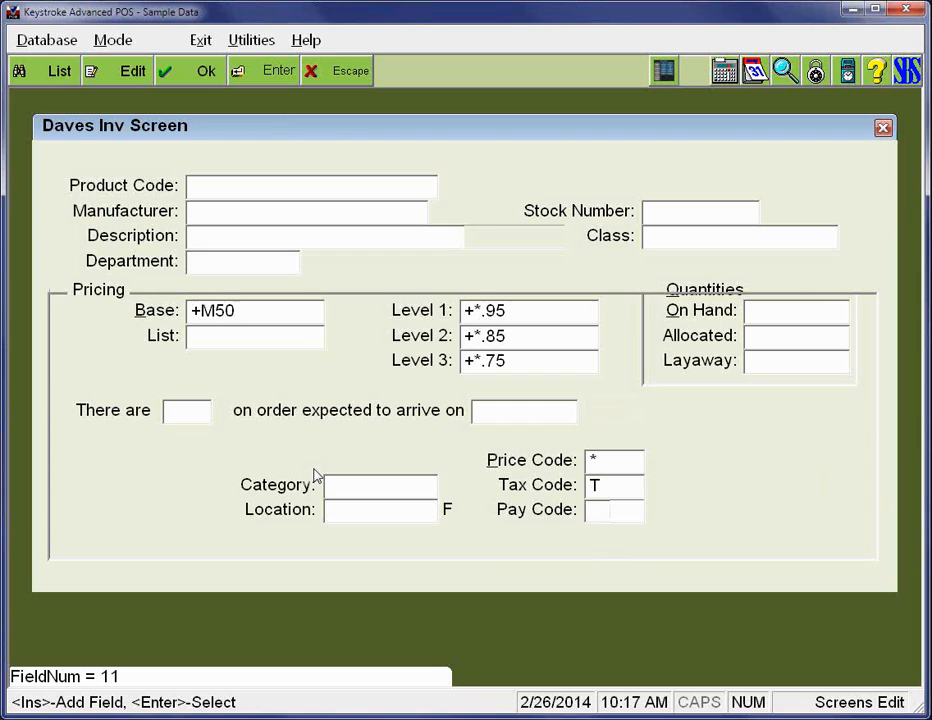
- Move the enlarged Pricing frame up one row
{"action": "key", "text": "Right"}
{"action": "key", "text": "Right"}
{"action": "key", "text": "Right"}
{"action": "key", "text": "Right"}
{"action": "key", "text": "Right"}
{"action": "key", "text": "Right"}
{"action": "key", "text": "Right"}
{"action": "key", "text": "Right"}
{"action": "key", "text": "Right"}
{"action": "key", "text": "Return"}
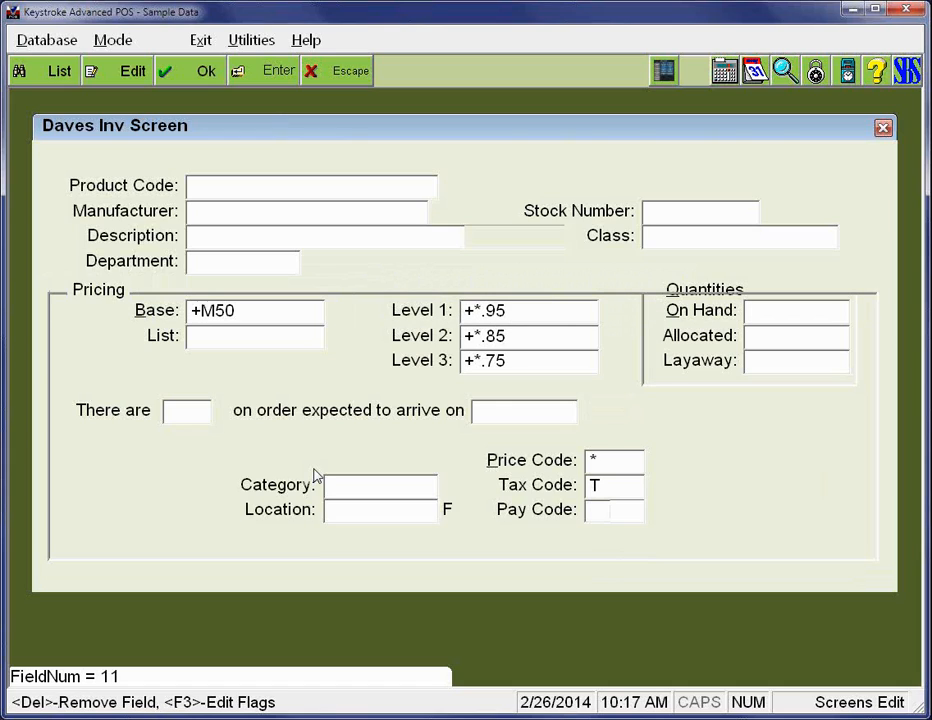
{"action": "key", "text": "Up"}
{"action": "key", "text": "Return"}
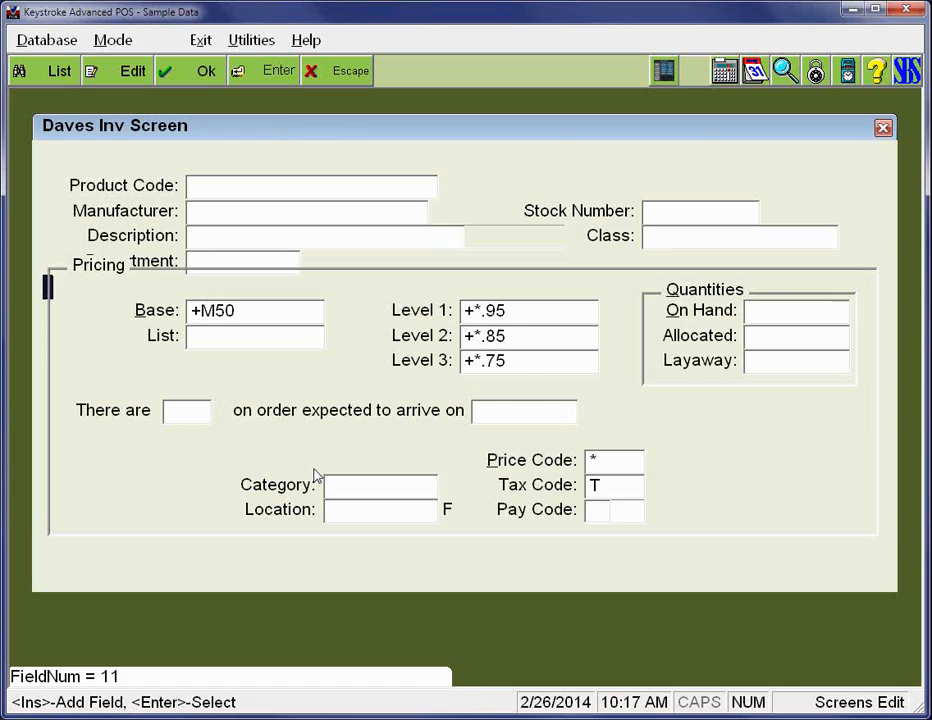
- Remove the Quantities frame around the On Hand, Allocated and Layaway fields
{"action": "key", "text": "Right"}
{"action": "key", "text": "Right"}
{"action": "key", "text": "Right"}
{"action": "key", "text": "Right"}
{"action": "key", "text": "Right"}
{"action": "key", "text": "Right"}
{"action": "key", "text": "Right"}
{"action": "key", "text": "Right"}
{"action": "key", "text": "Right"}
{"action": "key", "text": "Right"}
{"action": "key", "text": "Right"}
{"action": "key", "text": "Right"}
{"action": "key", "text": "Right"}
{"action": "key", "text": "Right"}
{"action": "key", "text": "Right"}
{"action": "key", "text": "Right"}
{"action": "key", "text": "Right"}
{"action": "key", "text": "Right"}
{"action": "key", "text": "Right"}
{"action": "key", "text": "Right"}
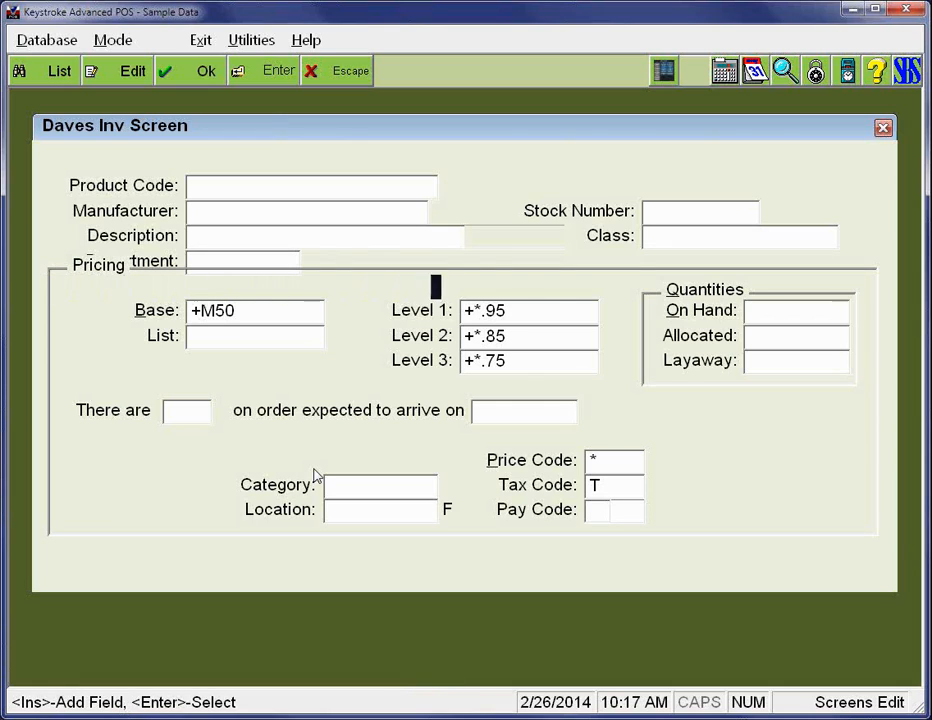
{"action": "key", "text": "Right"}
{"action": "key", "text": "Right"}
{"action": "key", "text": "Right"}
{"action": "key", "text": "Right"}
{"action": "key", "text": "Right"}
{"action": "key", "text": "Right"}
{"action": "key", "text": "Right"}
{"action": "key", "text": "Down"}
{"action": "key", "text": "Up"}
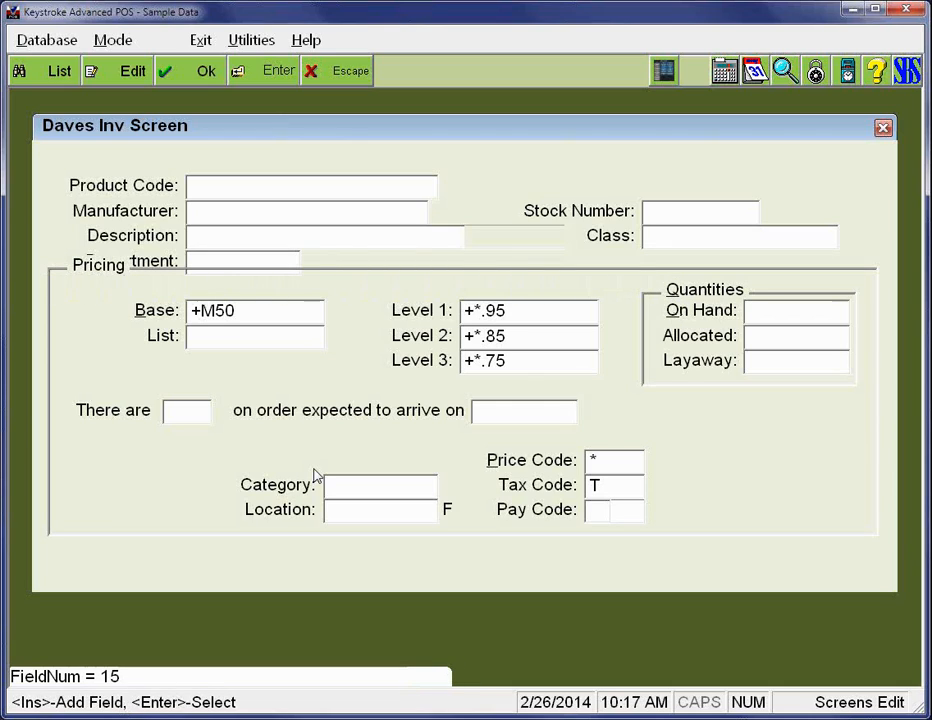
{"action": "key", "text": "Return"}
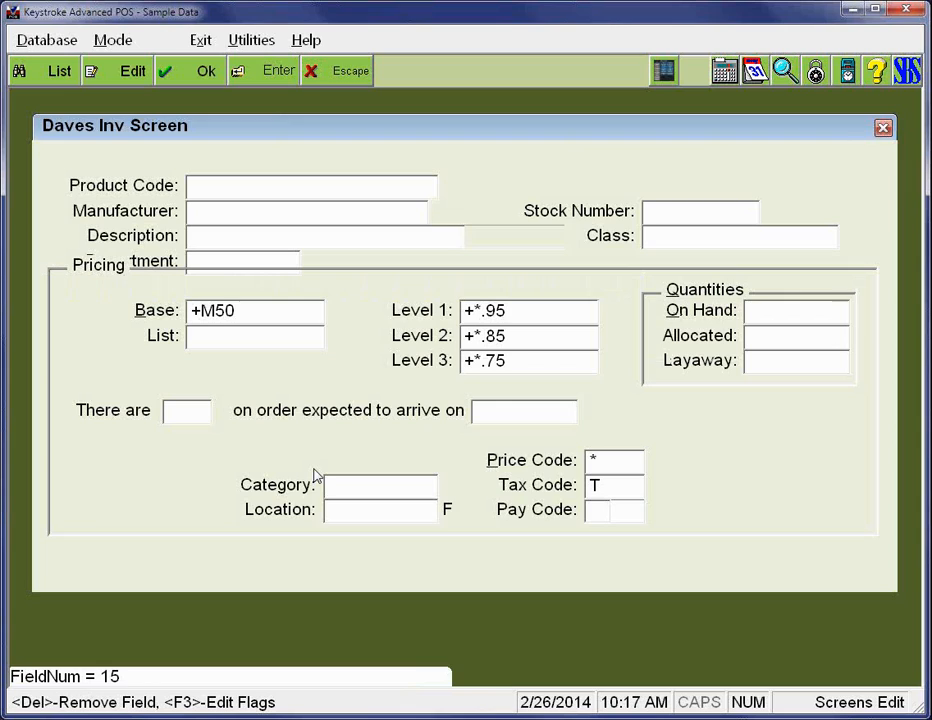
{"action": "key", "text": "Delete"}
{"action": "key", "text": "Return"}
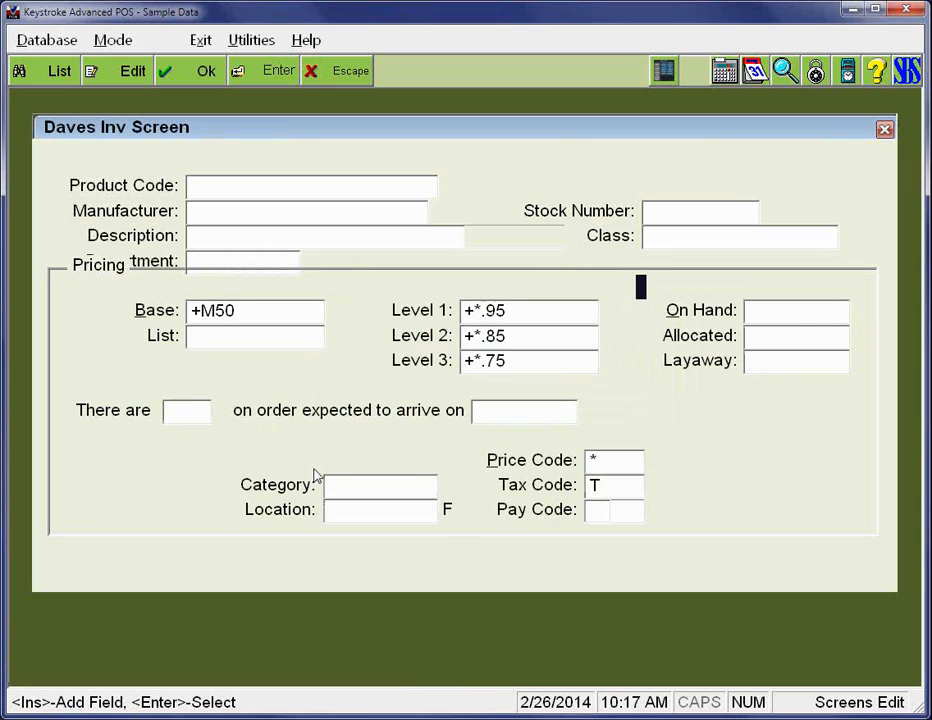
- Move the Pricing frame down one row so it clears the Department field
{"action": "key", "text": "Up"}
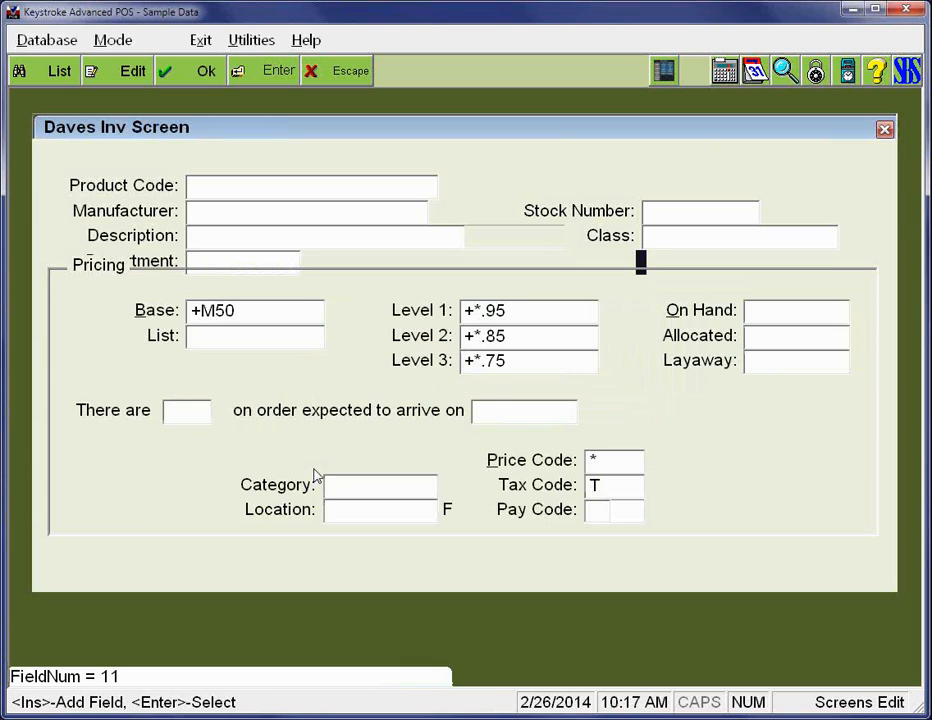
{"action": "key", "text": "Return"}
{"action": "key", "text": "Down"}
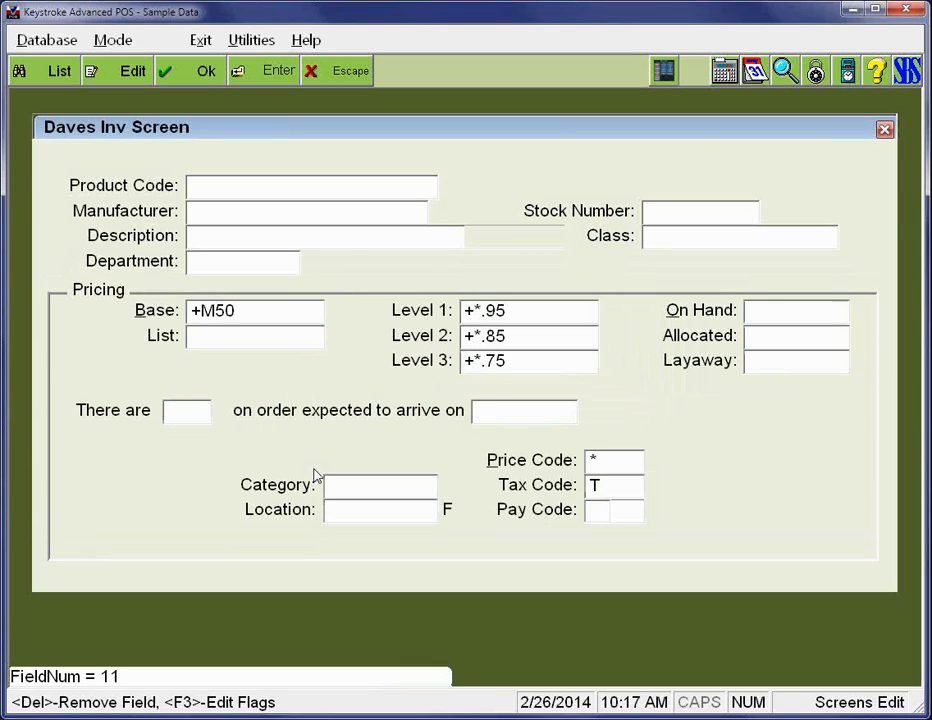
{"action": "key", "text": "Return"}
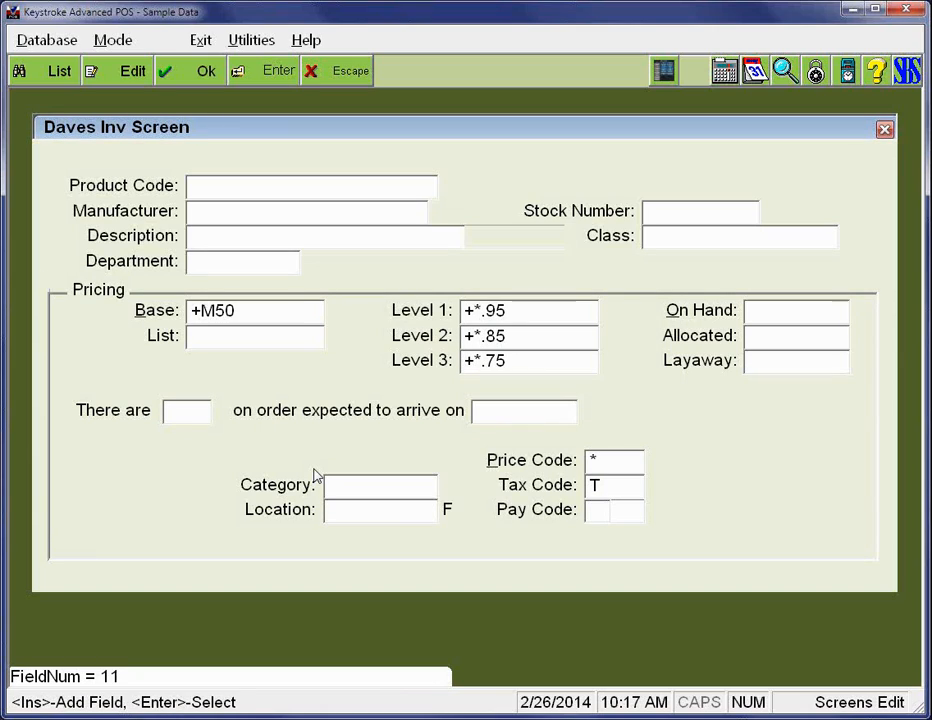
- Examine the Base label's field number, hotkey position, alignment, security level and flags
{"action": "key", "text": "Down"}
{"action": "key", "text": "Right"}
{"action": "key", "text": "Right"}
{"action": "key", "text": "Return"}
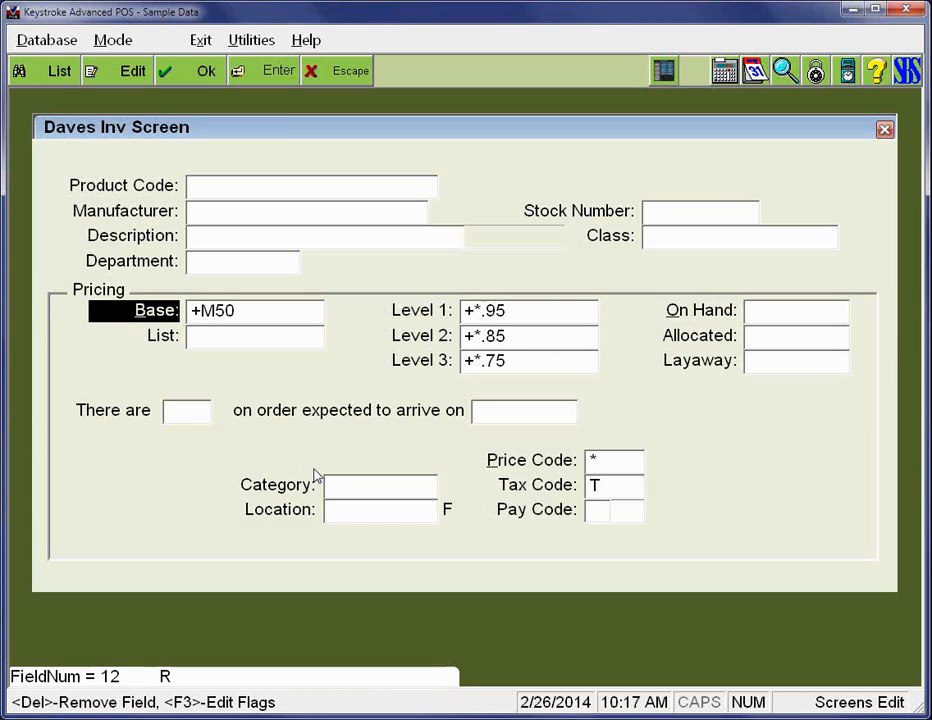
{"action": "key", "text": "F3"}
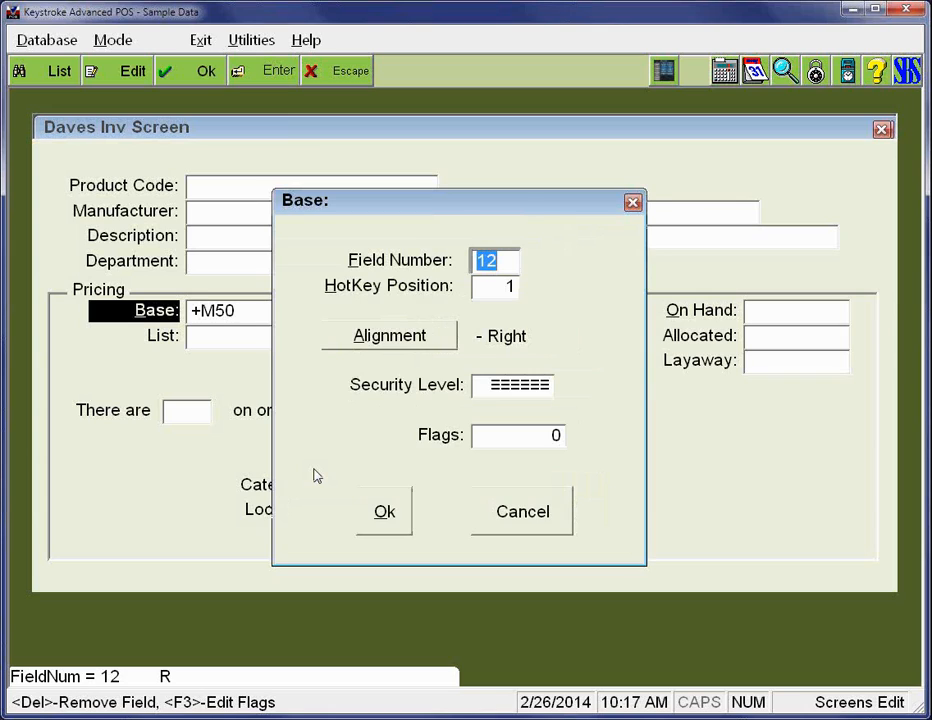
{"action": "key", "text": "Return"}
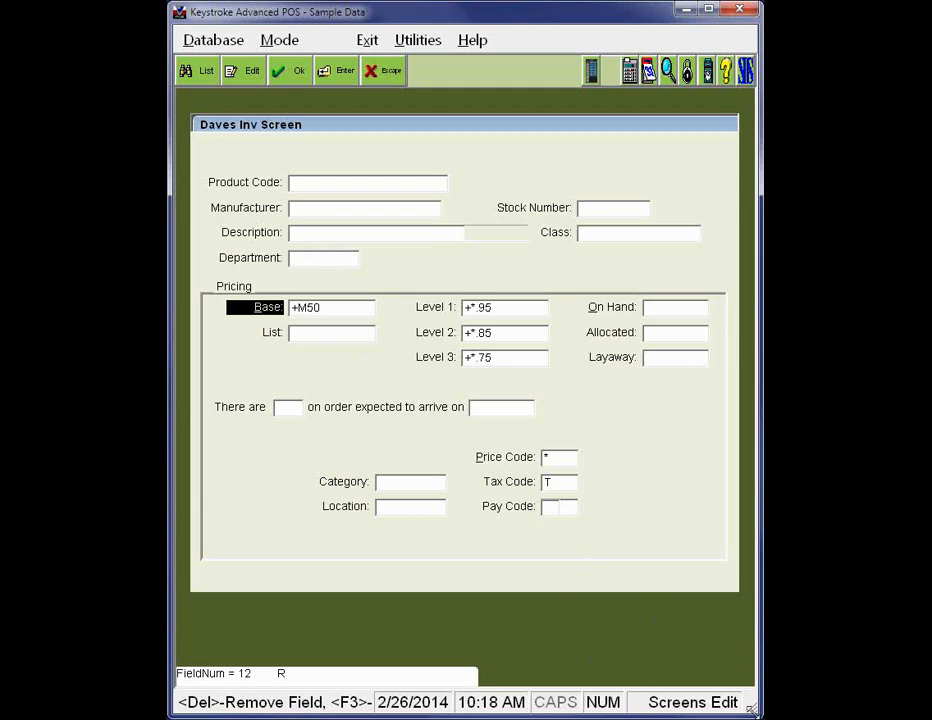
- Widen the program window, release the Base label and check the Product Code label's field number
{"action": "left_click_drag", "start_coordinate": [755, 711], "coordinate": [915, 700]}
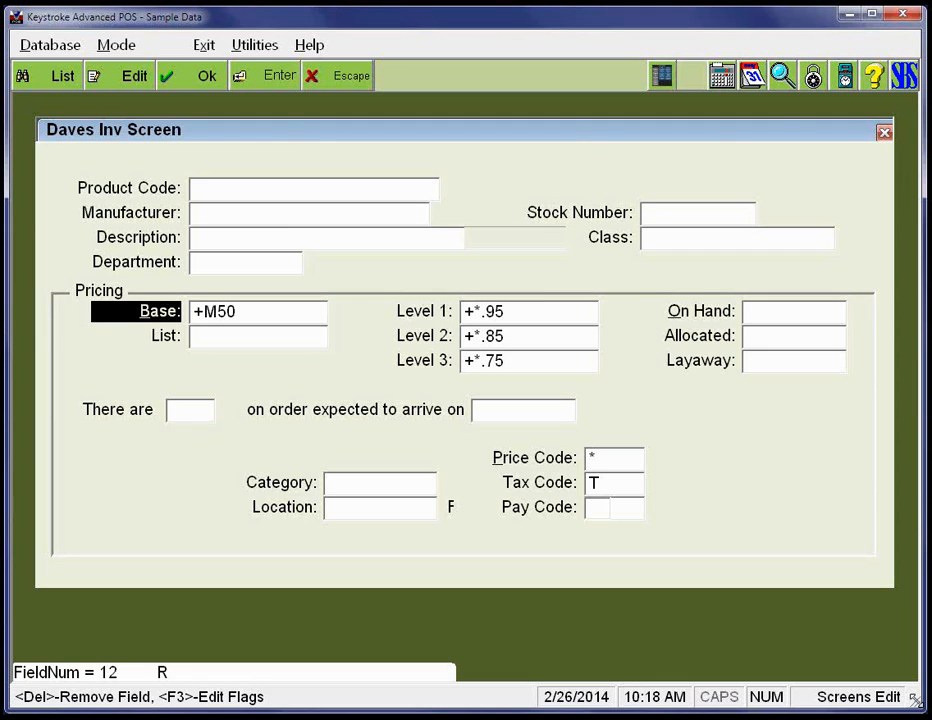
{"action": "key", "text": "Return"}
{"action": "key", "text": "Up"}
{"action": "key", "text": "Up"}
{"action": "key", "text": "Up"}
{"action": "key", "text": "Up"}
{"action": "key", "text": "Up"}
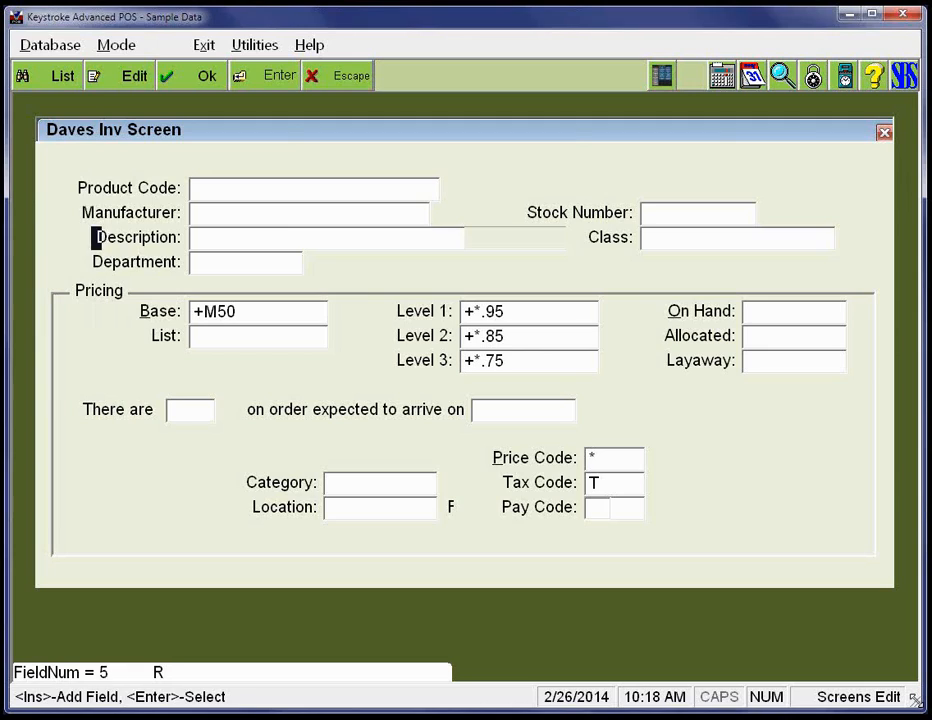
{"action": "key", "text": "Return"}
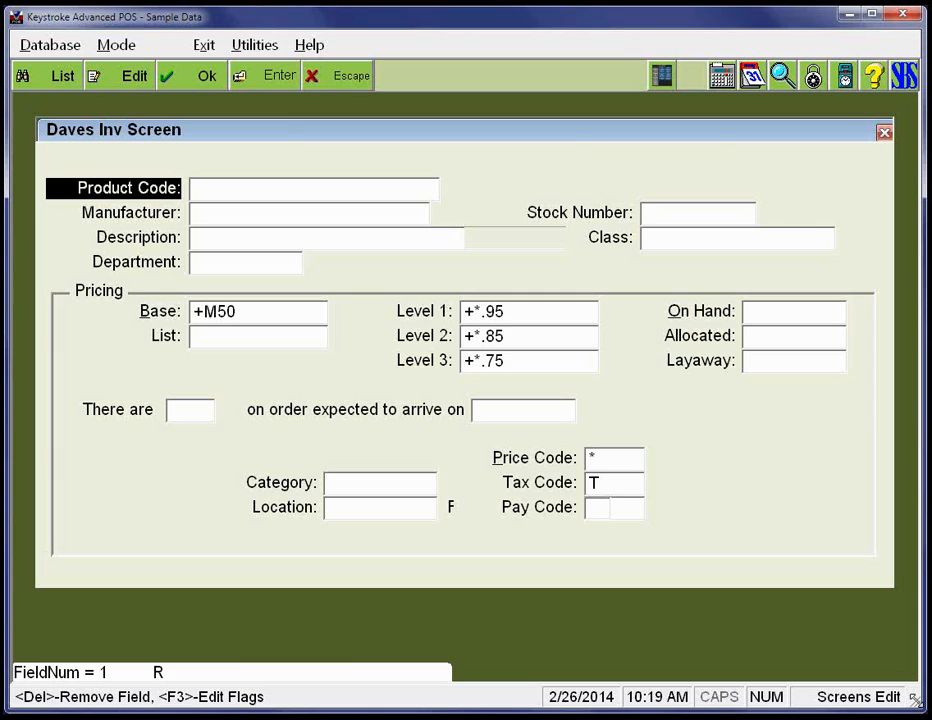
{"action": "key", "text": "Return"}
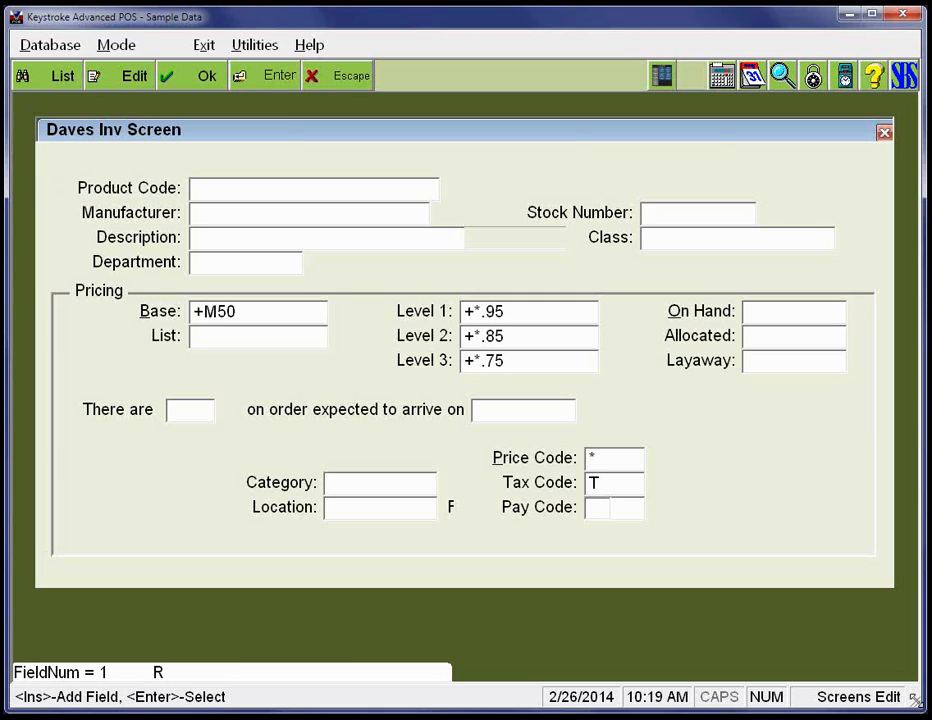
- Shorten the Product Code label's text to "Code:"
{"action": "key", "text": "Right"}
{"action": "key", "text": "Right"}
{"action": "key", "text": "Right"}
{"action": "key", "text": "Return"}
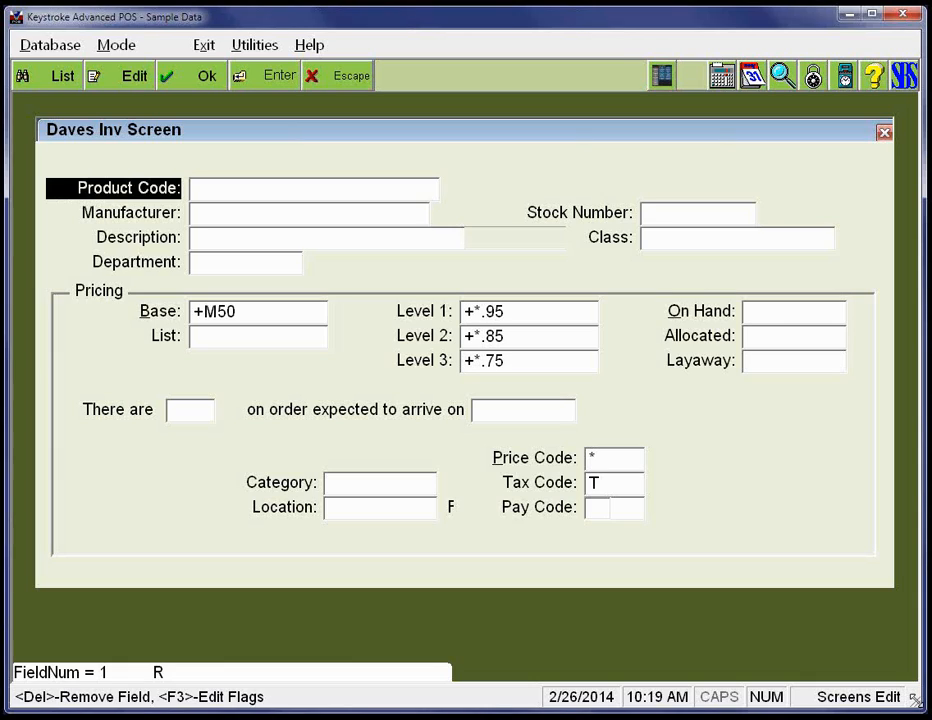
{"action": "key", "text": "BackSpace"}
{"action": "key", "text": "BackSpace"}
{"action": "key", "text": "BackSpace"}
{"action": "key", "text": "BackSpace"}
{"action": "key", "text": "BackSpace"}
{"action": "key", "text": "BackSpace"}
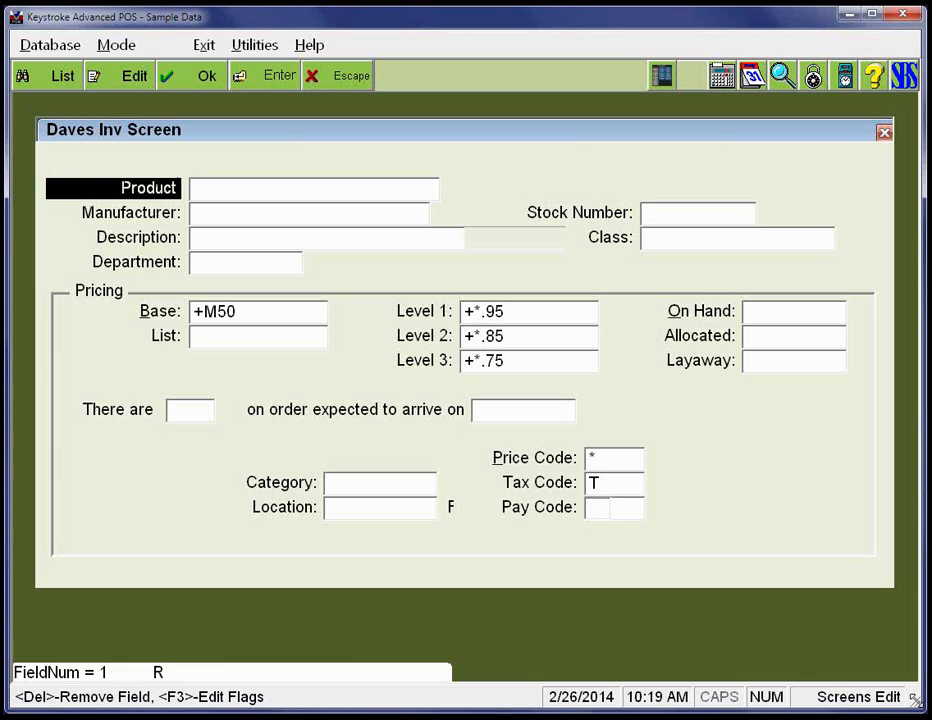
{"action": "type", "text": "Code:dsfk"}
{"action": "key", "text": "BackSpace"}
{"action": "key", "text": "BackSpace"}
{"action": "key", "text": "BackSpace"}
{"action": "key", "text": "BackSpace"}
{"action": "key", "text": "BackSpace"}
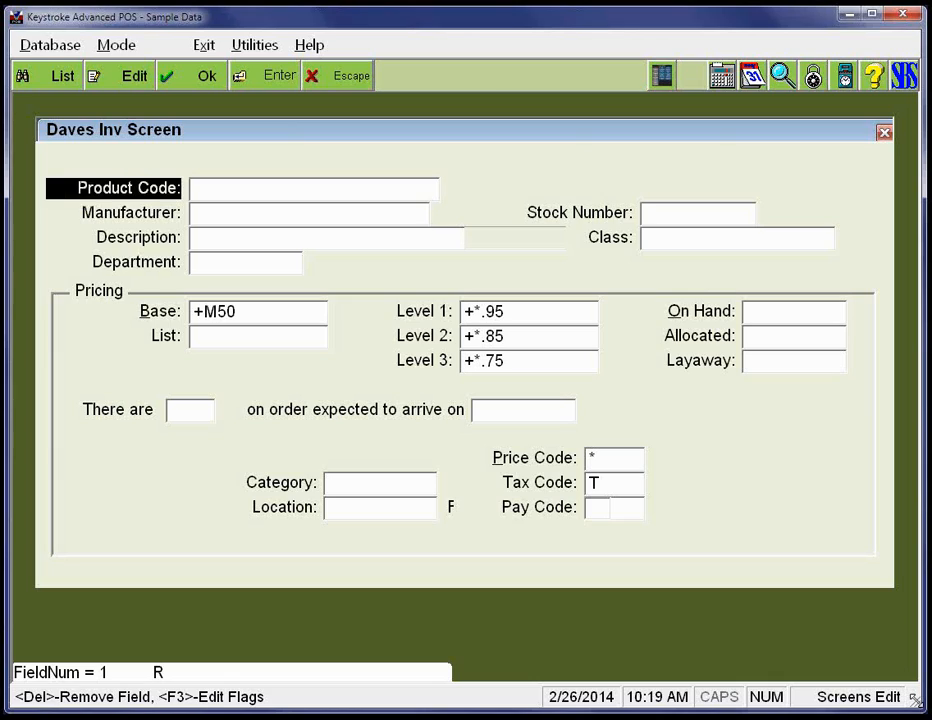
{"action": "key", "text": "BackSpace"}
{"action": "key", "text": "BackSpace"}
{"action": "key", "text": "BackSpace"}
{"action": "key", "text": "BackSpace"}
{"action": "key", "text": "BackSpace"}
{"action": "key", "text": "BackSpace"}
{"action": "key", "text": "BackSpace"}
{"action": "key", "text": "BackSpace"}
{"action": "key", "text": "BackSpace"}
{"action": "key", "text": "BackSpace"}
{"action": "key", "text": "BackSpace"}
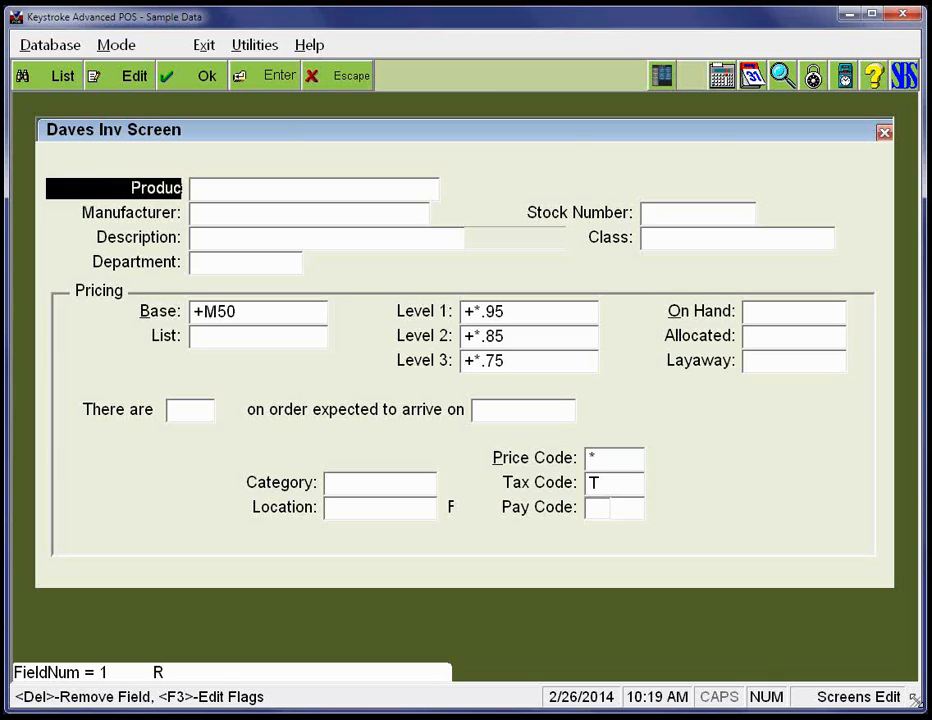
{"action": "key", "text": "BackSpace"}
{"action": "type", "text": "Code:"}
{"action": "key", "text": "Return"}
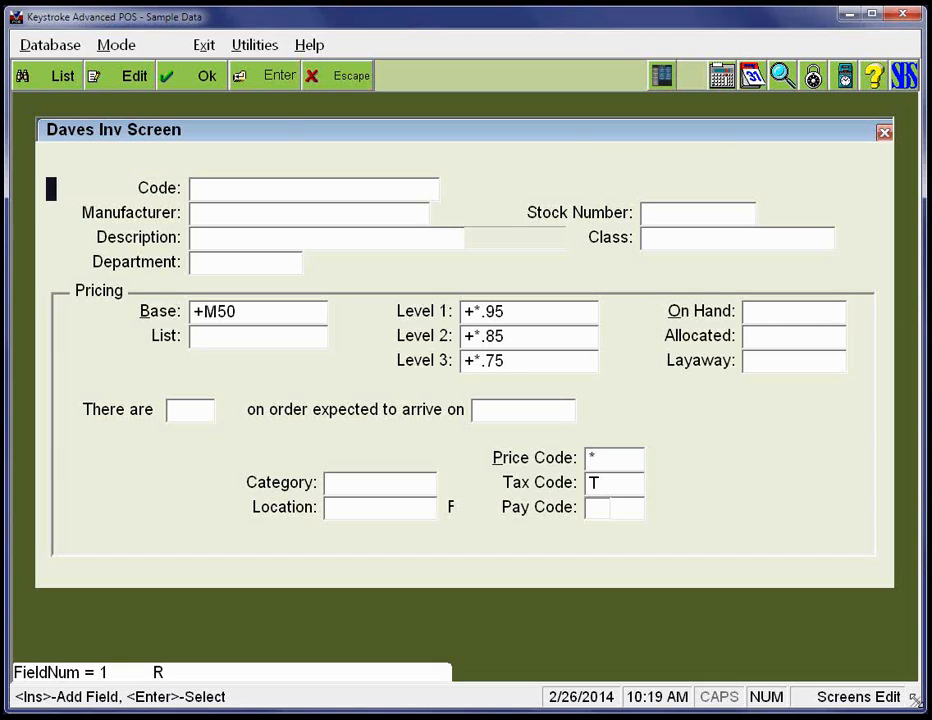
- Retitle the Pricing frame as "Inventory Price and Qty Info"
{"action": "key", "text": "Down"}
{"action": "key", "text": "Down"}
{"action": "key", "text": "Down"}
{"action": "key", "text": "Down"}
{"action": "key", "text": "Down"}
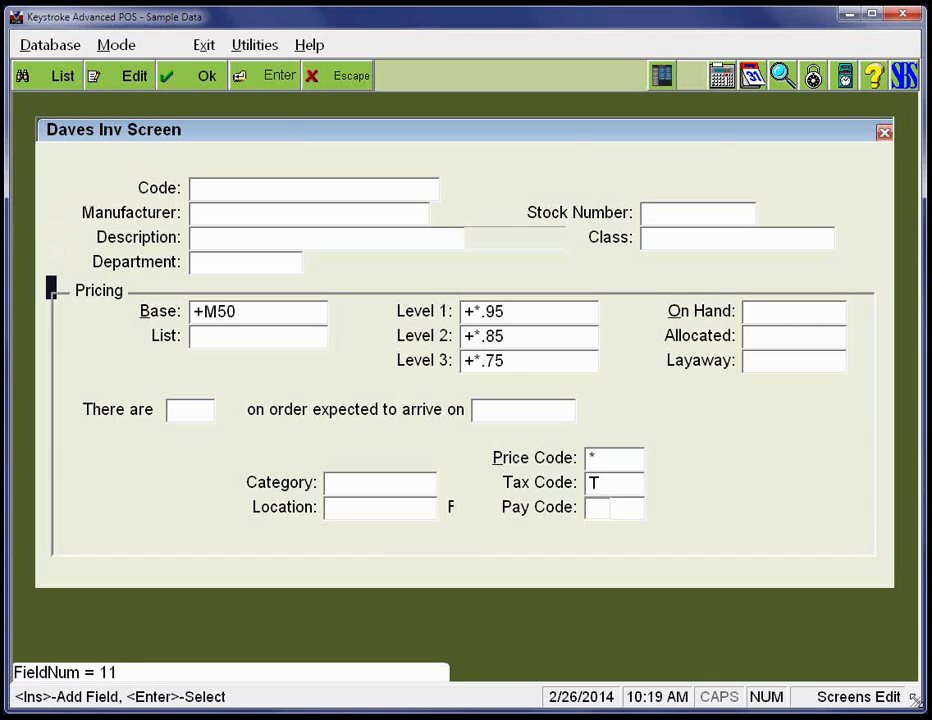
{"action": "key", "text": "Right"}
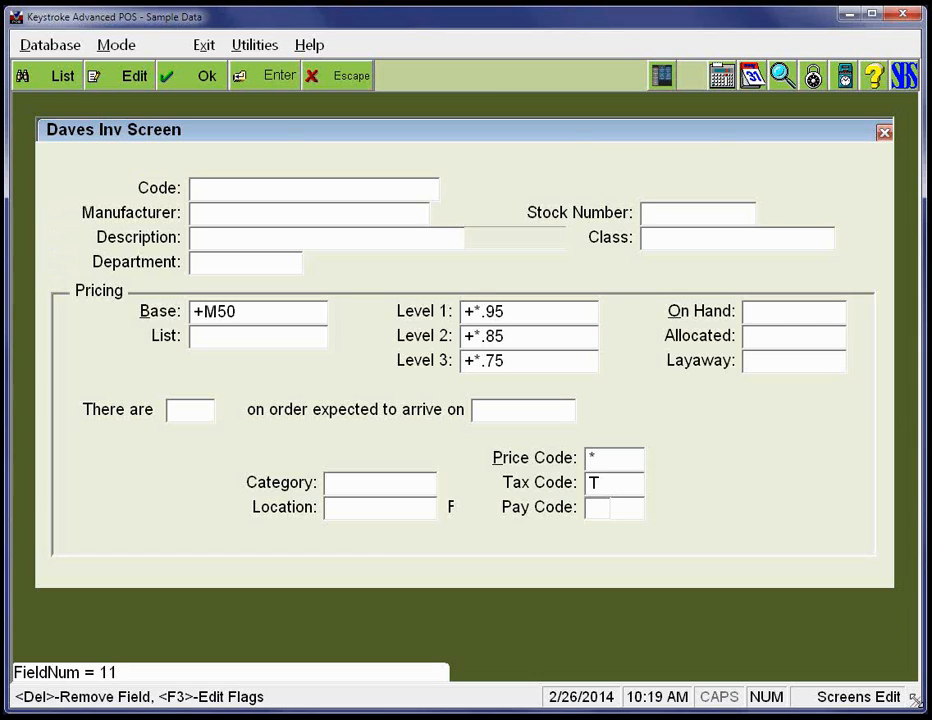
{"action": "key", "text": "BackSpace"}
{"action": "key", "text": "BackSpace"}
{"action": "key", "text": "BackSpace"}
{"action": "key", "text": "BackSpace"}
{"action": "key", "text": "BackSpace"}
{"action": "key", "text": "BackSpace"}
{"action": "key", "text": "BackSpace"}
{"action": "type", "text": "Inventory"}
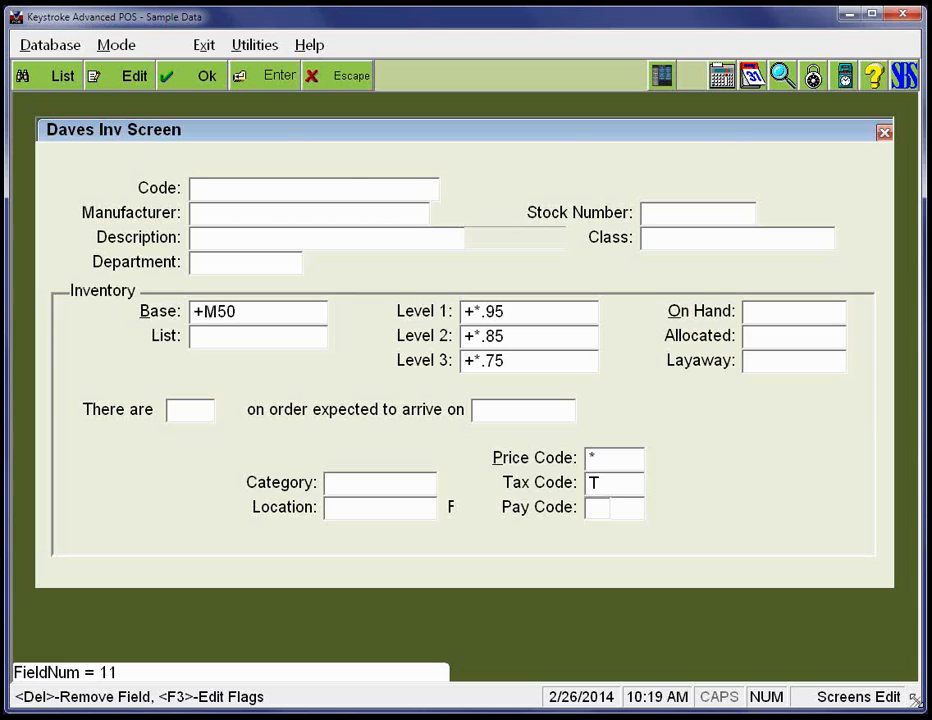
{"action": "type", "text": " Price and"}
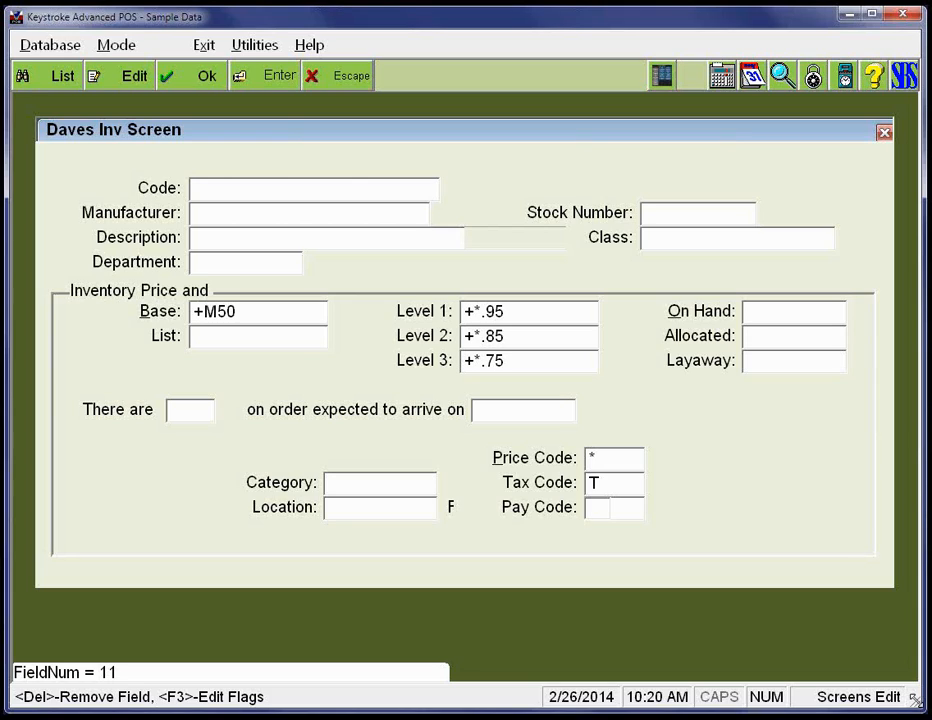
{"action": "type", "text": " Oty Info"}
{"action": "key", "text": "Return"}
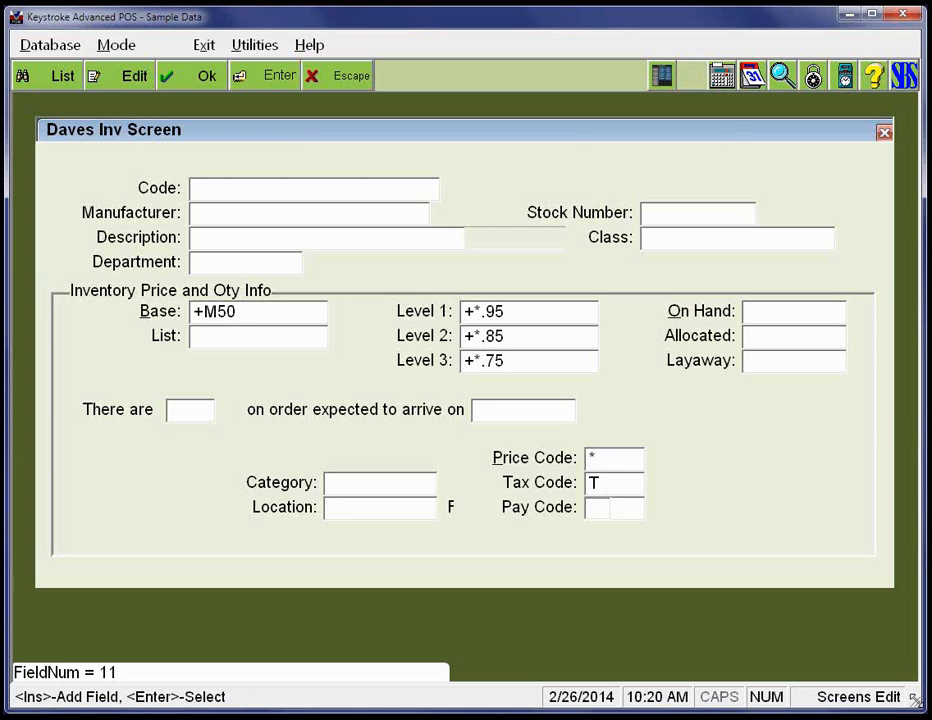
- Examine the field numbers of the "There are" label and the order quantity field beside it
{"action": "key", "text": "Down"}
{"action": "key", "text": "Down"}
{"action": "key", "text": "Down"}
{"action": "key", "text": "Down"}
{"action": "key", "text": "Down"}
{"action": "key", "text": "Right"}
{"action": "key", "text": "Right"}
{"action": "key", "text": "Right"}
{"action": "key", "text": "Right"}
{"action": "key", "text": "Right"}
{"action": "key", "text": "Right"}
{"action": "key", "text": "Right"}
{"action": "key", "text": "Right"}
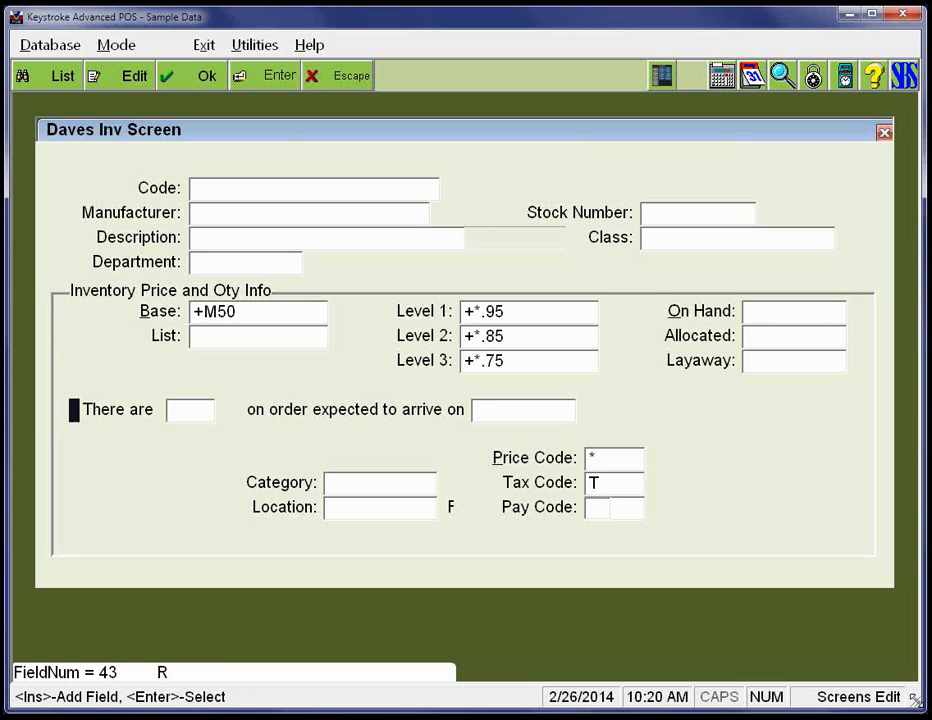
{"action": "key", "text": "Right"}
{"action": "key", "text": "Right"}
{"action": "key", "text": "Right"}
{"action": "key", "text": "Right"}
{"action": "key", "text": "Right"}
{"action": "key", "text": "Right"}
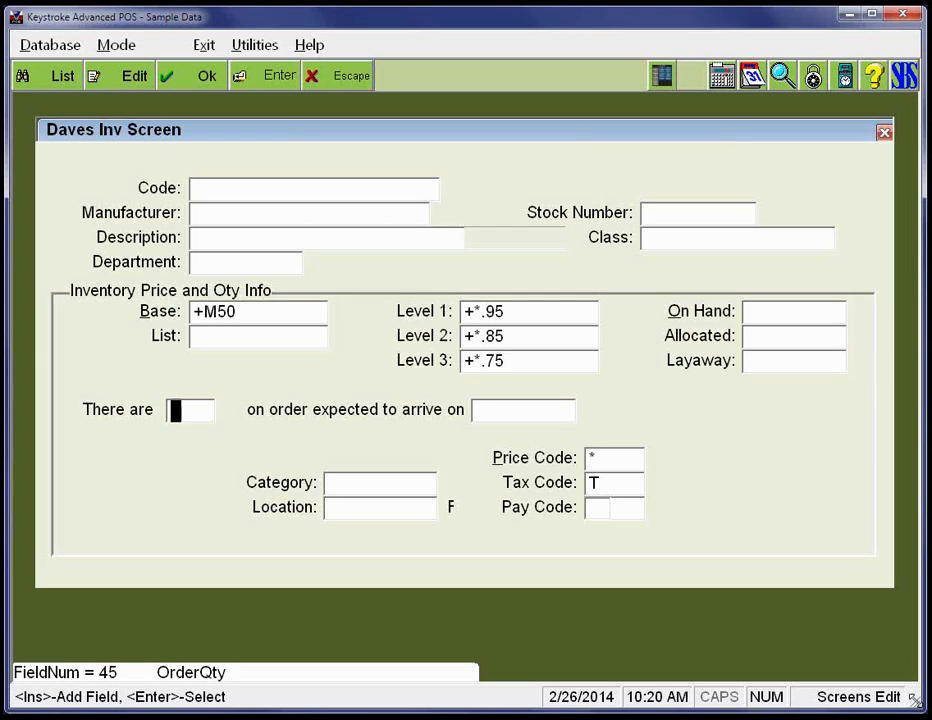
- Add a new text label in the empty row beneath Location, near the frame's left edge
{"action": "key", "text": "Down"}
{"action": "key", "text": "Down"}
{"action": "key", "text": "Down"}
{"action": "key", "text": "Down"}
{"action": "key", "text": "Down"}
{"action": "key", "text": "Down"}
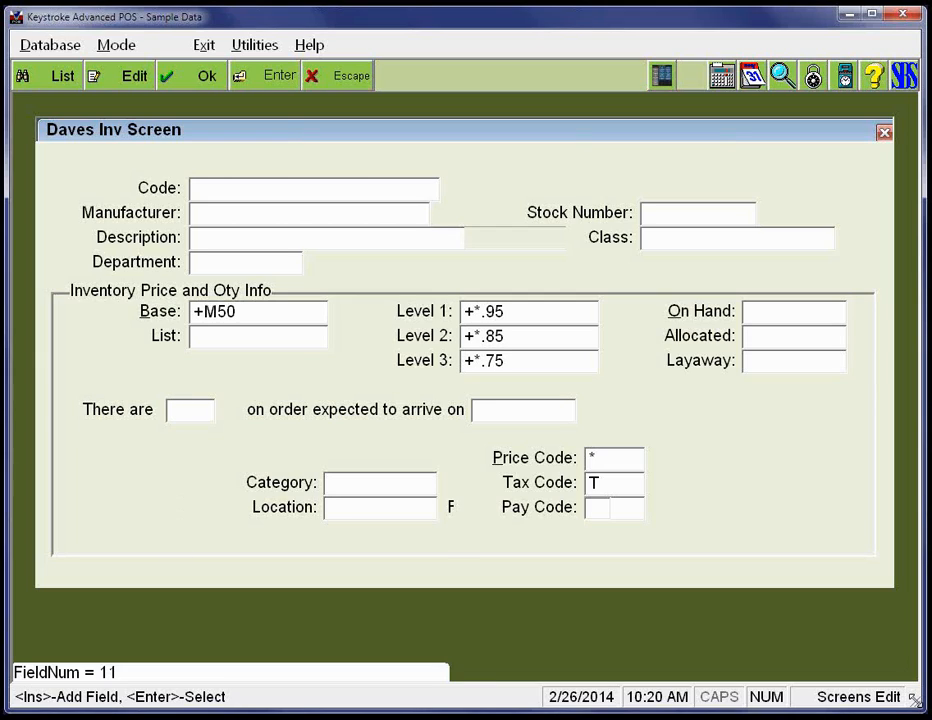
{"action": "key", "text": "Up"}
{"action": "key", "text": "Left"}
{"action": "key", "text": "Left"}
{"action": "key", "text": "Left"}
{"action": "key", "text": "Left"}
{"action": "key", "text": "Left"}
{"action": "key", "text": "Left"}
{"action": "key", "text": "Left"}
{"action": "key", "text": "Left"}
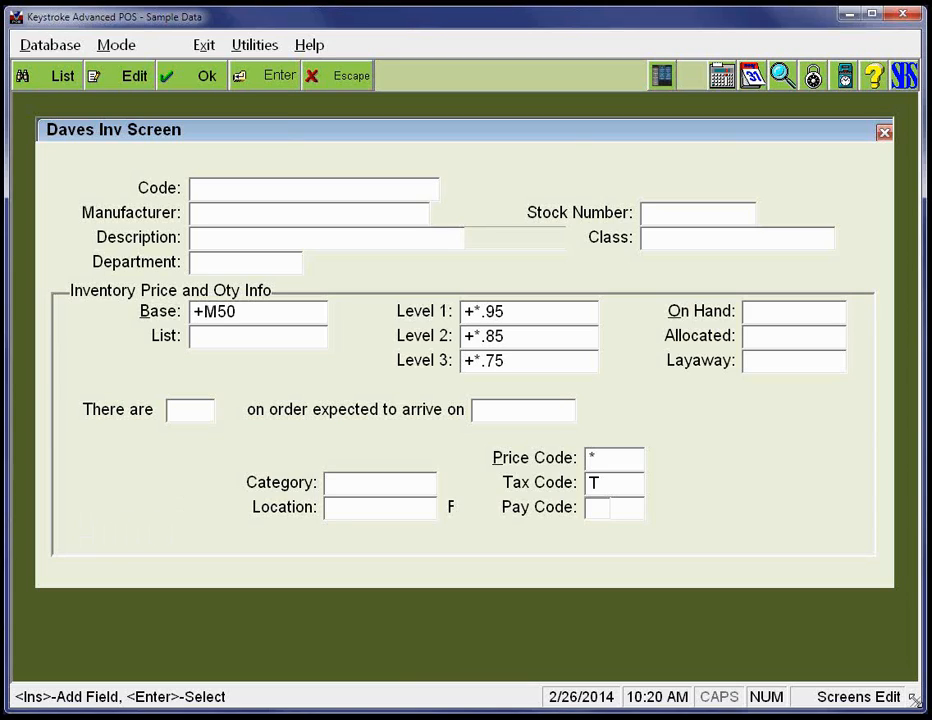
{"action": "key", "text": "Insert"}
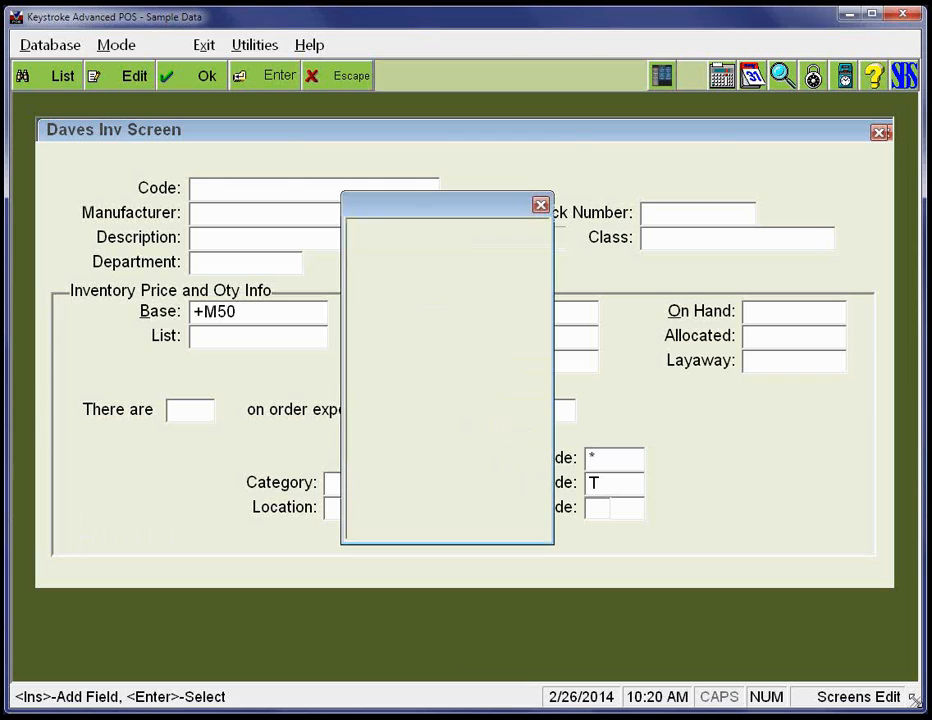
{"action": "key", "text": "Return"}
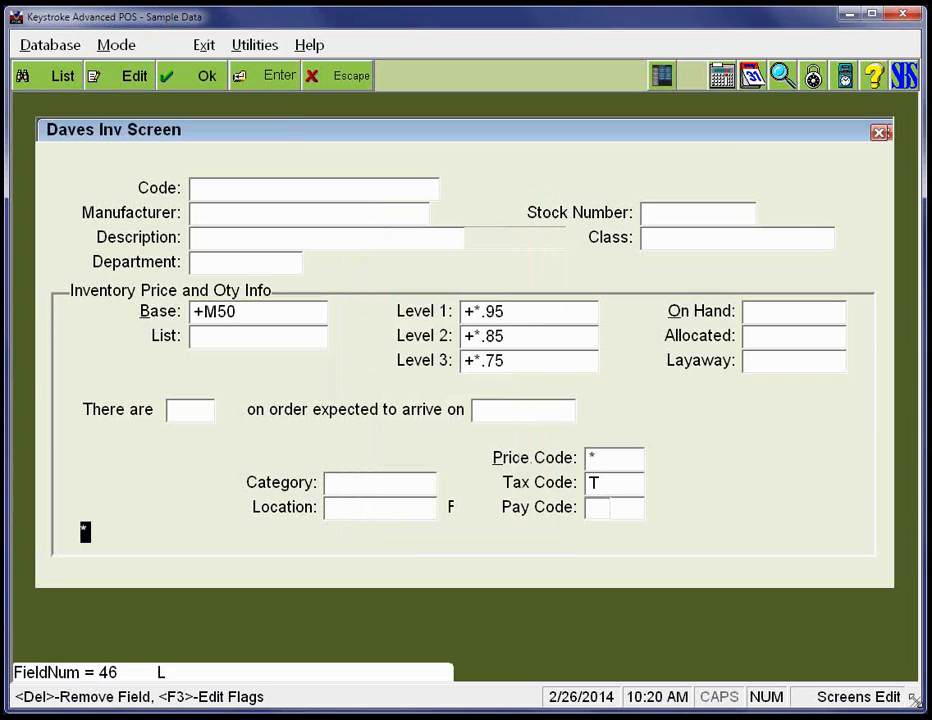
- Widen the new text label so it spans nearly the full width of the frame
{"action": "key", "text": "Right"}
{"action": "key", "text": "Right"}
{"action": "key", "text": "Right"}
{"action": "key", "text": "Right"}
{"action": "key", "text": "Right"}
{"action": "key", "text": "Right"}
{"action": "key", "text": "Right"}
{"action": "key", "text": "Right"}
{"action": "key", "text": "Right"}
{"action": "key", "text": "Right"}
{"action": "key", "text": "Right"}
{"action": "key", "text": "Right"}
{"action": "key", "text": "Right"}
{"action": "key", "text": "Right"}
{"action": "key", "text": "Right"}
{"action": "key", "text": "Right"}
{"action": "key", "text": "Right"}
{"action": "key", "text": "Right"}
{"action": "key", "text": "Right"}
{"action": "key", "text": "Right"}
{"action": "key", "text": "Right"}
{"action": "key", "text": "Right"}
{"action": "key", "text": "Right"}
{"action": "key", "text": "Right"}
{"action": "key", "text": "Right"}
{"action": "key", "text": "Right"}
{"action": "key", "text": "Right"}
{"action": "key", "text": "Right"}
{"action": "key", "text": "Right"}
{"action": "key", "text": "Right"}
{"action": "key", "text": "Right"}
{"action": "key", "text": "Right"}
{"action": "key", "text": "Right"}
{"action": "key", "text": "Right"}
{"action": "key", "text": "Right"}
{"action": "key", "text": "Right"}
{"action": "key", "text": "Right"}
{"action": "key", "text": "Right"}
{"action": "key", "text": "Right"}
{"action": "key", "text": "Right"}
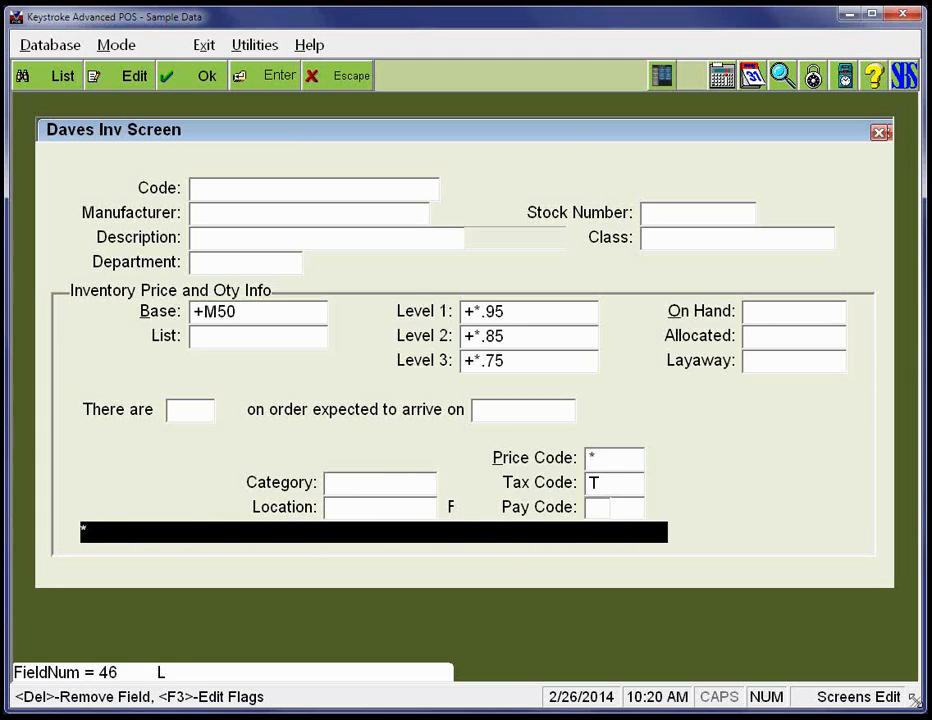
{"action": "key", "text": "Right"}
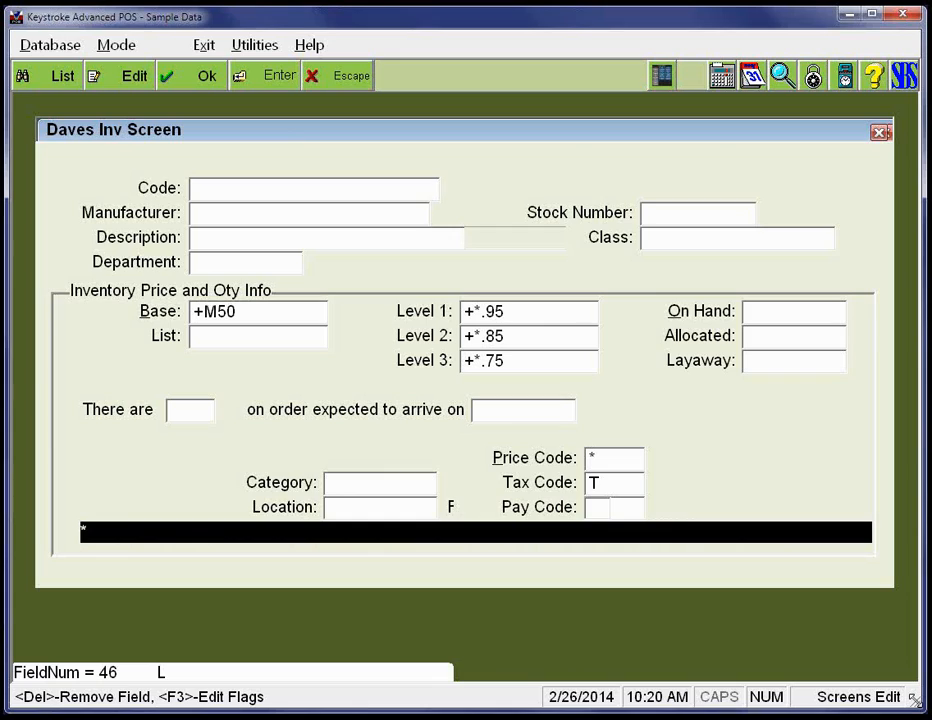
{"action": "key", "text": "Left"}
- Fill the new label with "Please remember to clock in and out each day" and save the Edit-mode Level 99 screen
{"action": "type", "text": "Please rem"}
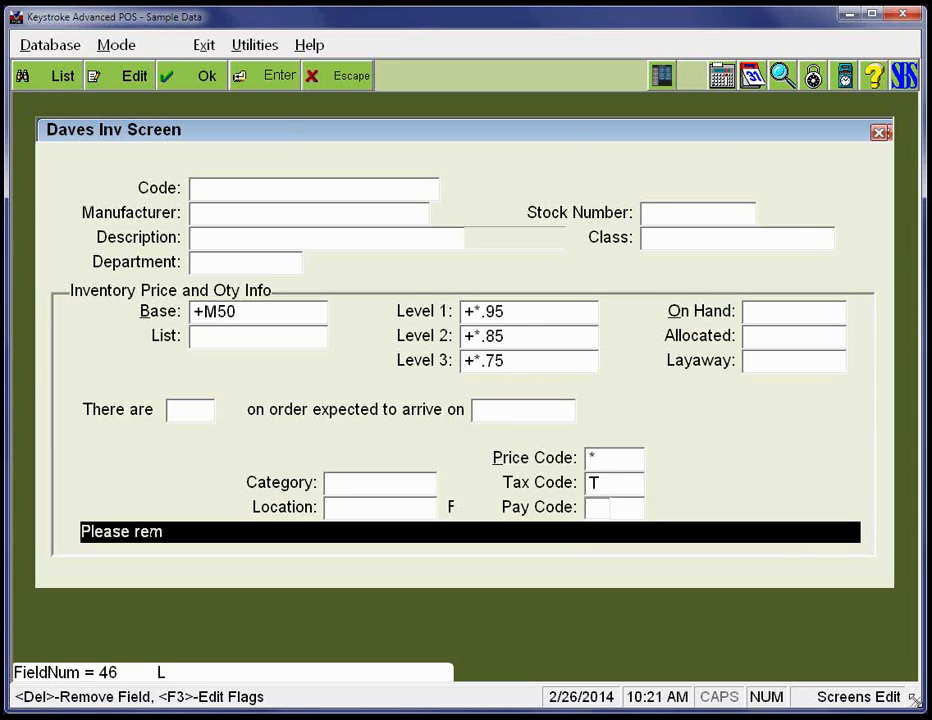
{"action": "type", "text": "embter"}
{"action": "key", "text": "BackSpace"}
{"action": "key", "text": "BackSpace"}
{"action": "key", "text": "BackSpace"}
{"action": "type", "text": "er to clock"}
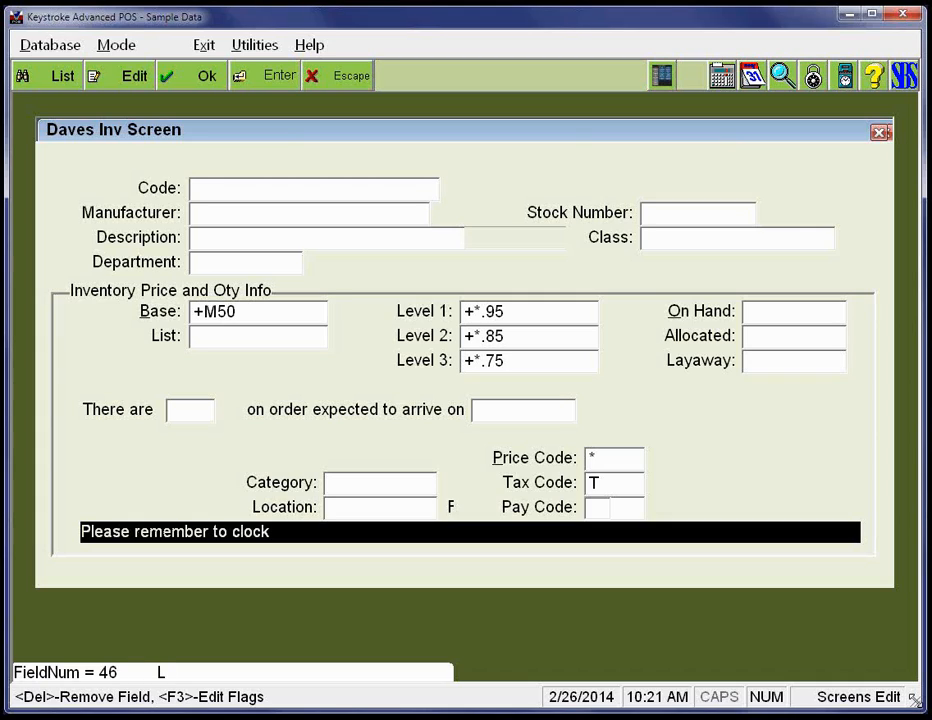
{"action": "type", "text": " in and out ea"}
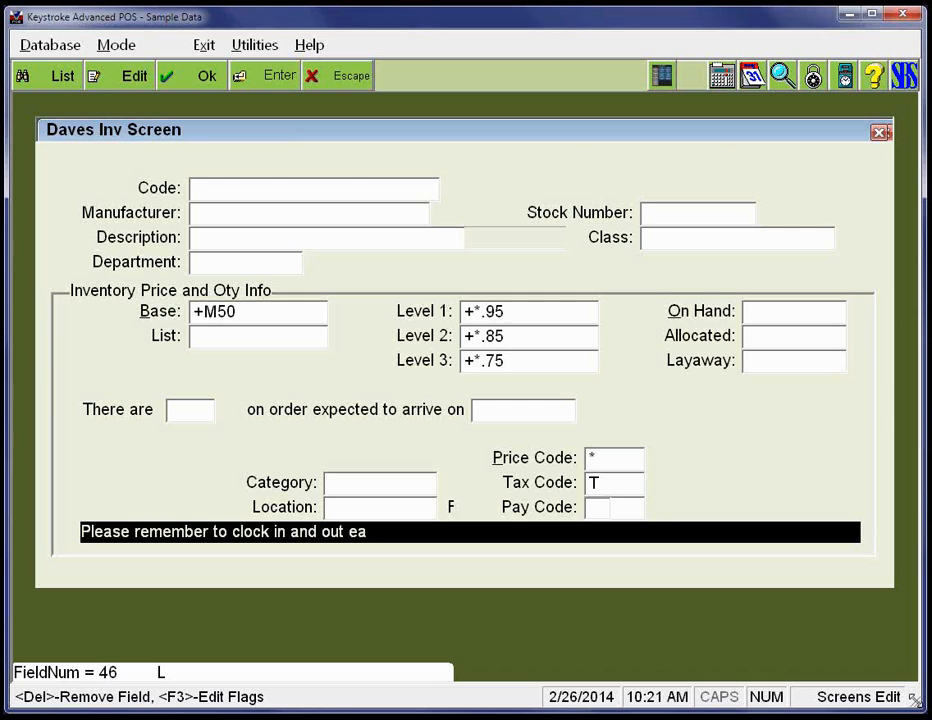
{"action": "type", "text": "ch day"}
{"action": "key", "text": "Return"}
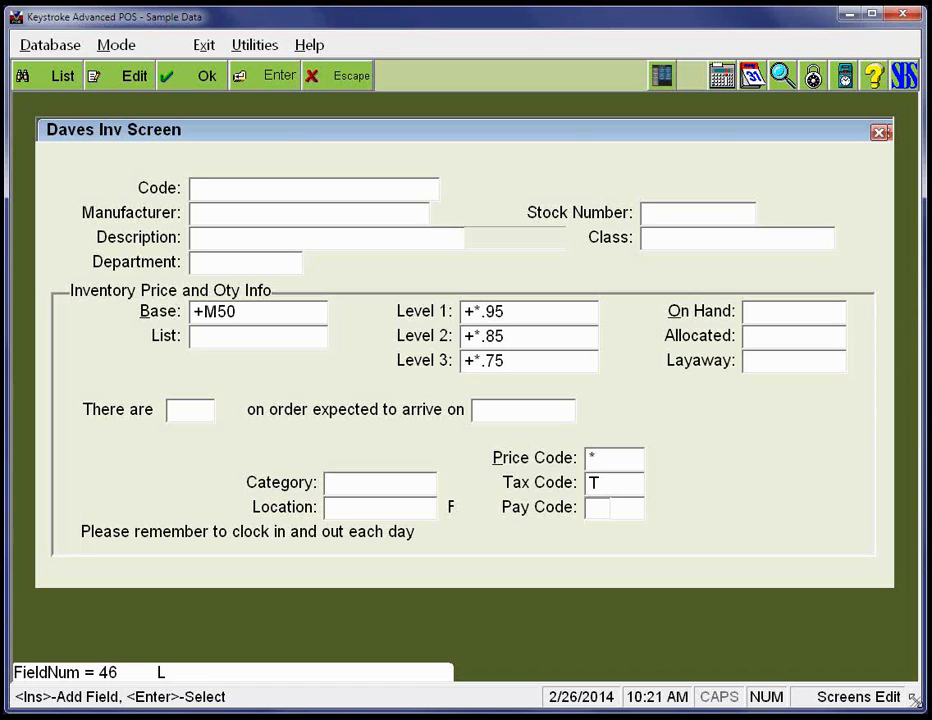
{"action": "key", "text": "Escape"}
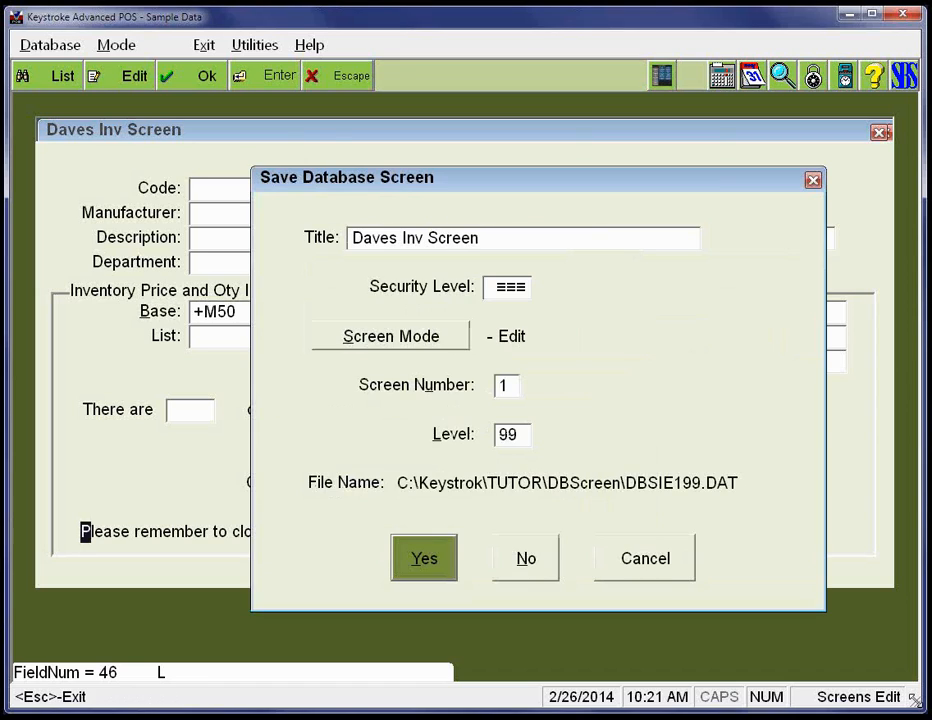
{"action": "key", "text": "Return"}
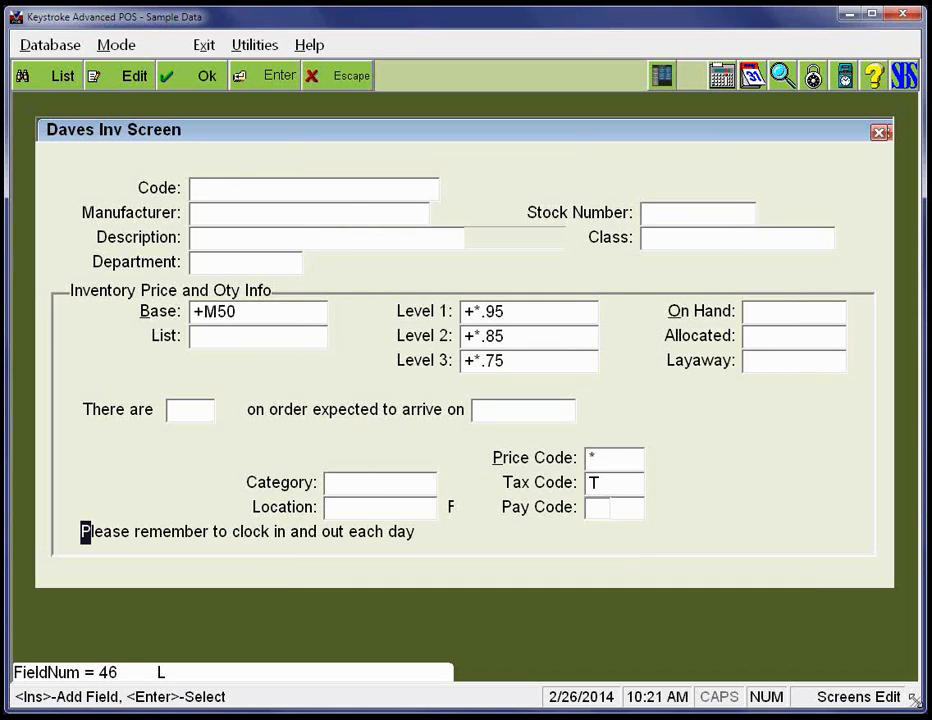
- Examine the field numbers of the Base price field and the Level 1 label
{"action": "key", "text": "Up"}
{"action": "key", "text": "Up"}
{"action": "key", "text": "Up"}
{"action": "key", "text": "Up"}
{"action": "key", "text": "Up"}
{"action": "key", "text": "Up"}
{"action": "key", "text": "Up"}
{"action": "key", "text": "Up"}
{"action": "key", "text": "Up"}
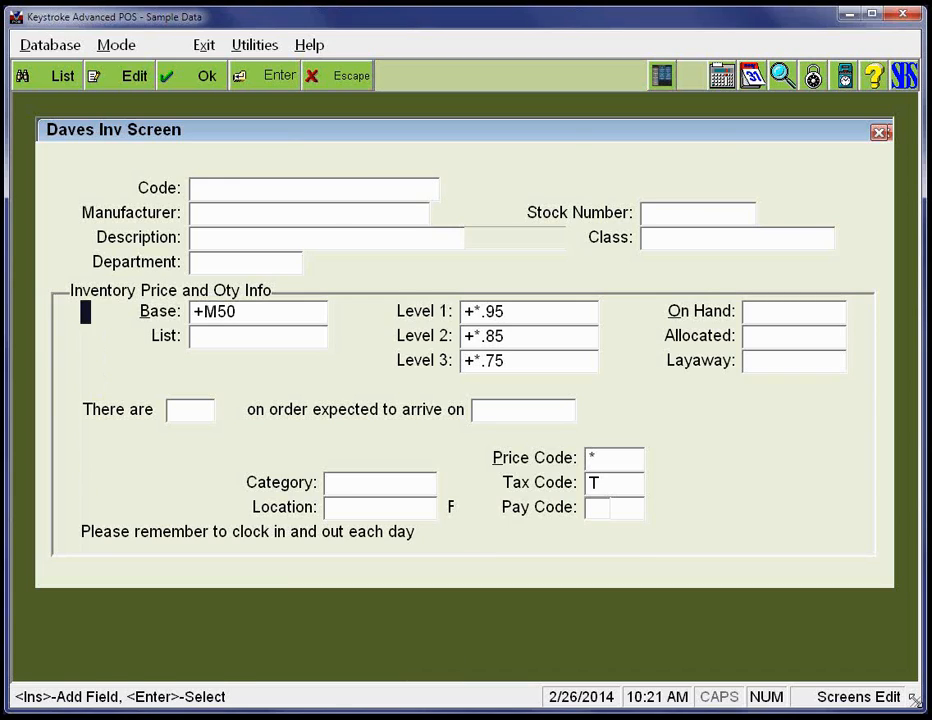
{"action": "key", "text": "Right"}
{"action": "key", "text": "Right"}
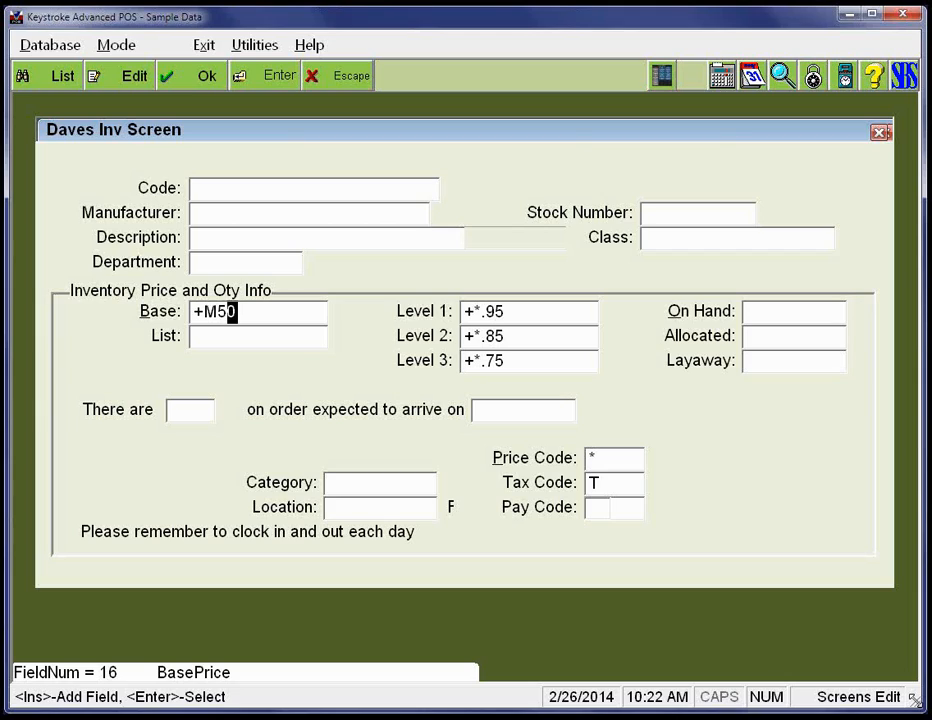
{"action": "key", "text": "Right"}
{"action": "key", "text": "Right"}
{"action": "key", "text": "Right"}
{"action": "key", "text": "Right"}
{"action": "key", "text": "Right"}
{"action": "key", "text": "Right"}
{"action": "key", "text": "Right"}
{"action": "key", "text": "Right"}
{"action": "key", "text": "Right"}
{"action": "key", "text": "Right"}
{"action": "key", "text": "Right"}
{"action": "key", "text": "Right"}
{"action": "key", "text": "Right"}
{"action": "key", "text": "Right"}
{"action": "key", "text": "Right"}
{"action": "key", "text": "Right"}
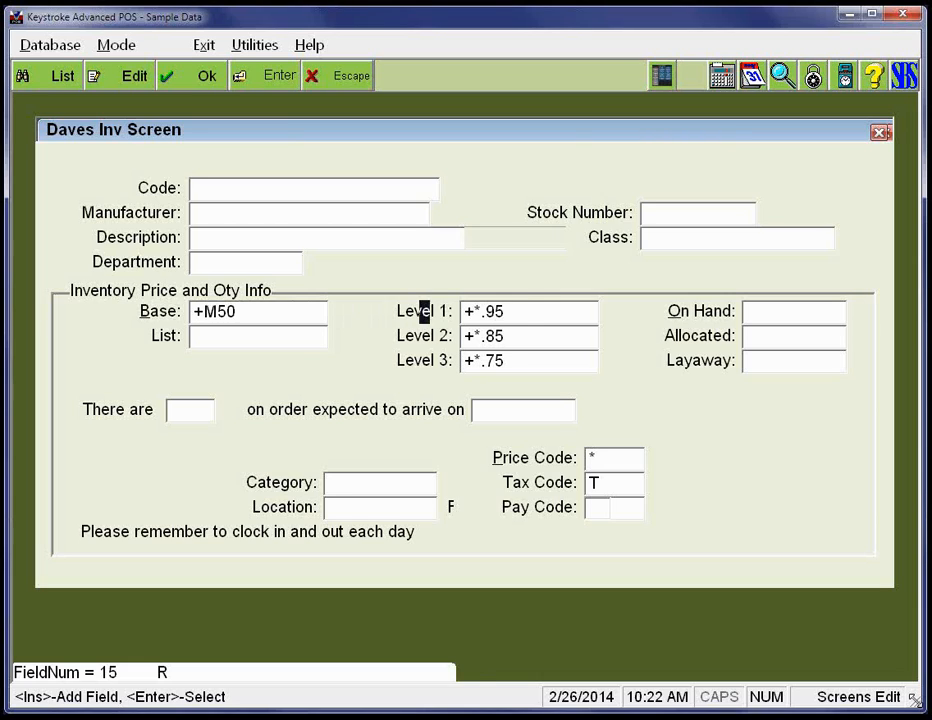
- Move the Food Stamp Item label that overlaps Pay Code down into the row beneath it
{"action": "key", "text": "Right"}
{"action": "key", "text": "Right"}
{"action": "key", "text": "Right"}
{"action": "key", "text": "Right"}
{"action": "key", "text": "Right"}
{"action": "key", "text": "Right"}
{"action": "key", "text": "Right"}
{"action": "key", "text": "Right"}
{"action": "key", "text": "Right"}
{"action": "key", "text": "Down"}
{"action": "key", "text": "Down"}
{"action": "key", "text": "Down"}
{"action": "key", "text": "Down"}
{"action": "key", "text": "Down"}
{"action": "key", "text": "Down"}
{"action": "key", "text": "Down"}
{"action": "key", "text": "Down"}
{"action": "key", "text": "Return"}
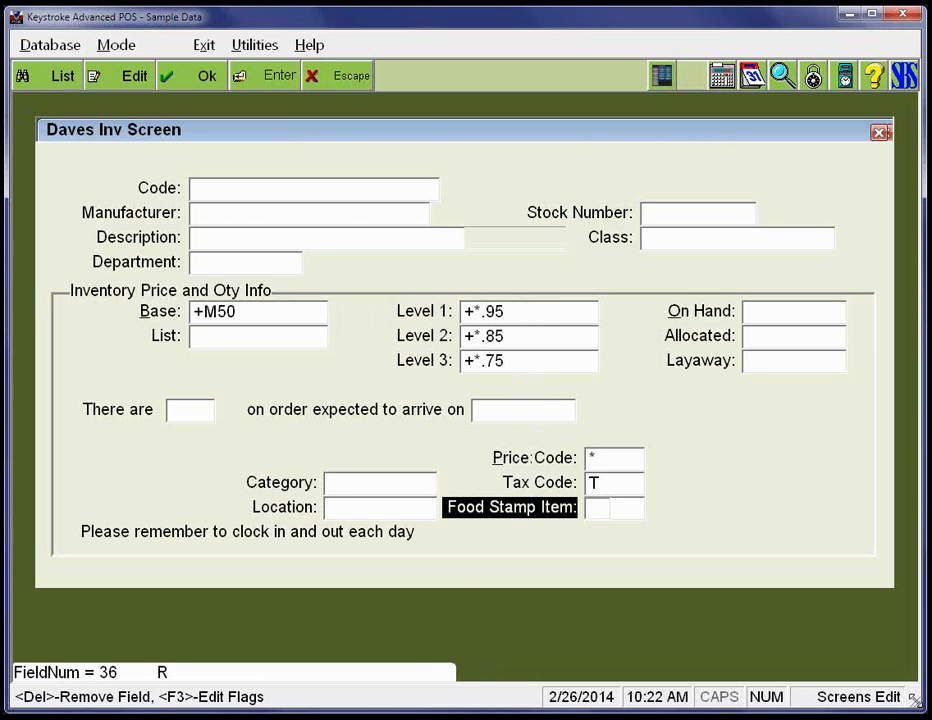
{"action": "key", "text": "Down"}
{"action": "key", "text": "Delete"}
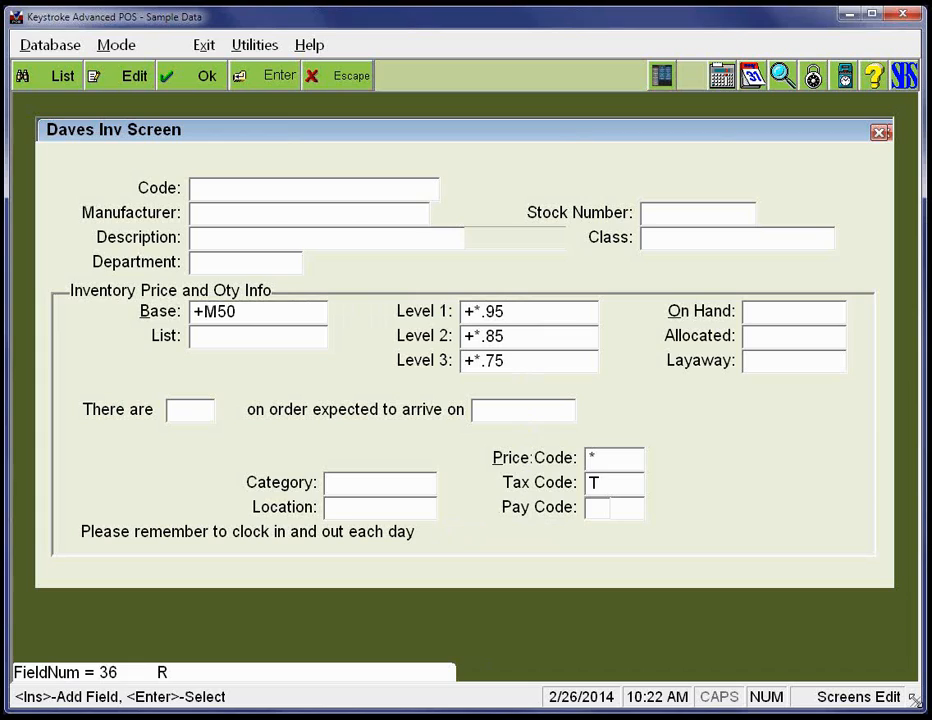
{"action": "key", "text": "Insert"}
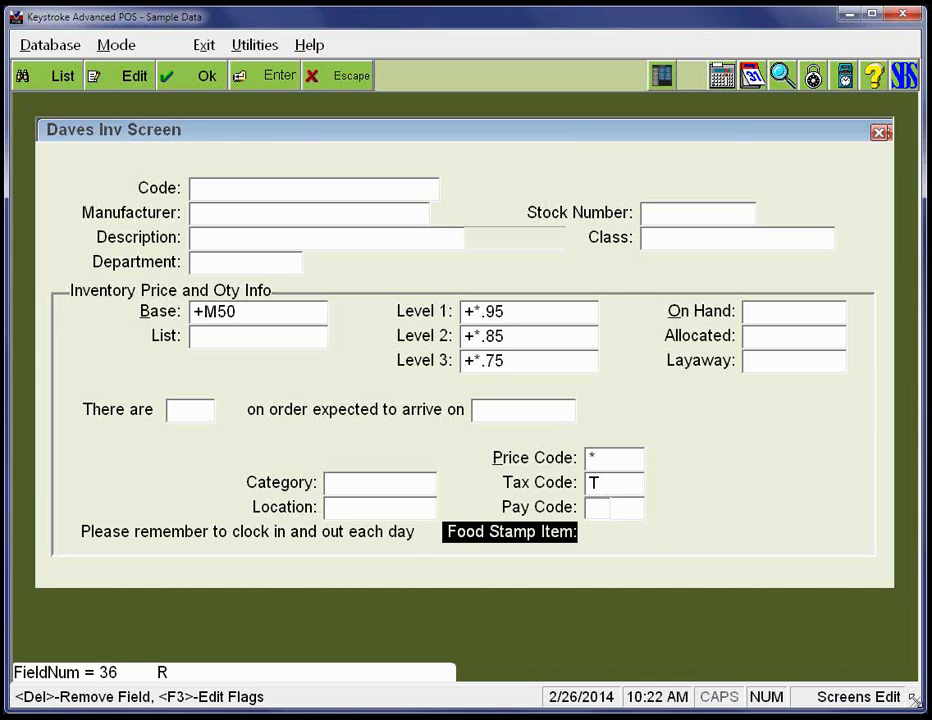
- Inspect the display options behind the Food Stamp Item label's Flags value, leaving them as they are
{"action": "key", "text": "F3"}
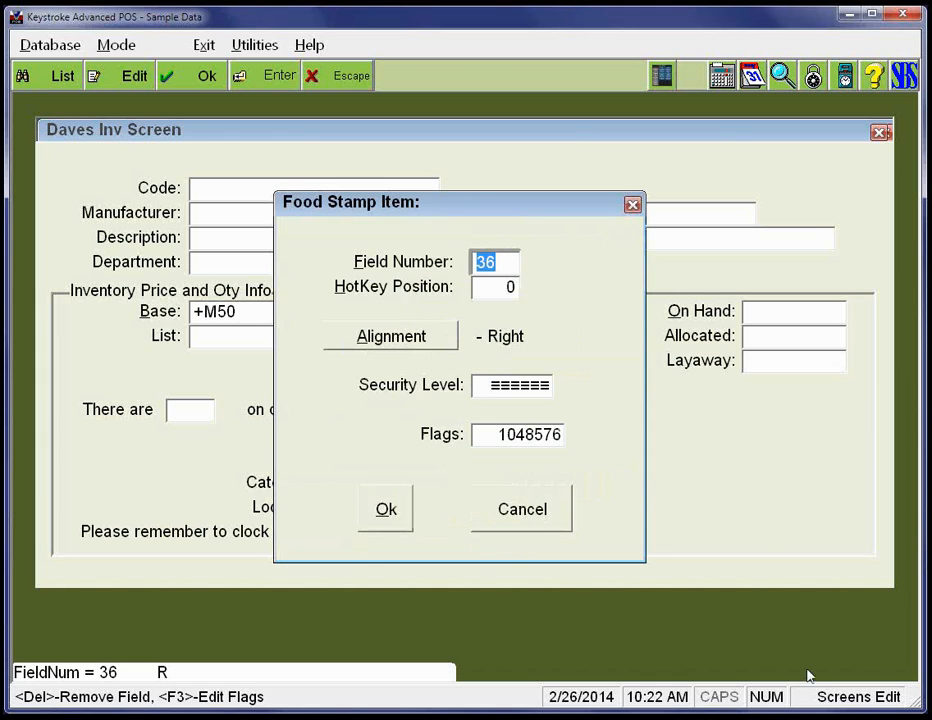
{"action": "double_click", "coordinate": [527, 434]}
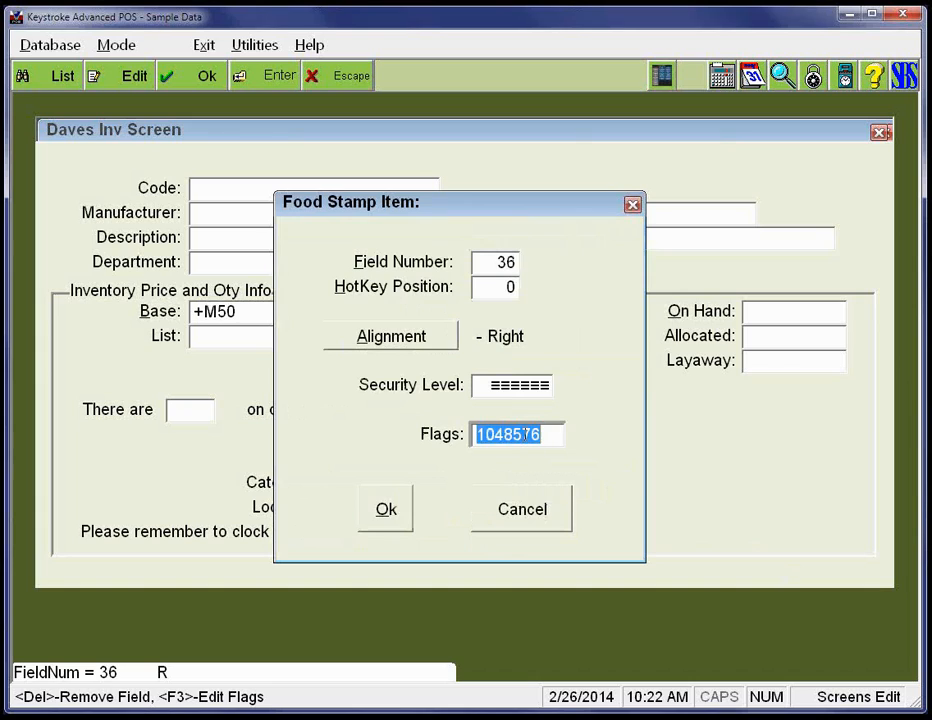
{"action": "key", "text": "F2"}
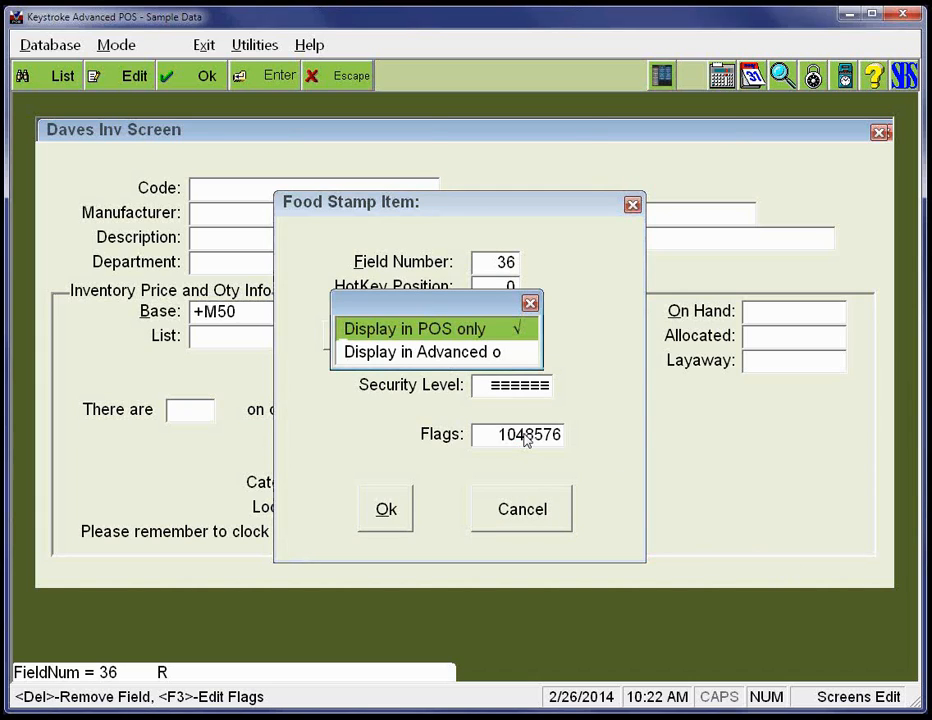
{"action": "key", "text": "Escape"}
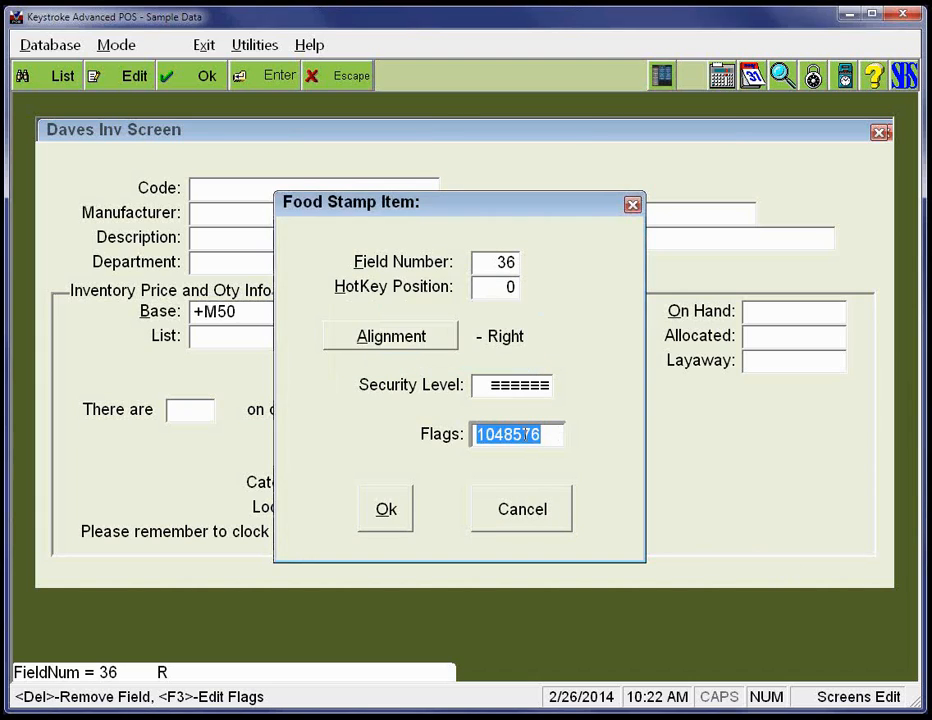
{"action": "key", "text": "Return"}
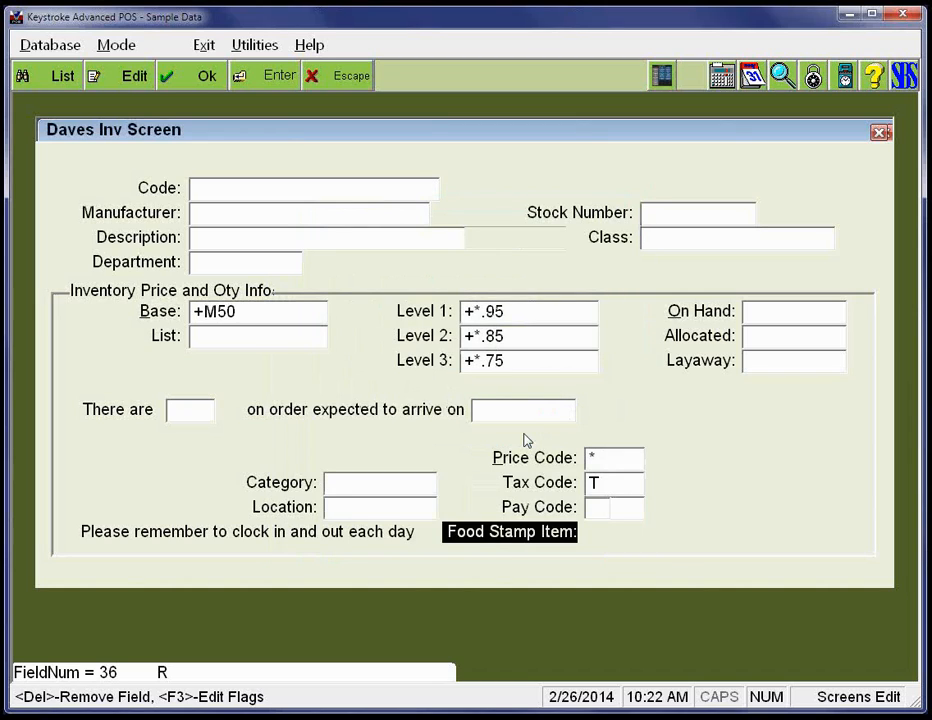
- Return the Food Stamp Item label to its original place overlapping the Pay Code label
{"action": "key", "text": "Delete"}
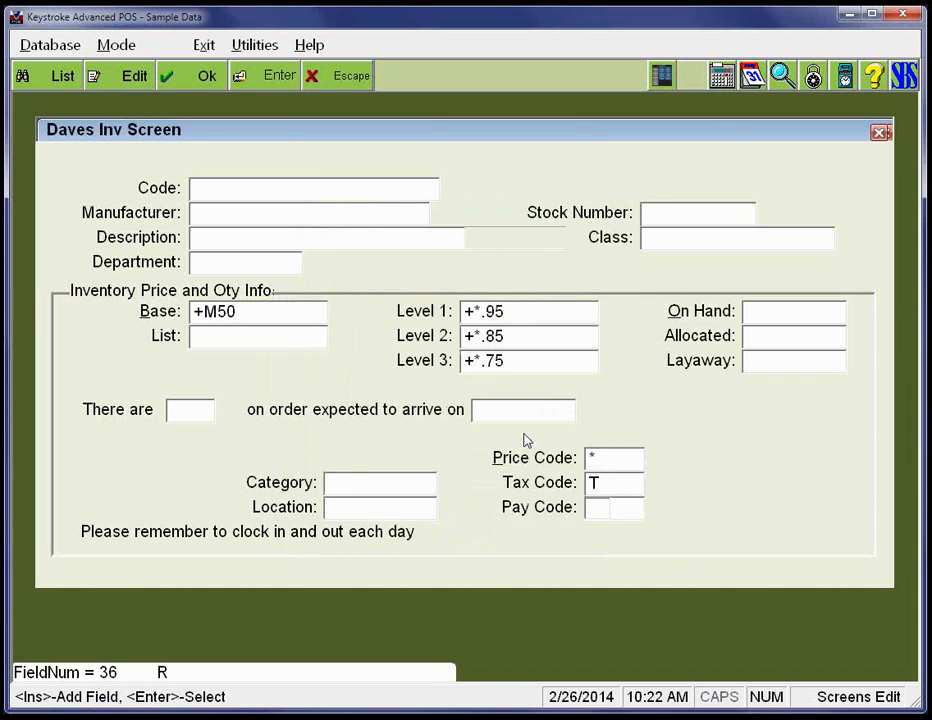
{"action": "key", "text": "Return"}
{"action": "key", "text": "Up"}
{"action": "key", "text": "Down"}
{"action": "key", "text": "Return"}
- Inspect the display options behind the Pay Code label's Flags value without changing them
{"action": "key", "text": "Right"}
{"action": "key", "text": "Right"}
{"action": "key", "text": "Right"}
{"action": "key", "text": "Right"}
{"action": "key", "text": "Up"}
{"action": "key", "text": "F3"}
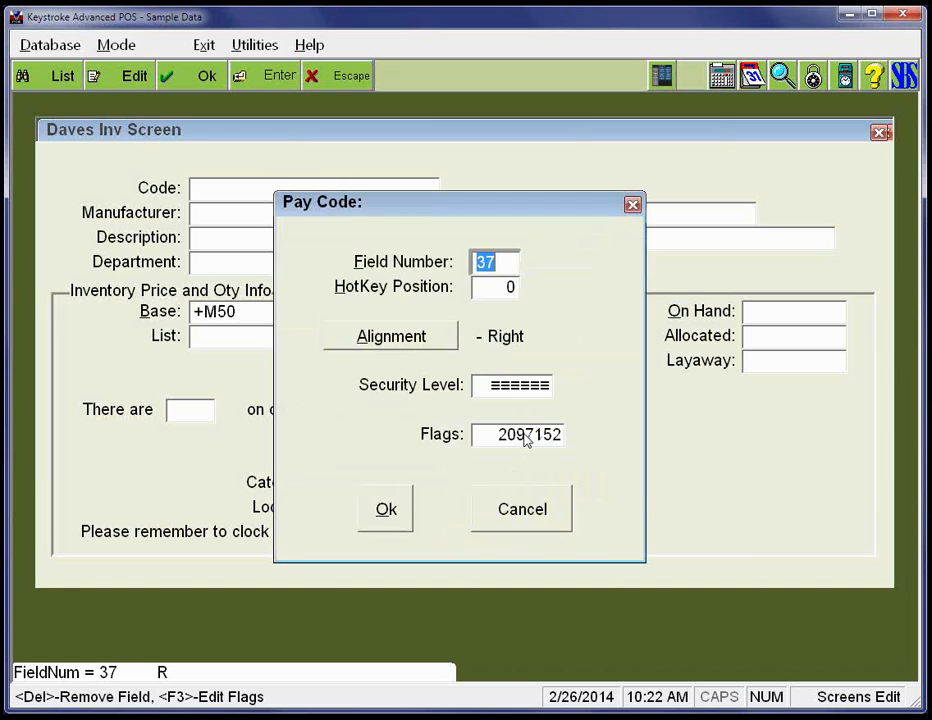
{"action": "left_click", "coordinate": [483, 435]}
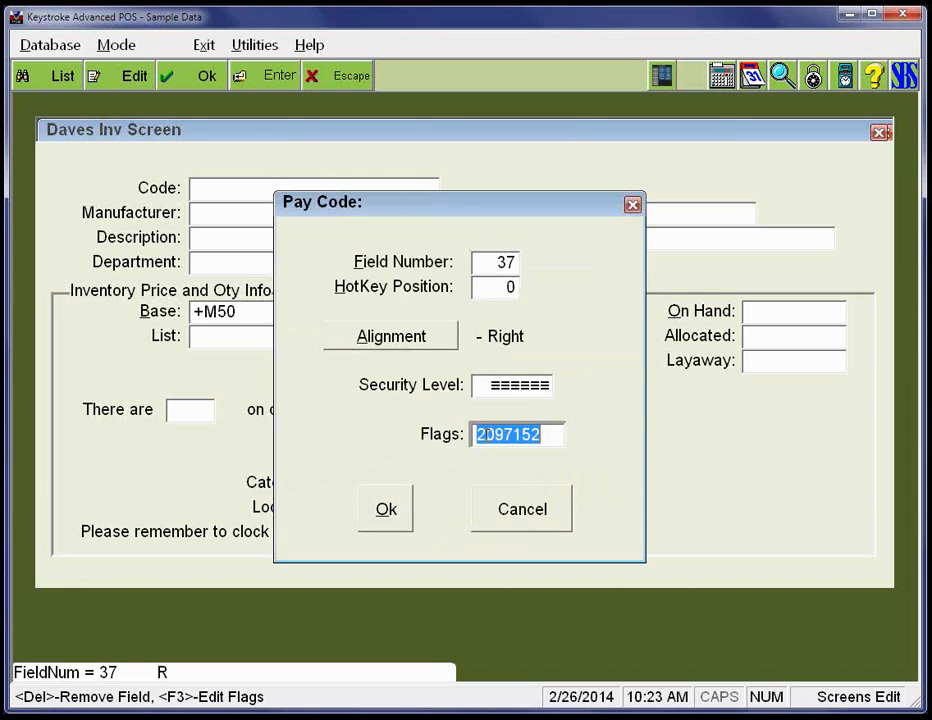
{"action": "key", "text": "F2"}
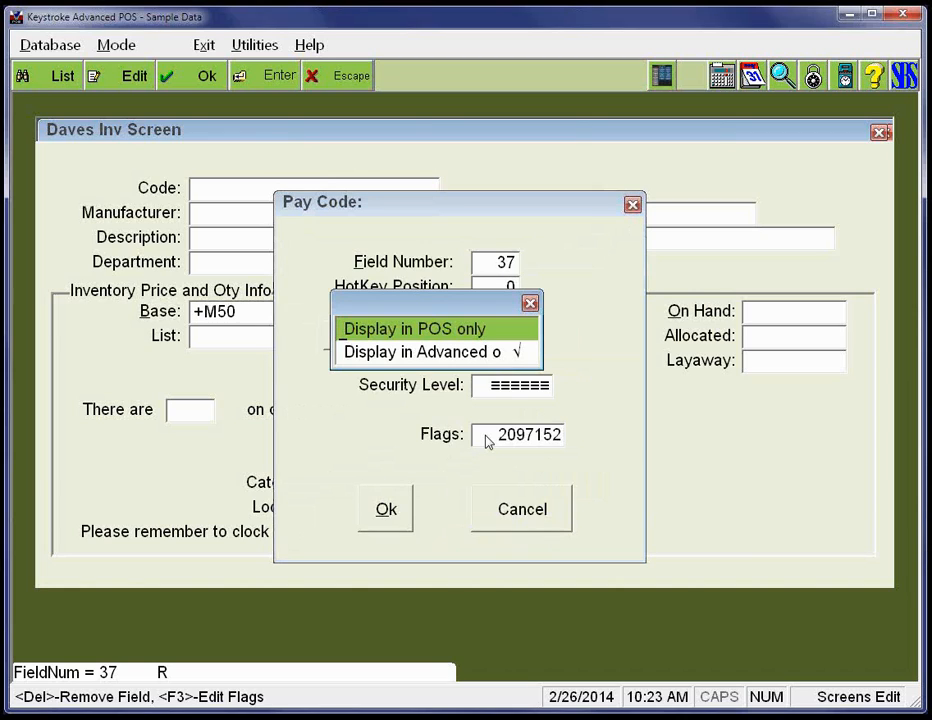
{"action": "key", "text": "Escape"}
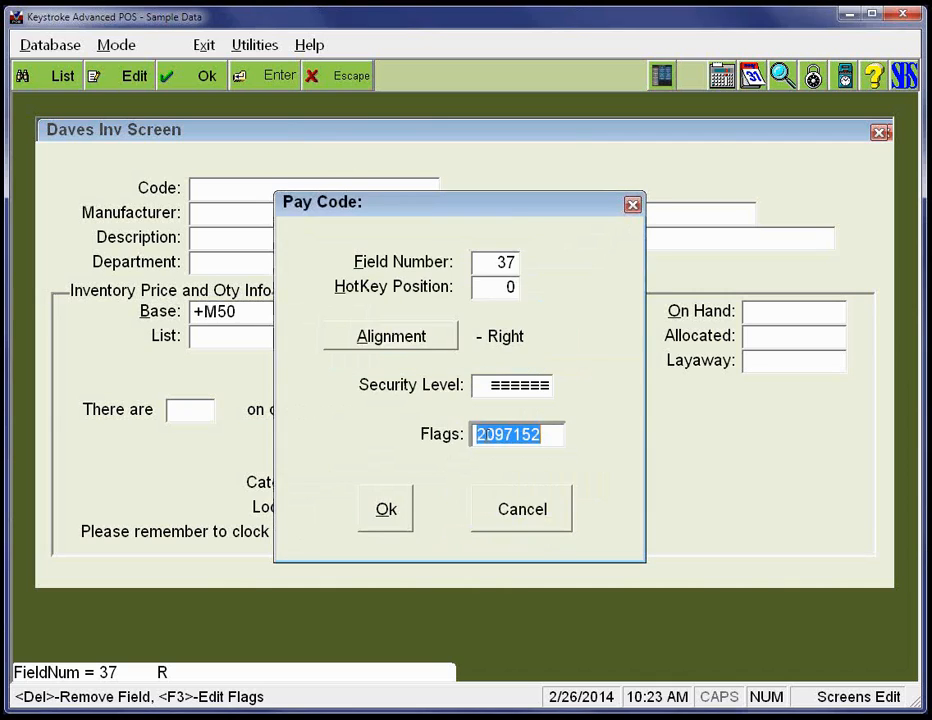
{"action": "key", "text": "Escape"}
- Shift the Pay Code label down a row and put it back in its original place
{"action": "key", "text": "Down"}
{"action": "key", "text": "Up"}
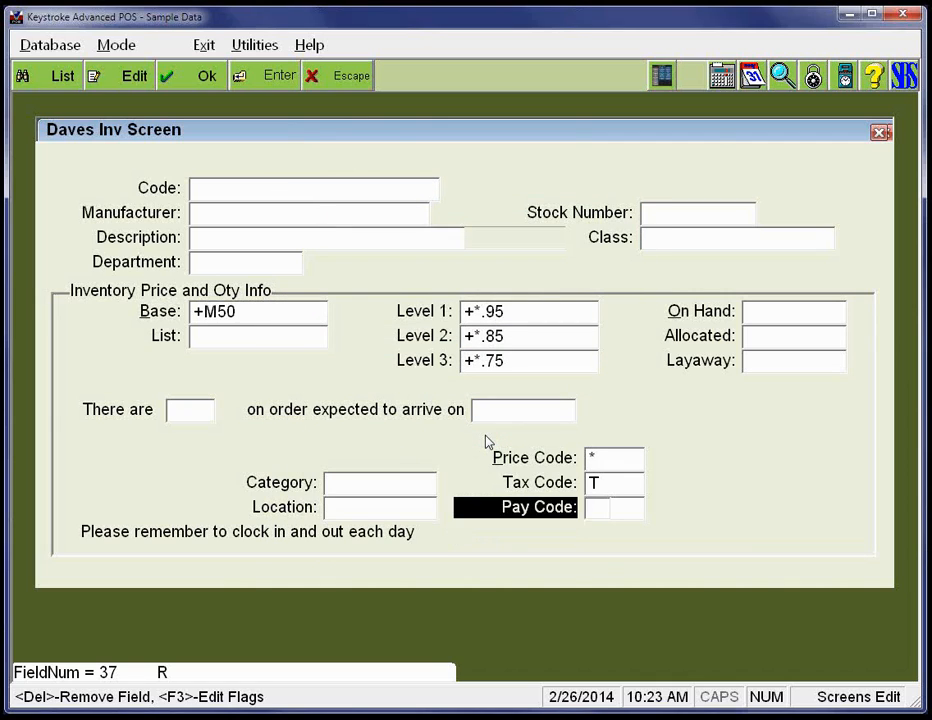
{"action": "key", "text": "Return"}
{"action": "key", "text": "Down"}
{"action": "key", "text": "Up"}
{"action": "key", "text": "Return"}
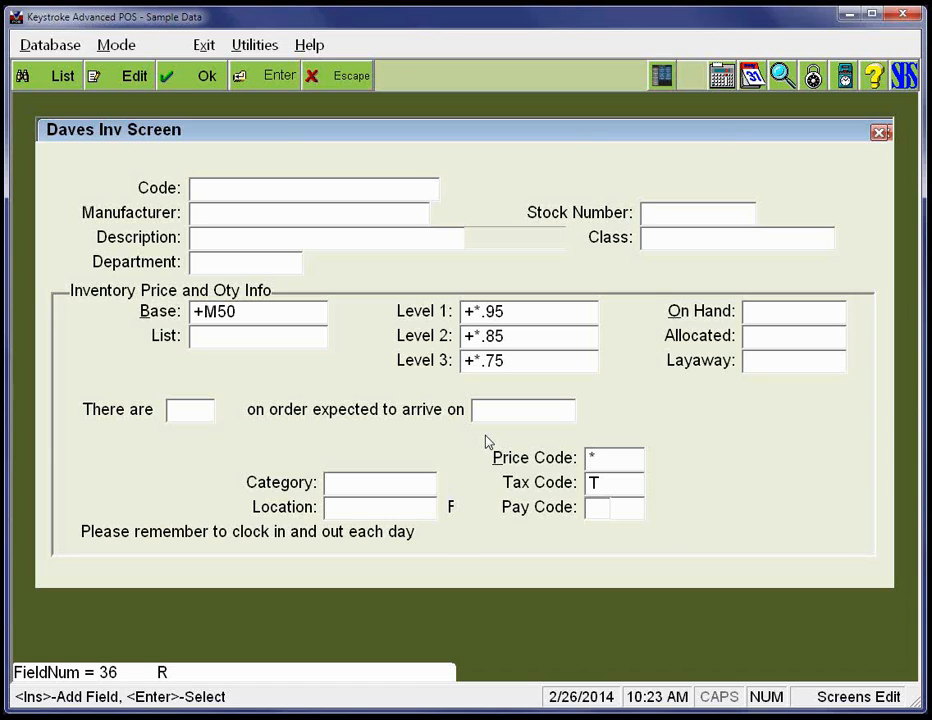
- Open the Edit Mode, Level 07, Screen 1 Inventory Main Screen file DBSIE107.DAT for editing
{"action": "key", "text": "alt+d"}
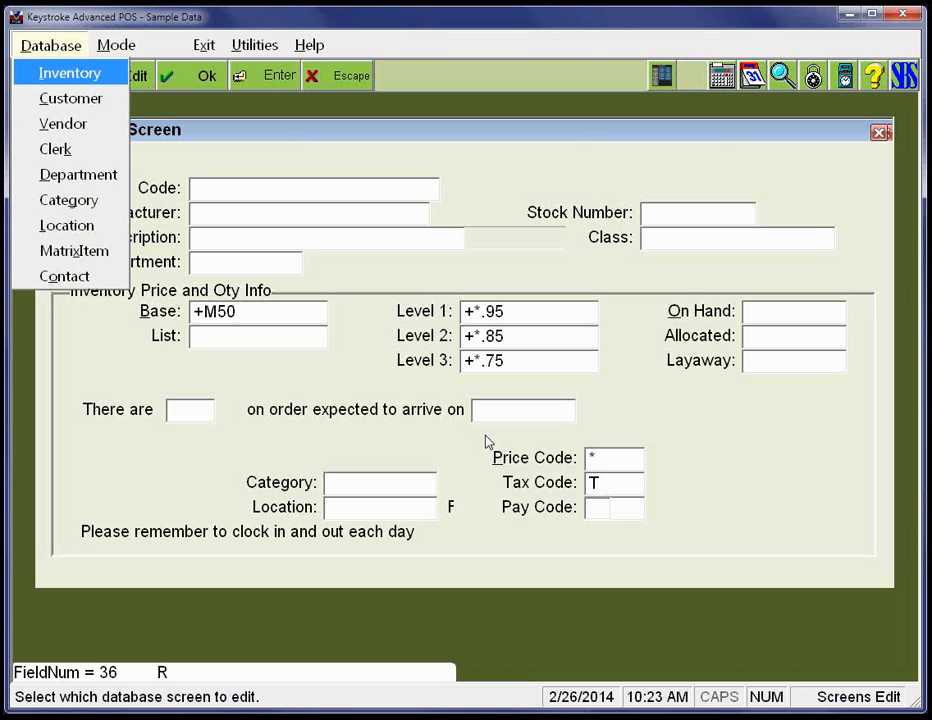
{"action": "key", "text": "Return"}
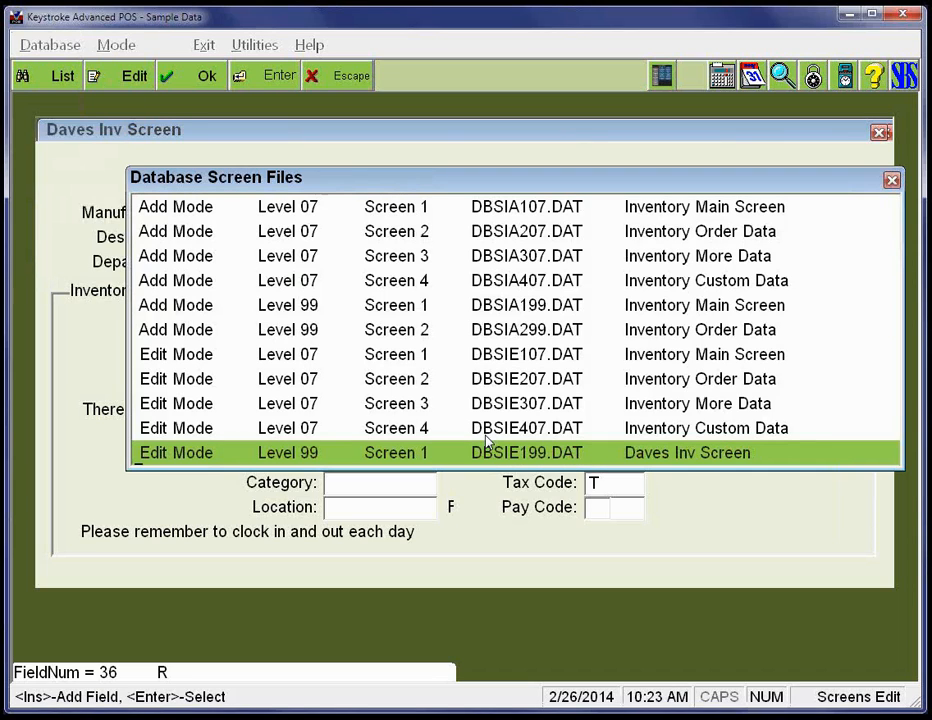
{"action": "key", "text": "Up"}
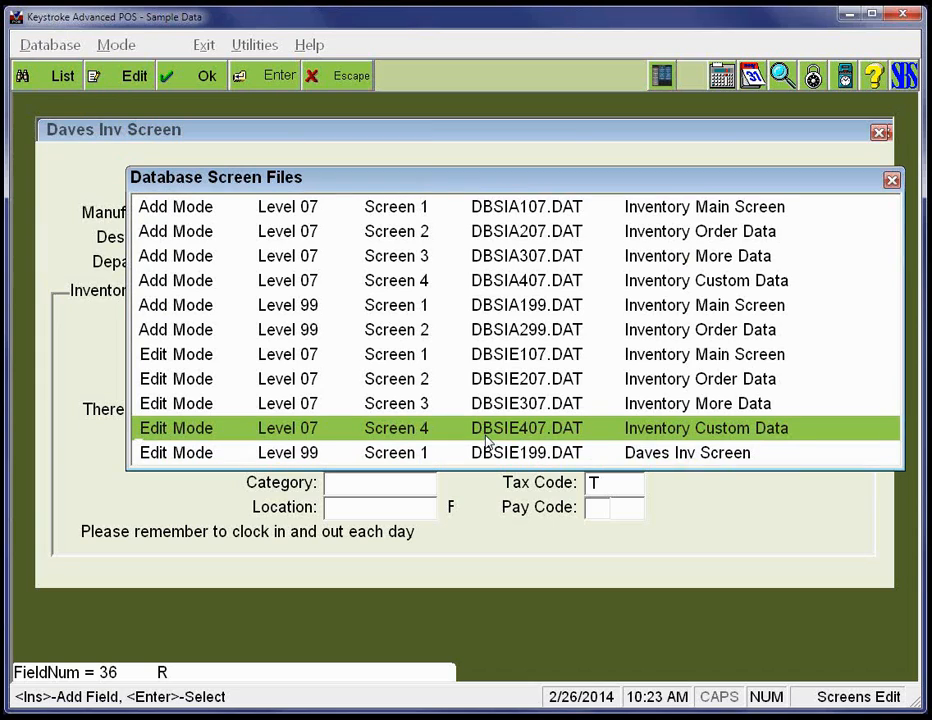
{"action": "key", "text": "Up"}
{"action": "key", "text": "Up"}
{"action": "key", "text": "Up"}
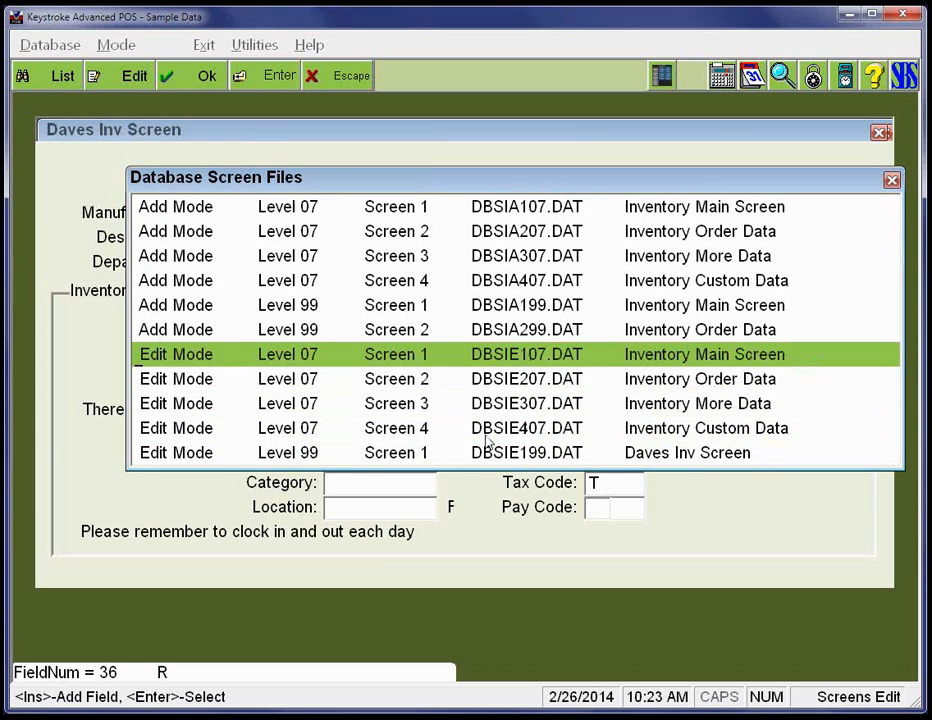
{"action": "key", "text": "Return"}
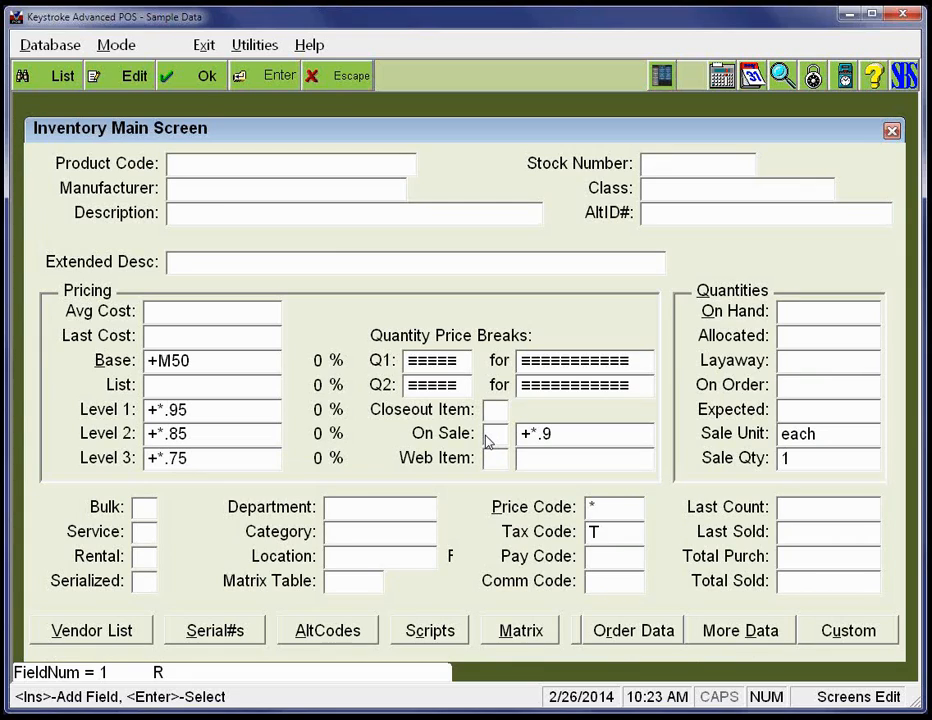
- Examine the field number of the Description entry field and the empty row beneath it
{"action": "key", "text": "Down"}
{"action": "key", "text": "Right"}
{"action": "key", "text": "Right"}
{"action": "key", "text": "Right"}
{"action": "key", "text": "Right"}
{"action": "key", "text": "Right"}
{"action": "key", "text": "Right"}
{"action": "key", "text": "Right"}
{"action": "key", "text": "Right"}
{"action": "key", "text": "Right"}
{"action": "key", "text": "Right"}
{"action": "key", "text": "Down"}
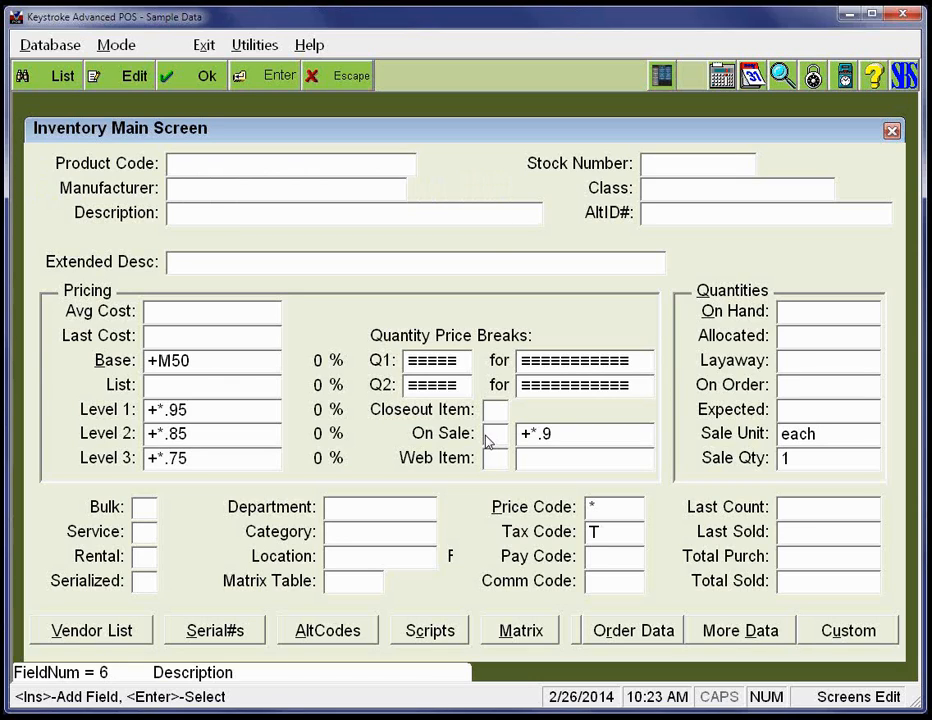
{"action": "key", "text": "Down"}
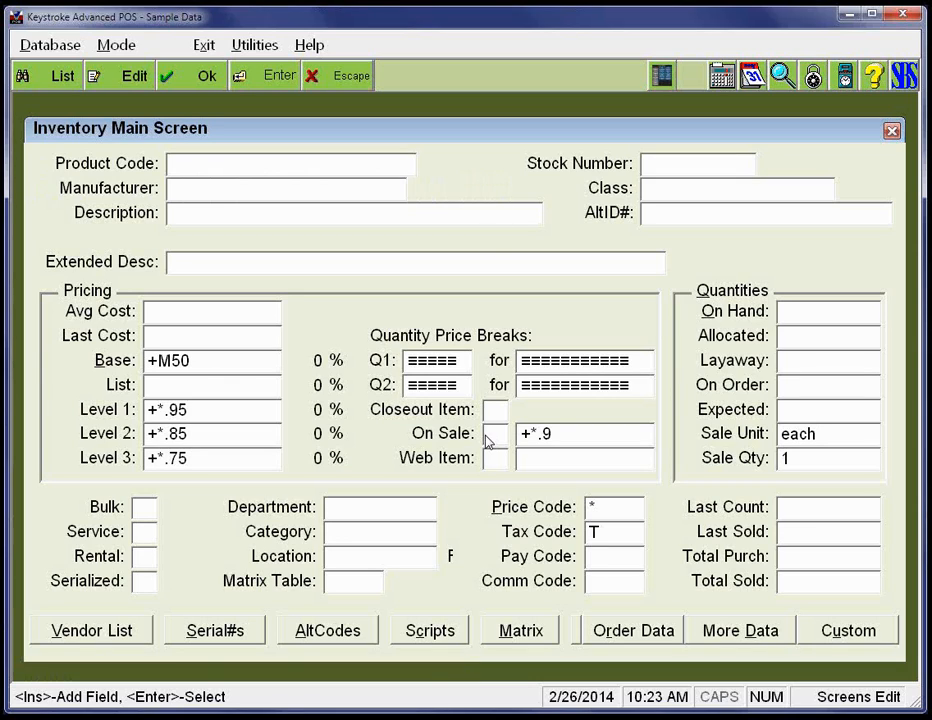
- Try to delete the Serial#s button from the button row, then cancel the deletion and release the button
{"action": "key", "text": "Left"}
{"action": "key", "text": "Left"}
{"action": "key", "text": "Left"}
{"action": "key", "text": "Left"}
{"action": "key", "text": "Left"}
{"action": "key", "text": "Left"}
{"action": "key", "text": "Left"}
{"action": "key", "text": "Left"}
{"action": "key", "text": "Left"}
{"action": "key", "text": "Left"}
{"action": "key", "text": "Left"}
{"action": "key", "text": "Left"}
{"action": "key", "text": "Down"}
{"action": "key", "text": "Down"}
{"action": "key", "text": "Down"}
{"action": "key", "text": "Down"}
{"action": "key", "text": "Down"}
{"action": "key", "text": "Down"}
{"action": "key", "text": "Down"}
{"action": "key", "text": "Down"}
{"action": "key", "text": "Down"}
{"action": "key", "text": "Down"}
{"action": "key", "text": "Down"}
{"action": "key", "text": "Down"}
{"action": "key", "text": "Down"}
{"action": "key", "text": "Down"}
{"action": "key", "text": "Down"}
{"action": "key", "text": "Down"}
{"action": "key", "text": "Return"}
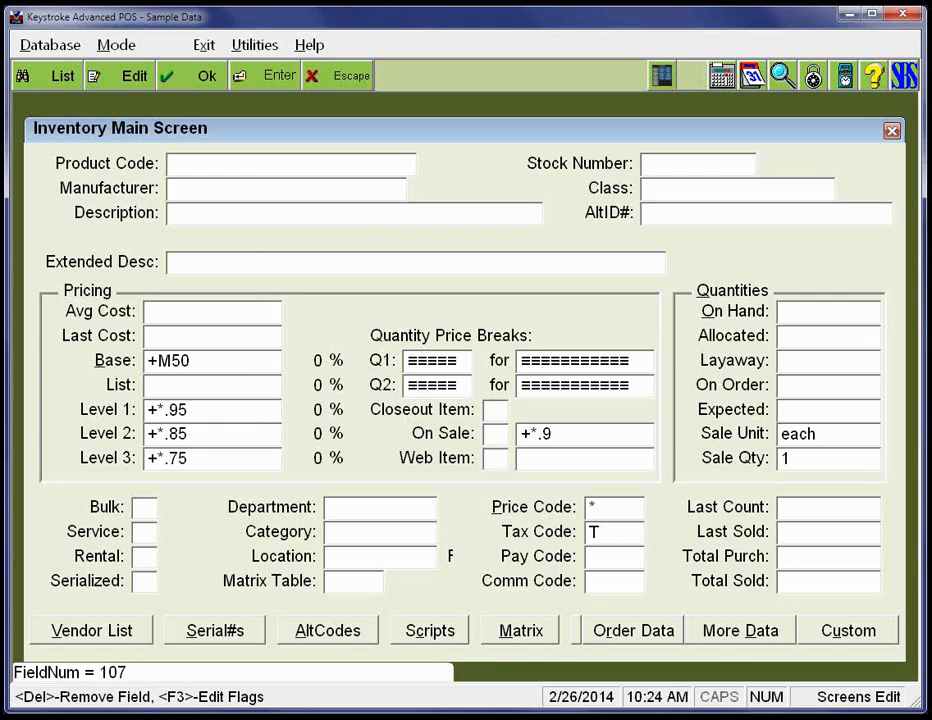
{"action": "key", "text": "Delete"}
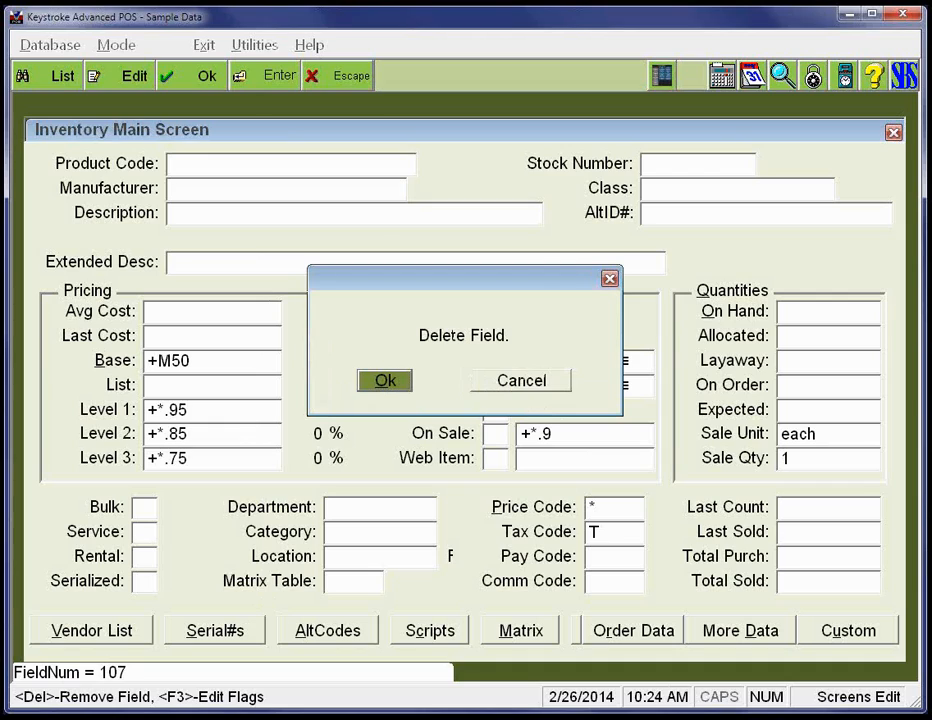
{"action": "key", "text": "Tab"}
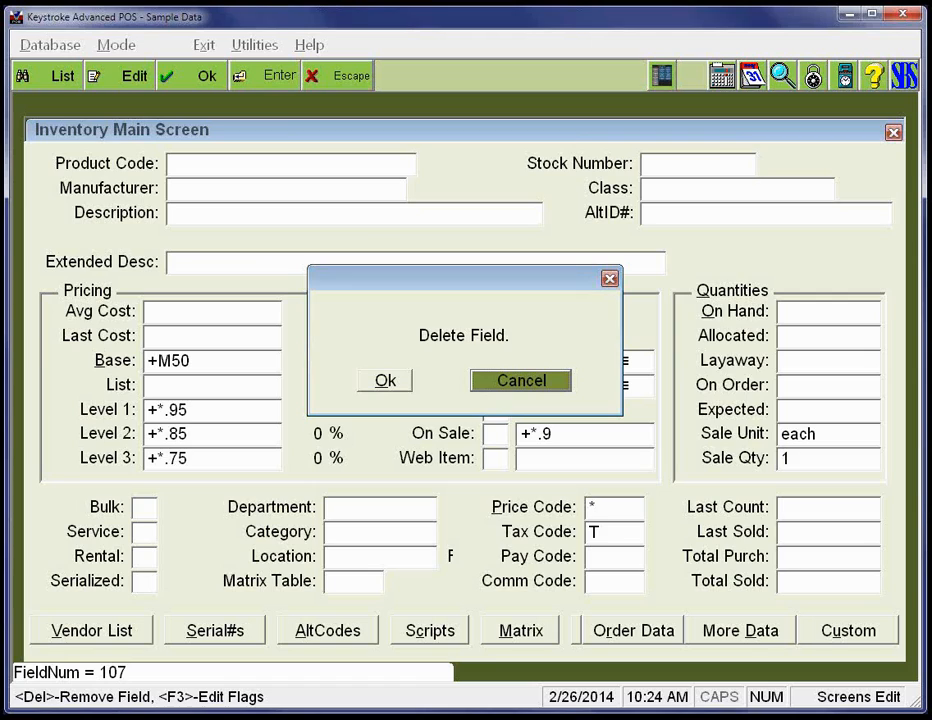
{"action": "key", "text": "Return"}
{"action": "mouse_move", "coordinate": [214, 631]}
{"action": "left_mouse_down"}
{"action": "mouse_move", "coordinate": [214, 655]}
{"action": "mouse_move", "coordinate": [214, 629]}
{"action": "left_mouse_up"}
{"action": "key", "text": "Return"}
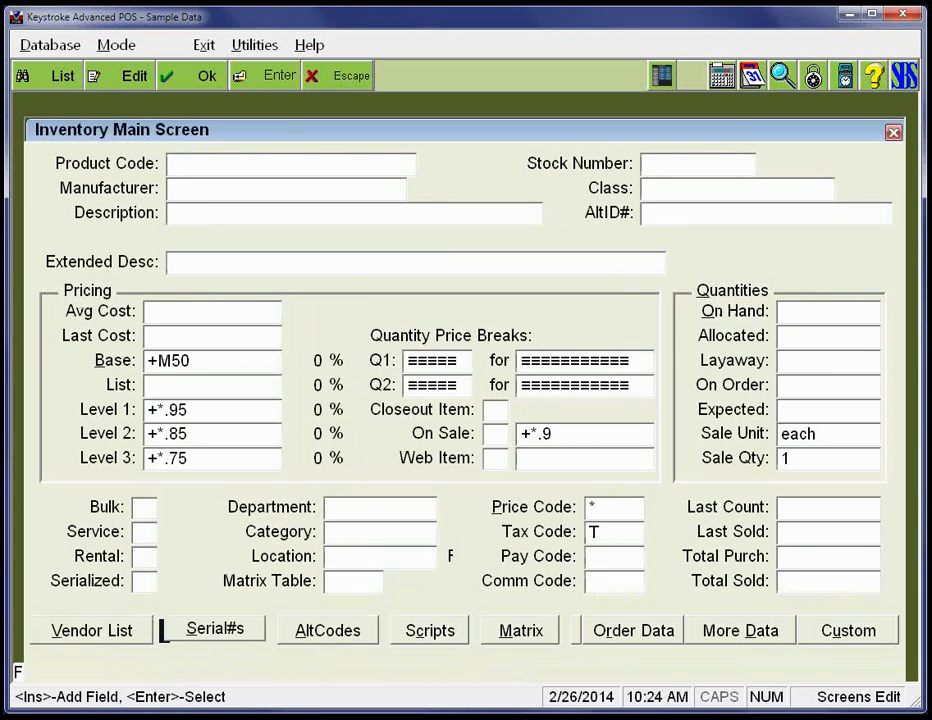
- Delete the Custom button from the end of the Inventory Main Screen's button row
{"action": "key", "text": "Right"}
{"action": "key", "text": "Right"}
{"action": "key", "text": "Right"}
{"action": "key", "text": "Right"}
{"action": "key", "text": "Right"}
{"action": "key", "text": "Right"}
{"action": "key", "text": "Right"}
{"action": "key", "text": "Right"}
{"action": "key", "text": "Right"}
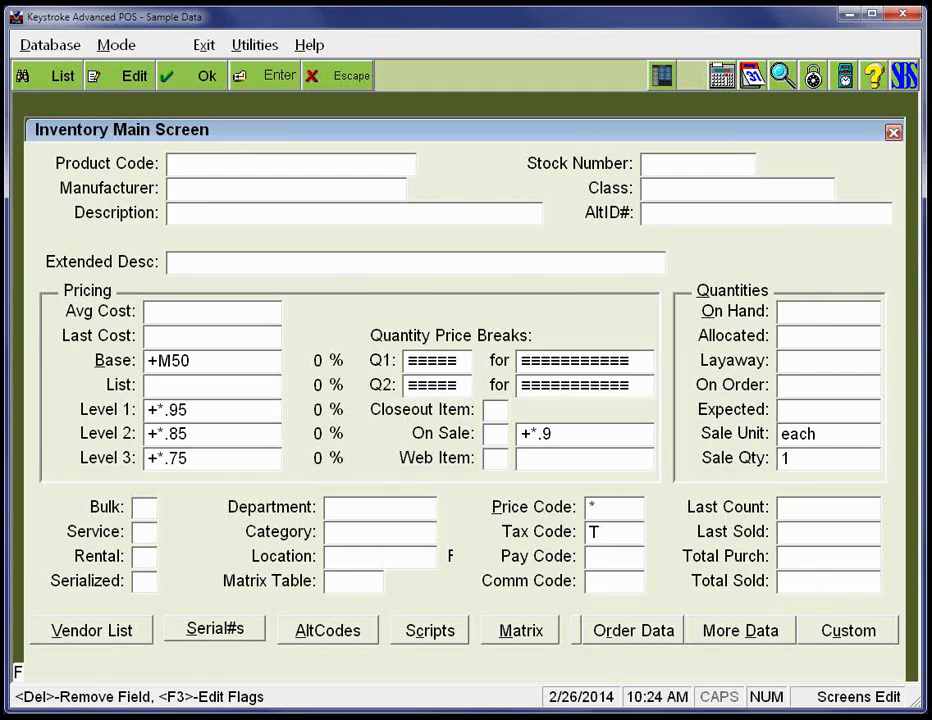
{"action": "key", "text": "Delete"}
{"action": "key", "text": "Return"}
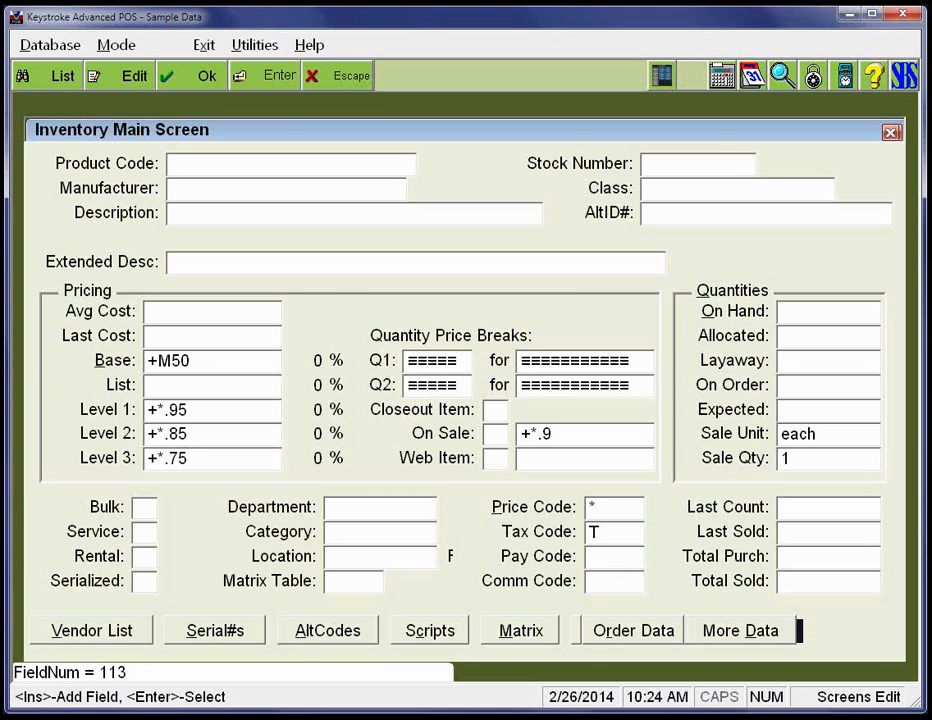
{"action": "left_click", "coordinate": [877, 606]}
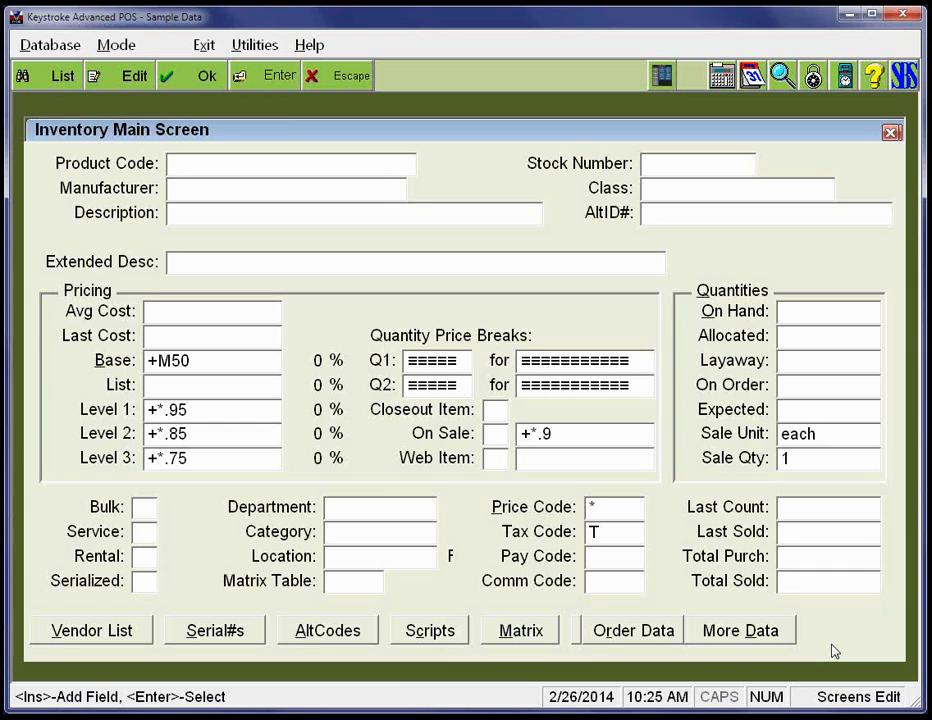
- Open the Add Mode, Level 99, Screen 1 Customer Main Screen file DBSCA199.DAT, saving the inventory layout over DBSIE107.DAT
{"action": "key", "text": "alt"}
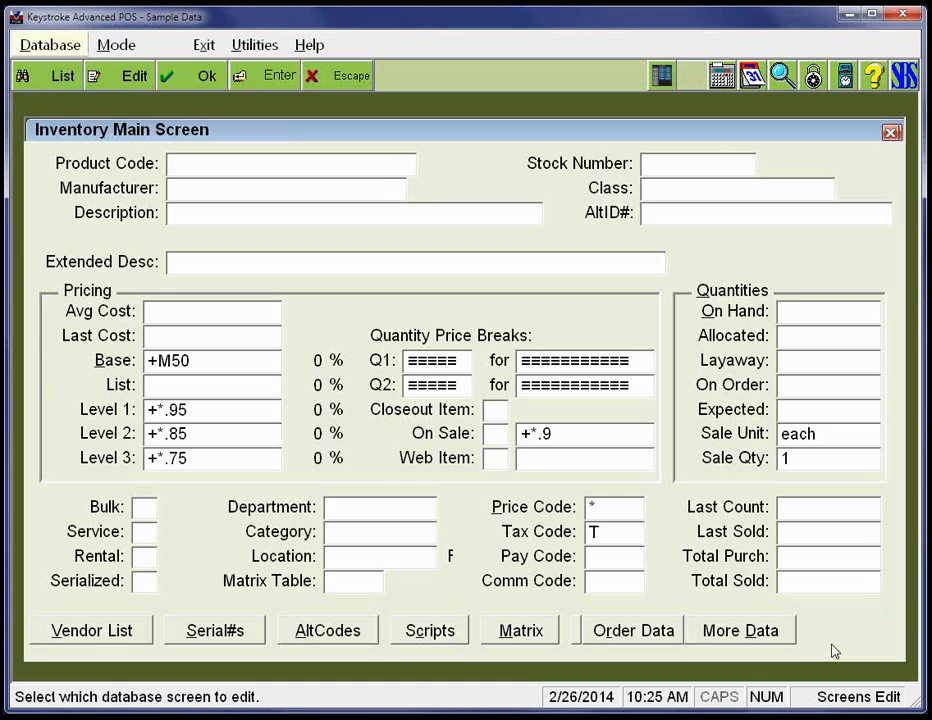
{"action": "key", "text": "d"}
{"action": "key", "text": "Down"}
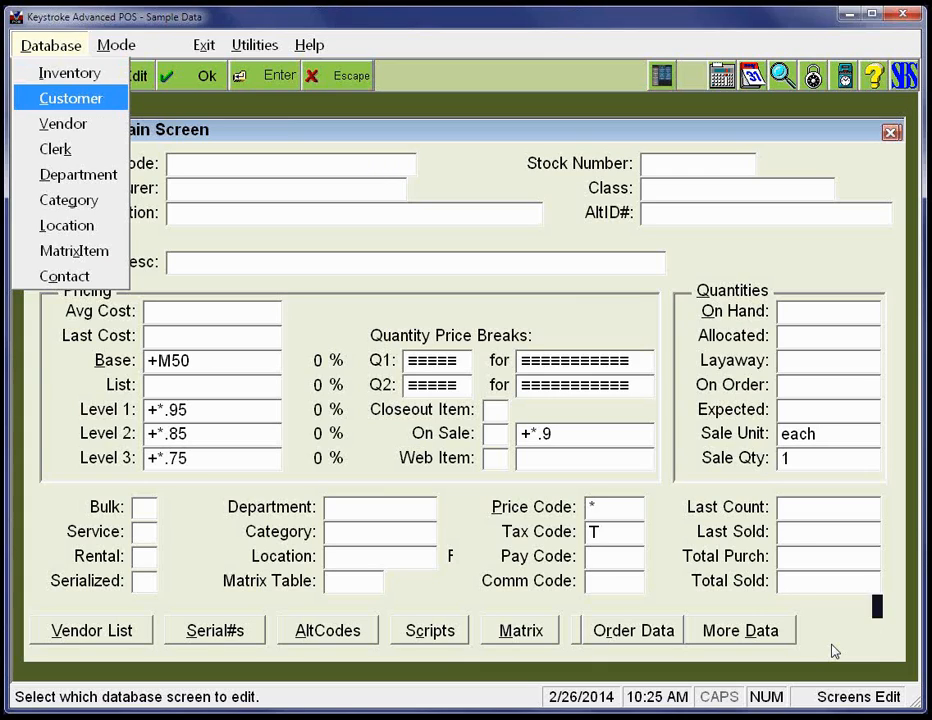
{"action": "key", "text": "Return"}
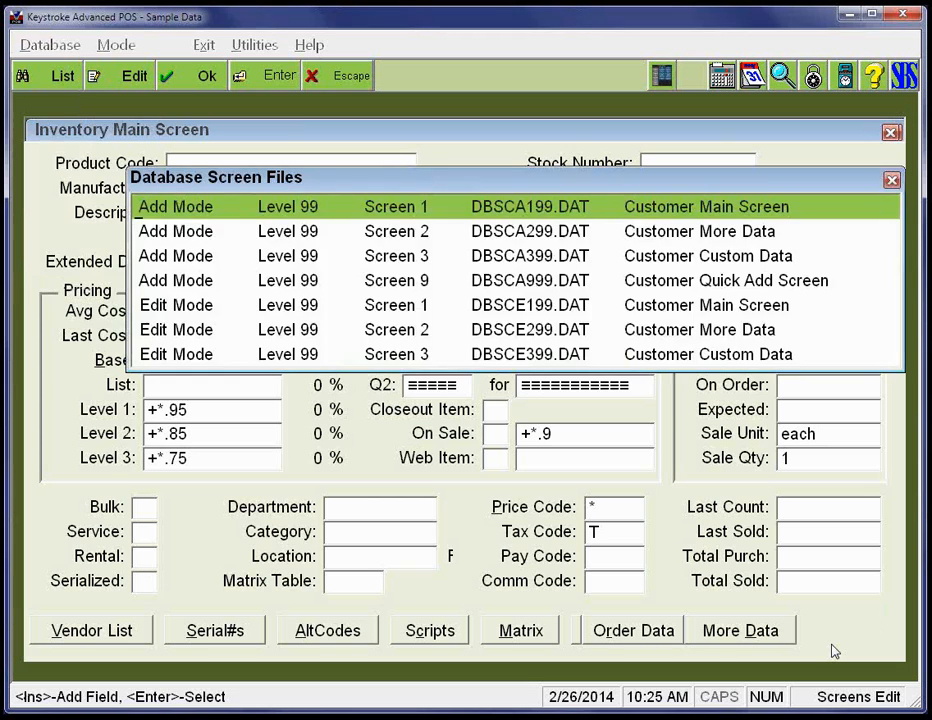
{"action": "key", "text": "Return"}
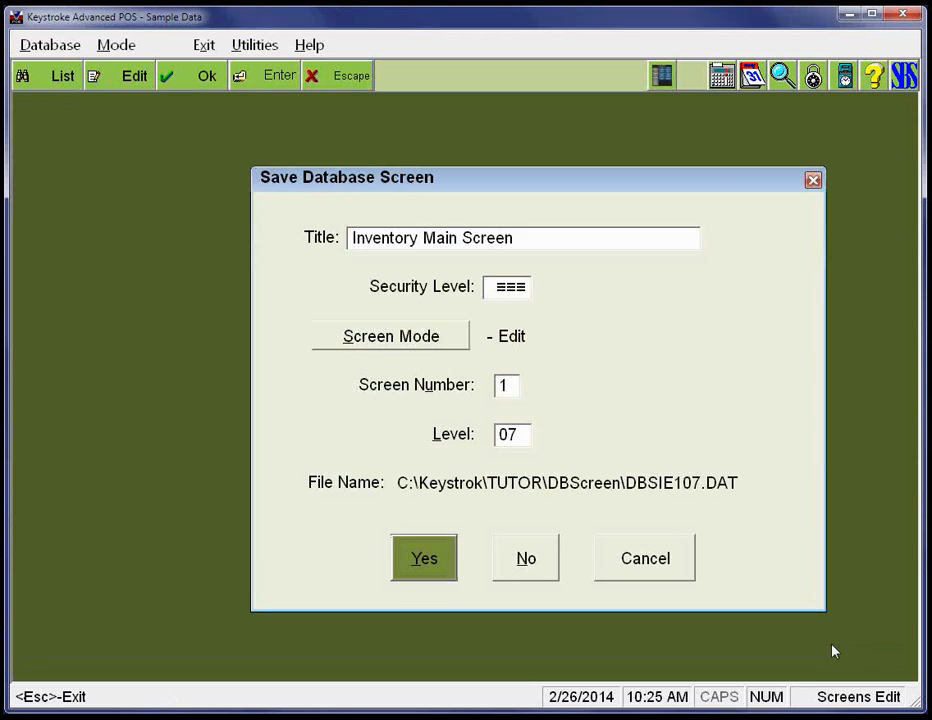
{"action": "key", "text": "Return"}
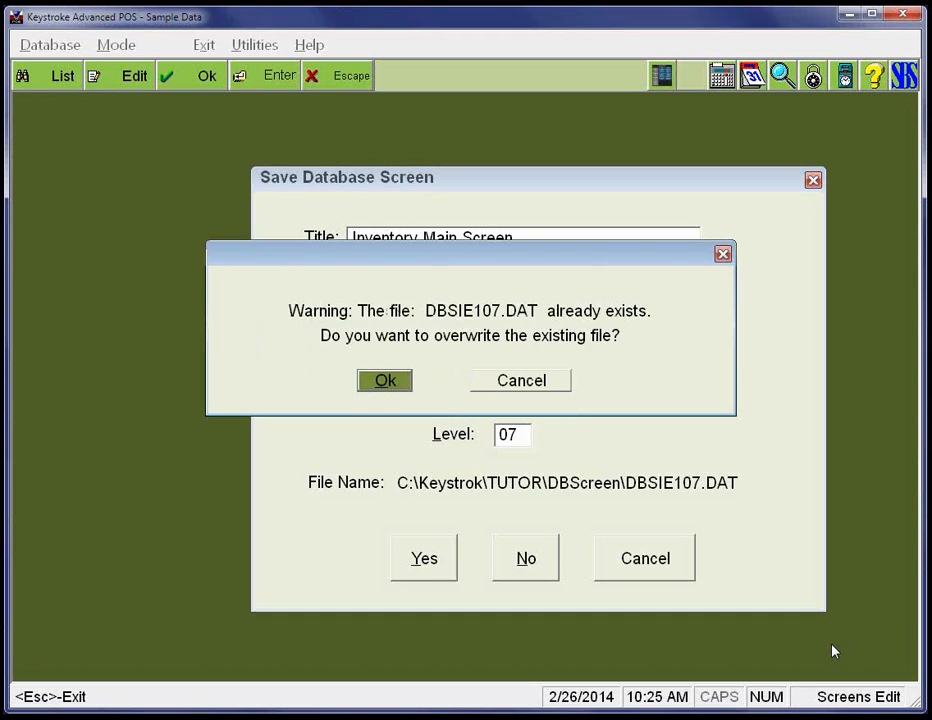
{"action": "key", "text": "Return"}
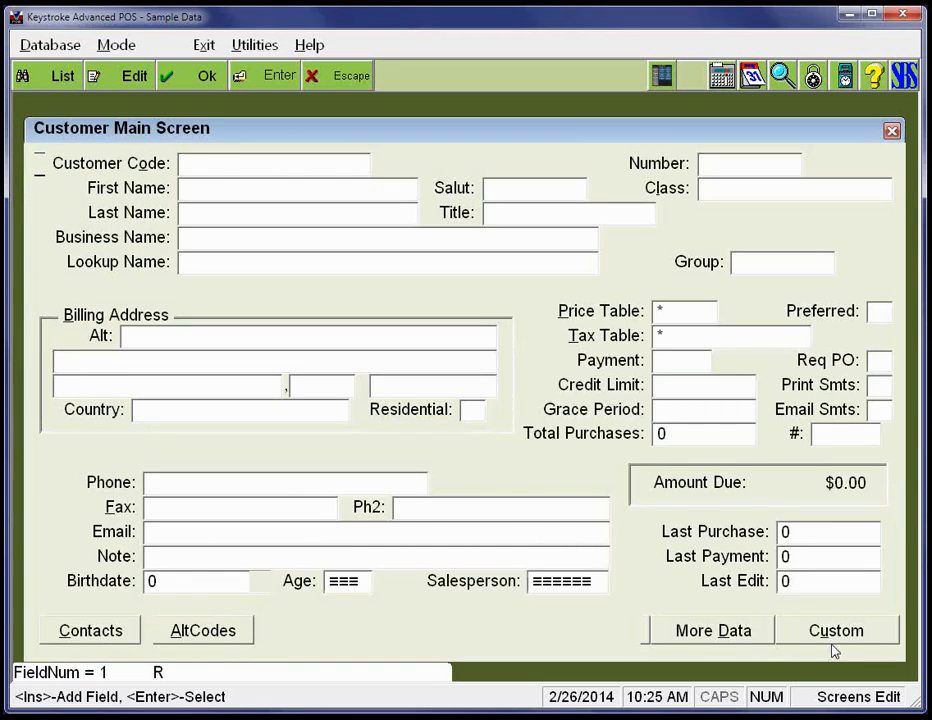
- Delete the Birthdate label and its entry field from the Customer Main Screen
{"action": "key", "text": "Down"}
{"action": "key", "text": "Down"}
{"action": "key", "text": "Down"}
{"action": "key", "text": "Down"}
{"action": "key", "text": "Down"}
{"action": "key", "text": "Down"}
{"action": "key", "text": "Down"}
{"action": "key", "text": "Down"}
{"action": "key", "text": "Down"}
{"action": "key", "text": "Down"}
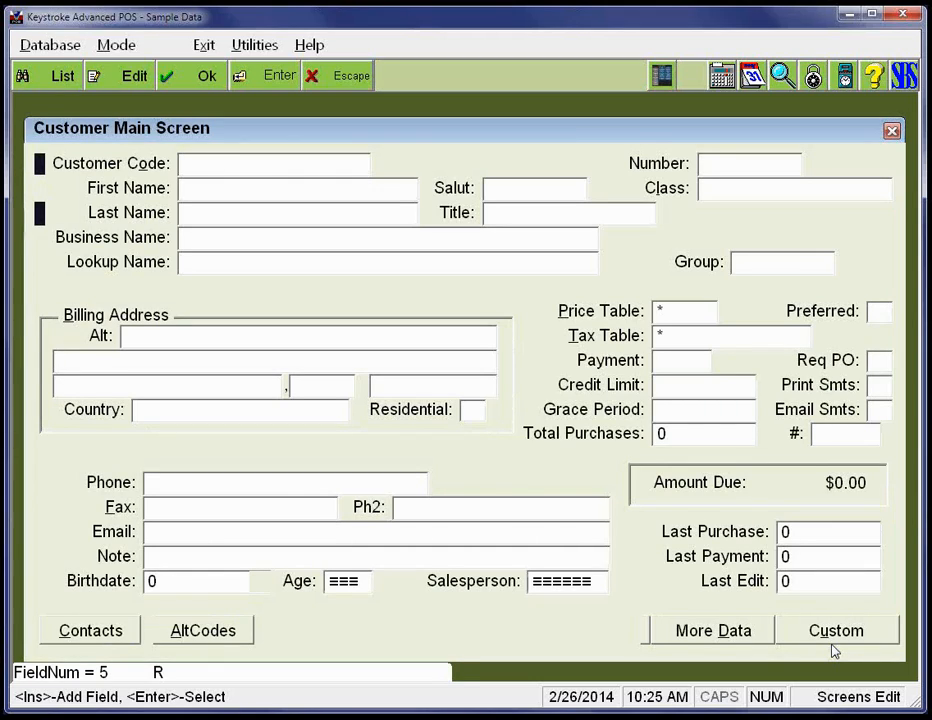
{"action": "key", "text": "Down"}
{"action": "key", "text": "Down"}
{"action": "key", "text": "Down"}
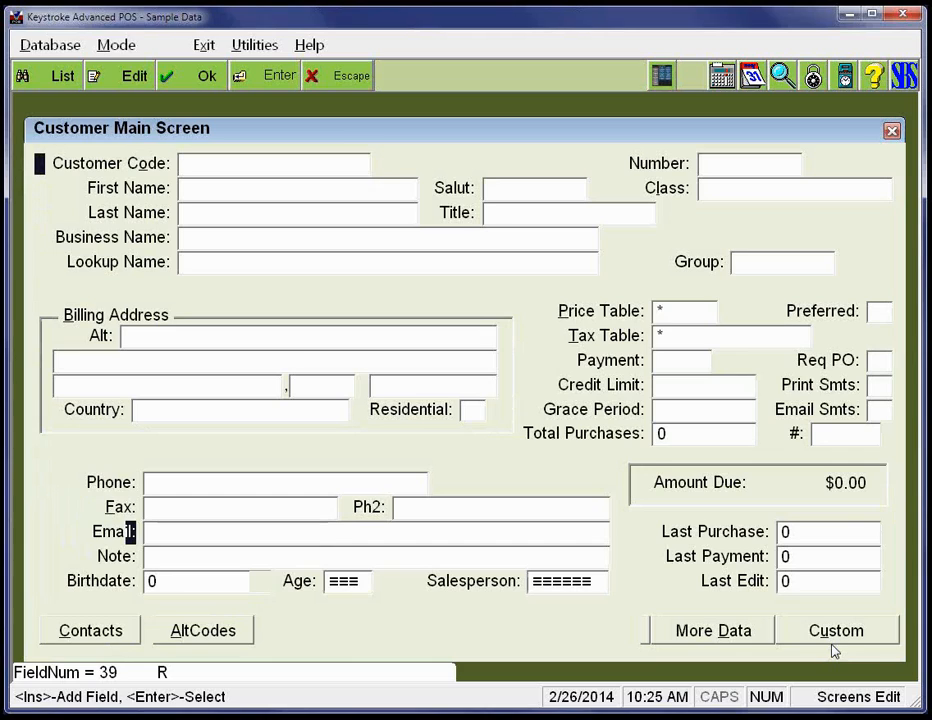
{"action": "key", "text": "Return"}
{"action": "key", "text": "Delete"}
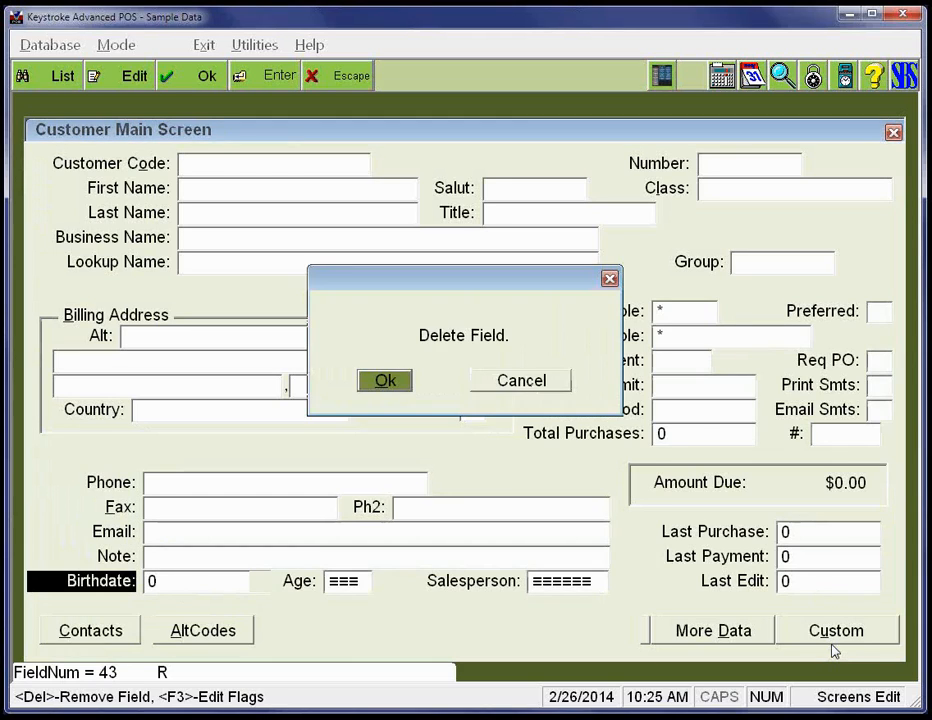
{"action": "key", "text": "Return"}
{"action": "key", "text": "Return"}
{"action": "key", "text": "Delete"}
{"action": "key", "text": "Return"}
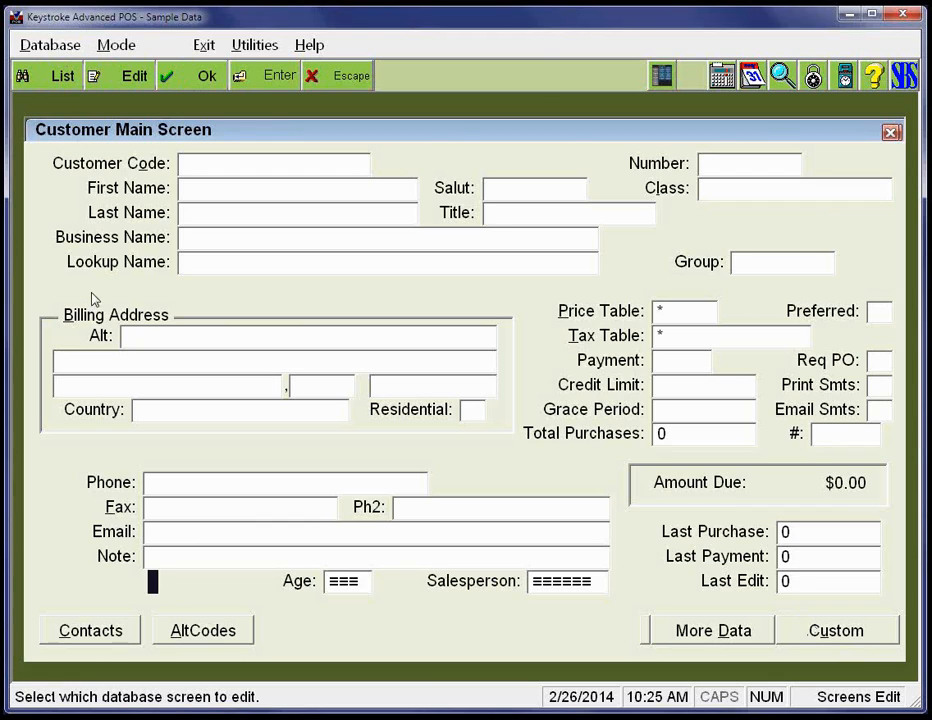
- Examine the Customer Code entry field's definition and its list of assignable database fields, then cancel and release the field
{"action": "key", "text": "Up"}
{"action": "key", "text": "Up"}
{"action": "key", "text": "Up"}
{"action": "key", "text": "Up"}
{"action": "key", "text": "Up"}
{"action": "key", "text": "Up"}
{"action": "key", "text": "Up"}
{"action": "key", "text": "Up"}
{"action": "key", "text": "Up"}
{"action": "key", "text": "Up"}
{"action": "key", "text": "Up"}
{"action": "key", "text": "Up"}
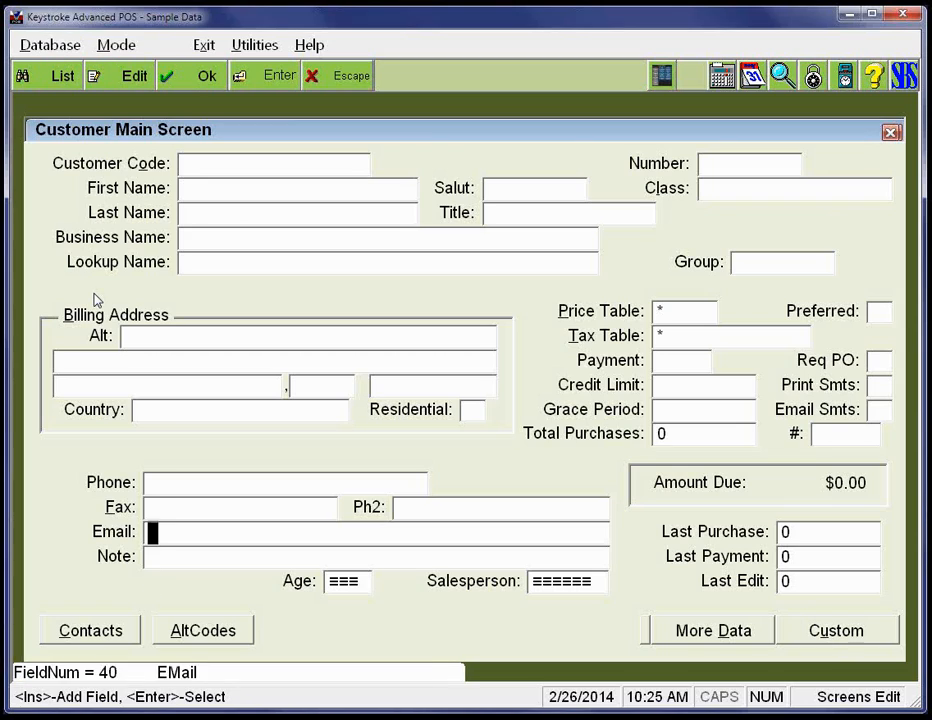
{"action": "key", "text": "Up"}
{"action": "key", "text": "Up"}
{"action": "key", "text": "Up"}
{"action": "key", "text": "Up"}
{"action": "key", "text": "Up"}
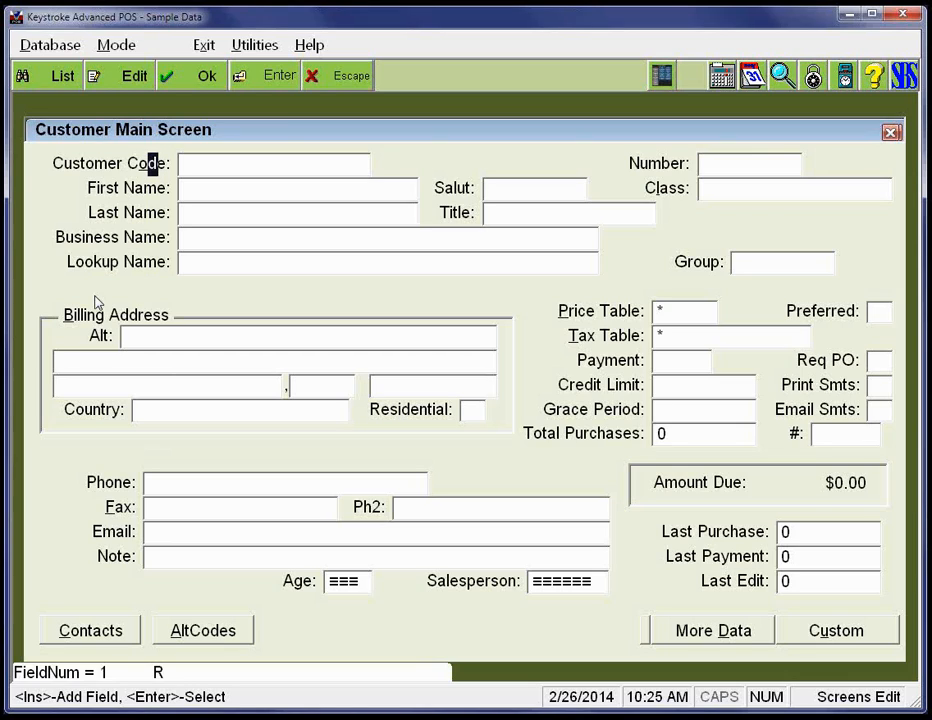
{"action": "key", "text": "Return"}
{"action": "key", "text": "Escape"}
{"action": "key", "text": "Right"}
{"action": "key", "text": "Right"}
{"action": "key", "text": "Right"}
{"action": "key", "text": "Right"}
{"action": "key", "text": "Right"}
{"action": "key", "text": "Right"}
{"action": "key", "text": "Right"}
{"action": "key", "text": "Right"}
{"action": "key", "text": "Right"}
{"action": "key", "text": "Right"}
{"action": "key", "text": "Right"}
{"action": "key", "text": "Right"}
{"action": "key", "text": "Right"}
{"action": "key", "text": "Right"}
{"action": "key", "text": "Right"}
{"action": "key", "text": "Return"}
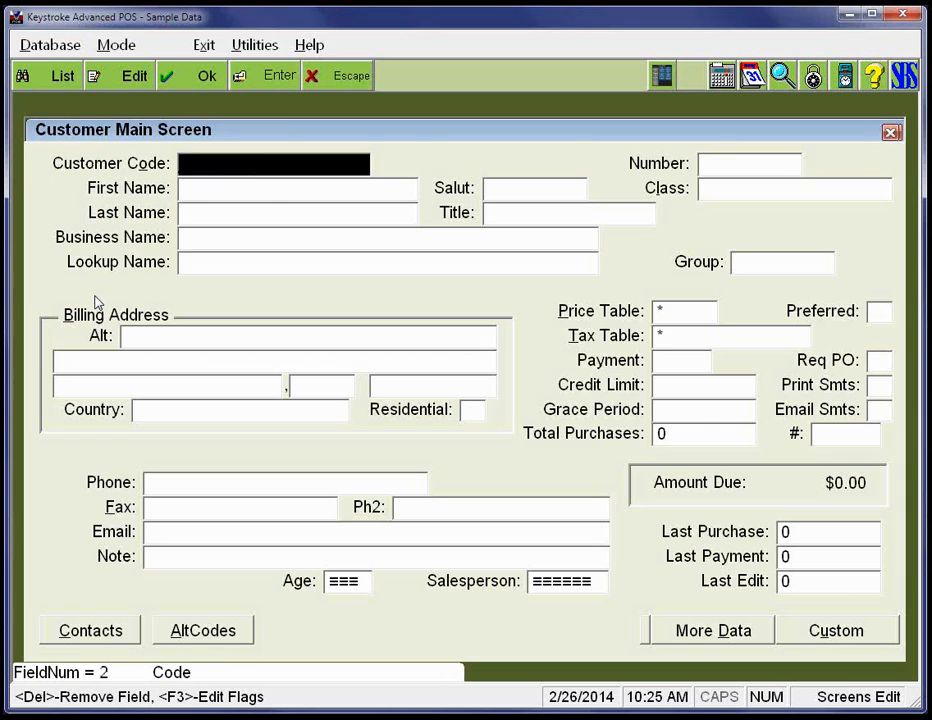
{"action": "key", "text": "Return"}
{"action": "key", "text": "shift+Tab"}
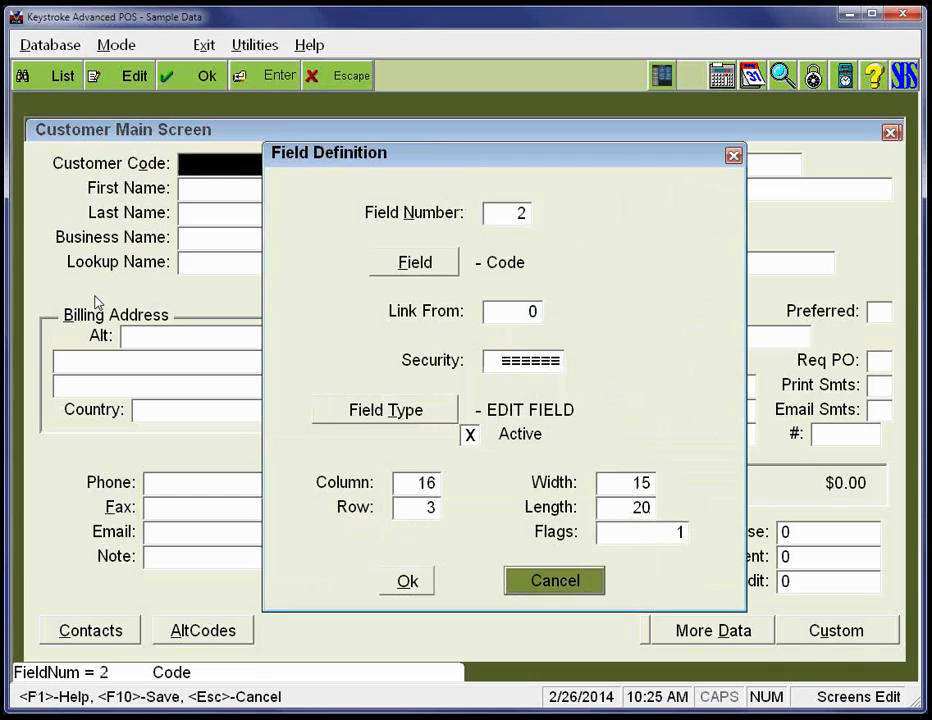
{"action": "key", "text": "shift+Tab"}
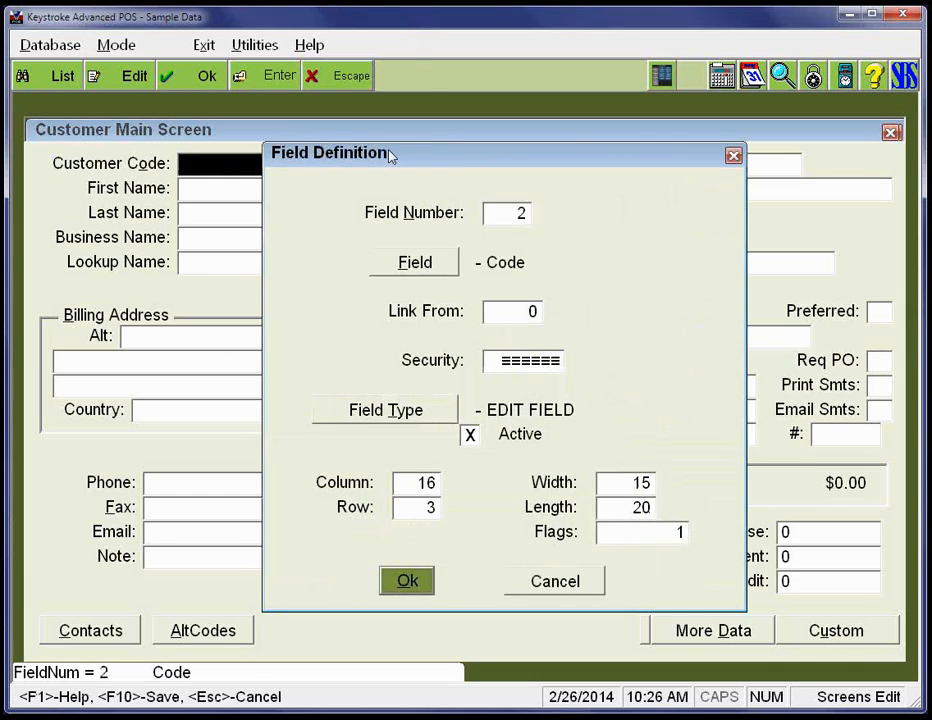
{"action": "left_click", "coordinate": [390, 268]}
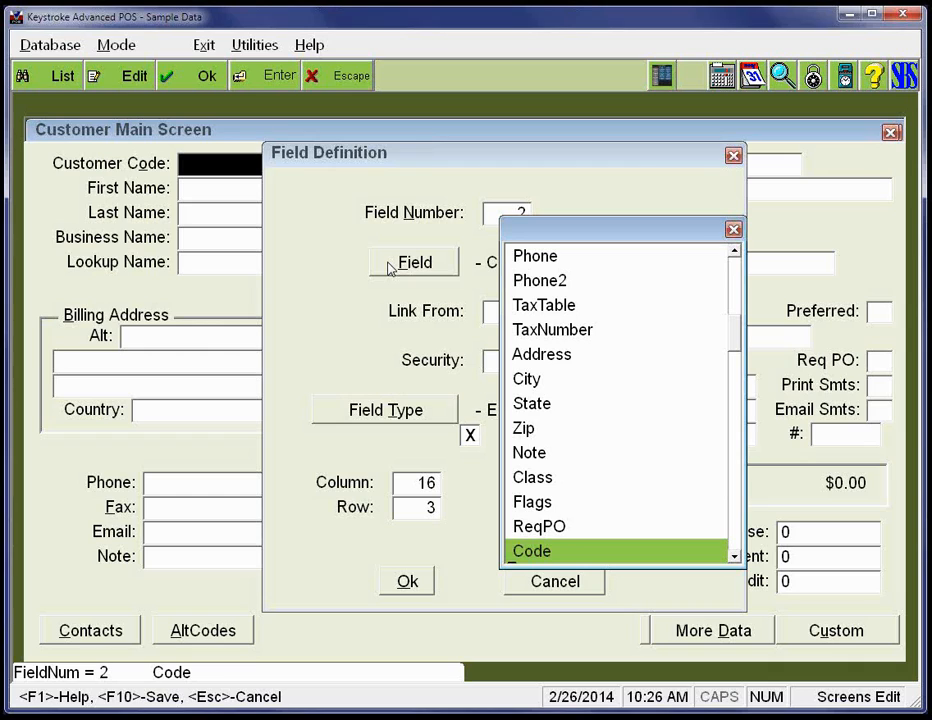
{"action": "key", "text": "Return"}
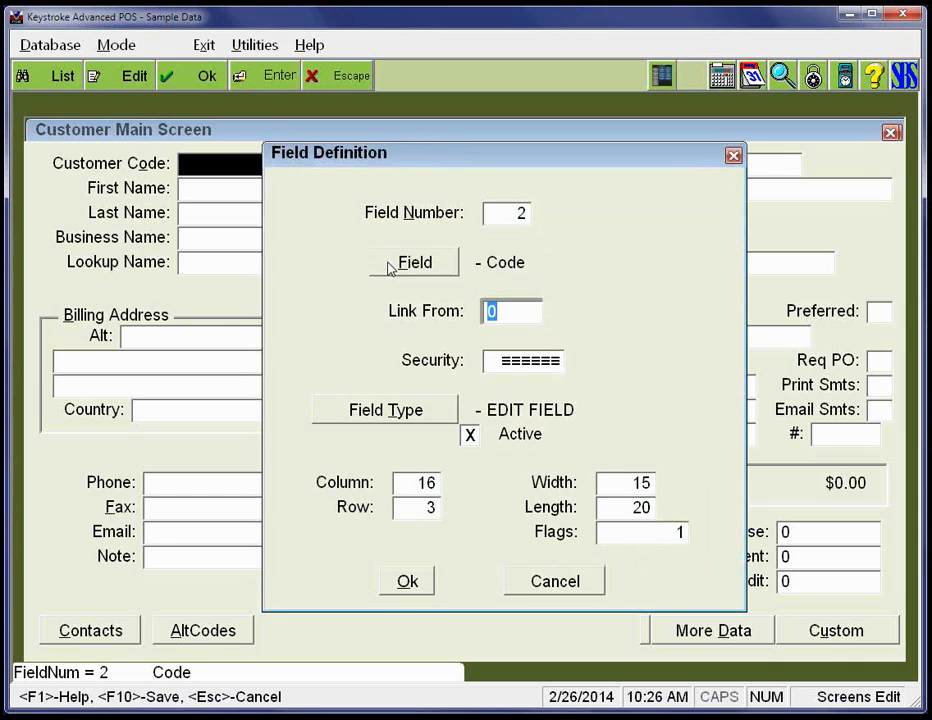
{"action": "key", "text": "Escape"}
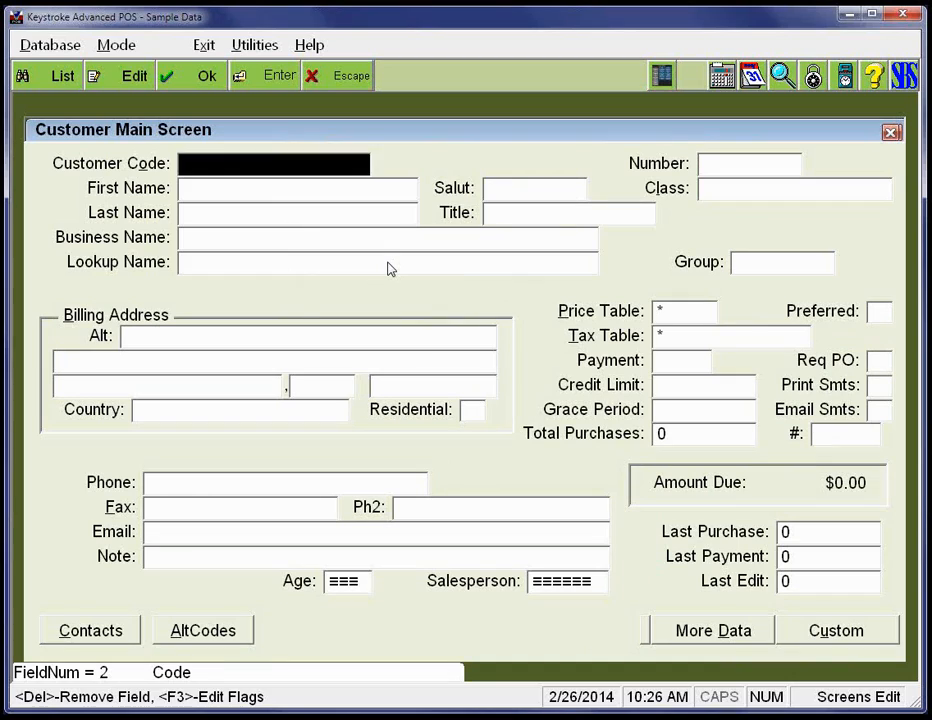
{"action": "key", "text": "Escape"}
- Add a new text field directly beneath the Class entry field and widen it to about the same width
{"action": "key", "text": "Right"}
{"action": "key", "text": "Right"}
{"action": "key", "text": "Right"}
{"action": "key", "text": "Right"}
{"action": "key", "text": "Right"}
{"action": "key", "text": "Right"}
{"action": "key", "text": "Right"}
{"action": "key", "text": "Right"}
{"action": "key", "text": "Right"}
{"action": "key", "text": "Right"}
{"action": "key", "text": "Right"}
{"action": "key", "text": "Right"}
{"action": "key", "text": "Right"}
{"action": "key", "text": "Right"}
{"action": "key", "text": "Right"}
{"action": "key", "text": "Right"}
{"action": "key", "text": "Right"}
{"action": "key", "text": "Right"}
{"action": "key", "text": "Right"}
{"action": "key", "text": "Right"}
{"action": "key", "text": "Right"}
{"action": "key", "text": "Right"}
{"action": "key", "text": "Right"}
{"action": "key", "text": "Right"}
{"action": "key", "text": "Right"}
{"action": "key", "text": "Right"}
{"action": "key", "text": "Right"}
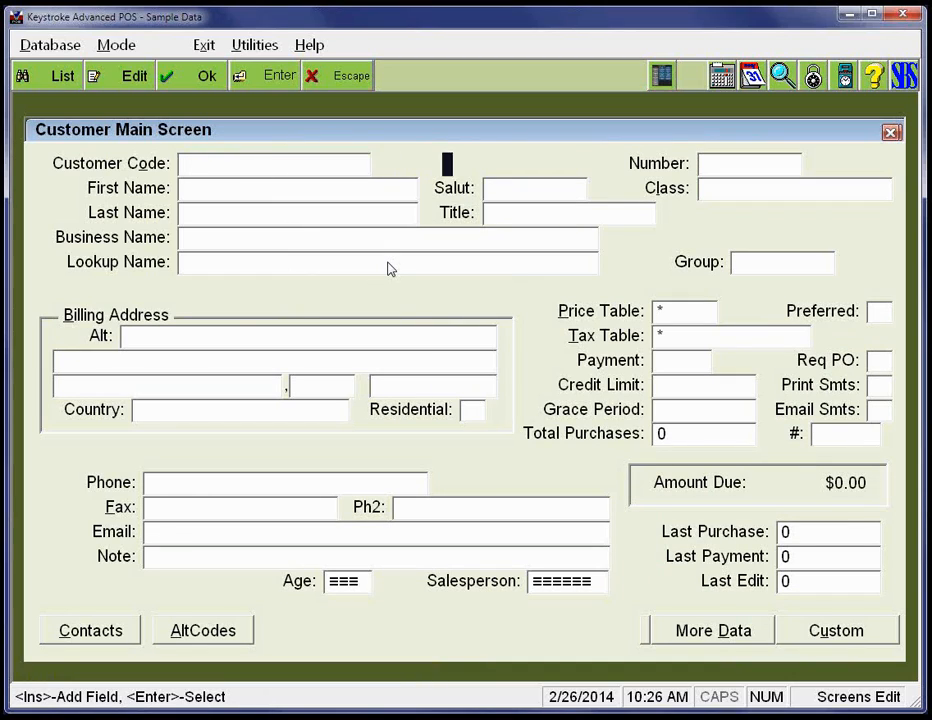
{"action": "key", "text": "Down"}
{"action": "key", "text": "Return"}
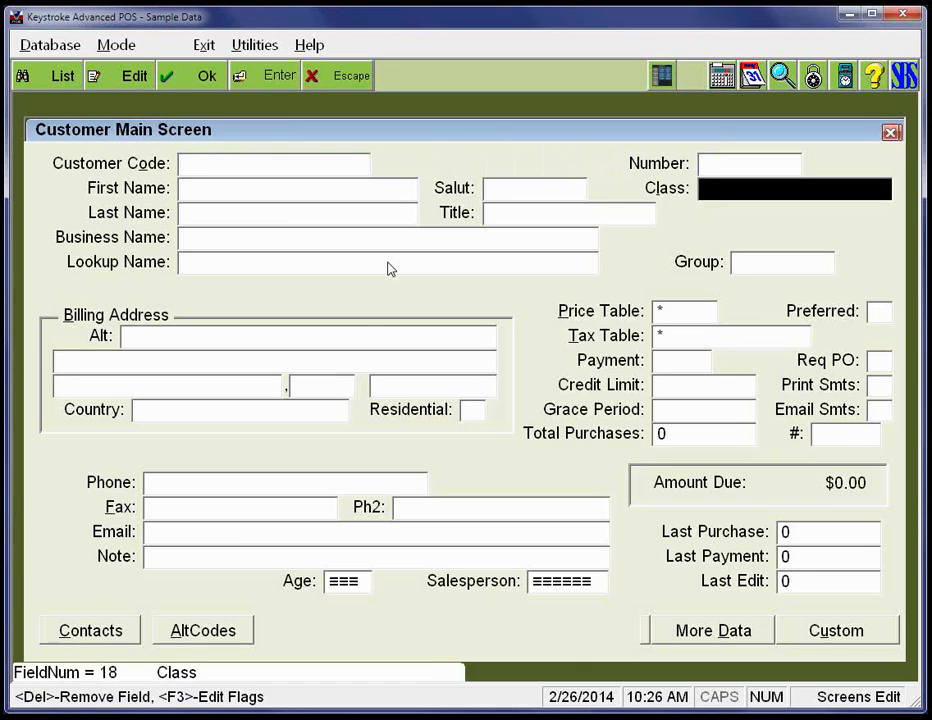
{"action": "key", "text": "Escape"}
{"action": "key", "text": "Down"}
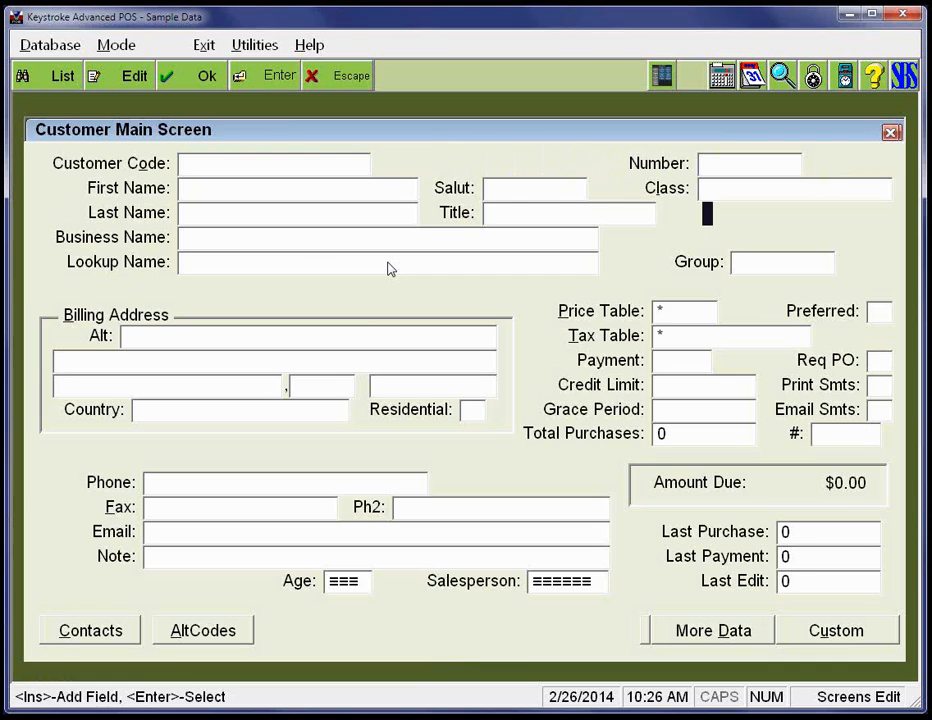
{"action": "key", "text": "Insert"}
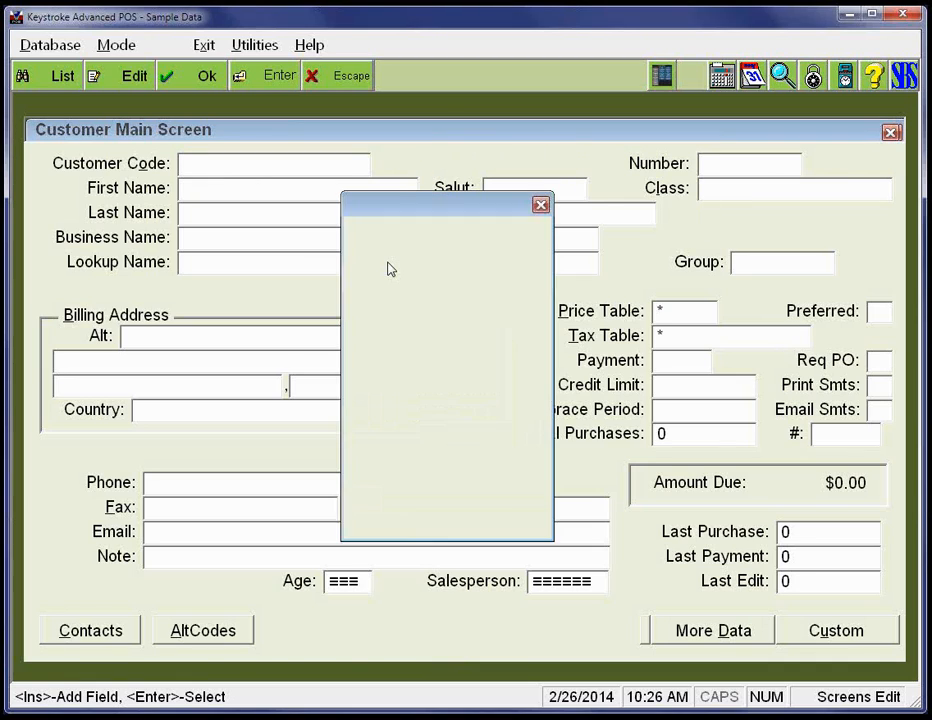
{"action": "key", "text": "Return"}
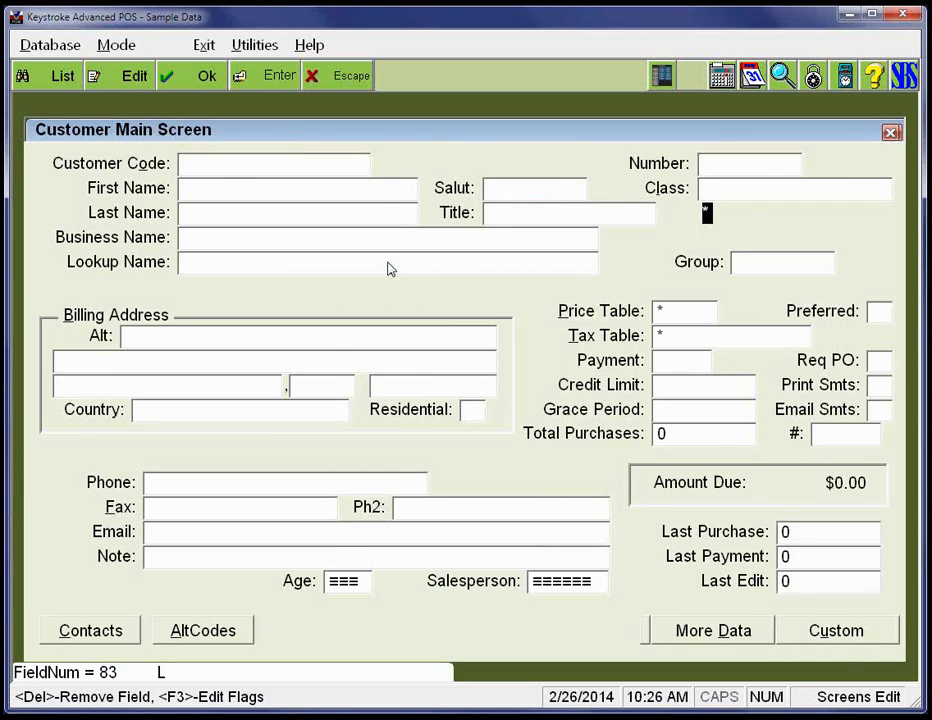
{"action": "key", "text": "shift+Right"}
{"action": "key", "text": "shift+Right"}
{"action": "key", "text": "shift+Right"}
{"action": "key", "text": "shift+Right"}
{"action": "key", "text": "shift+Right"}
{"action": "key", "text": "shift+Right"}
{"action": "key", "text": "shift+Right"}
{"action": "key", "text": "shift+Right"}
{"action": "key", "text": "shift+Right"}
{"action": "key", "text": "shift+Right"}
{"action": "key", "text": "shift+Right"}
{"action": "key", "text": "shift+Right"}
{"action": "key", "text": "shift+Right"}
{"action": "key", "text": "shift+Right"}
{"action": "key", "text": "shift+Right"}
{"action": "key", "text": "shift+Right"}
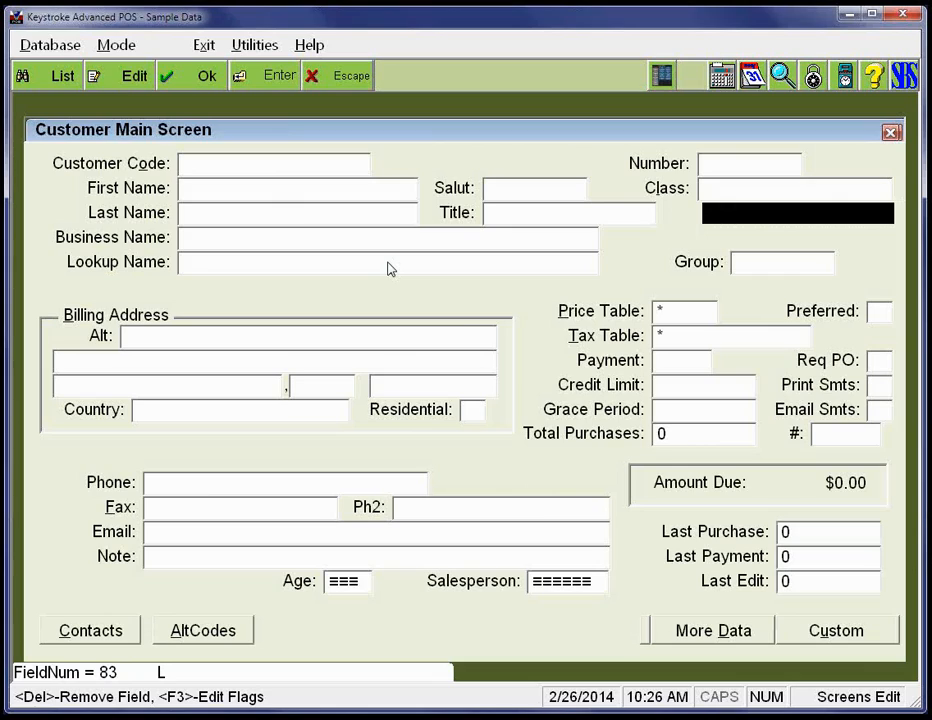
- Label the new text field below Class "Hit Ins for list" and set it in place
{"action": "type", "text": "Hit Ins for list"}
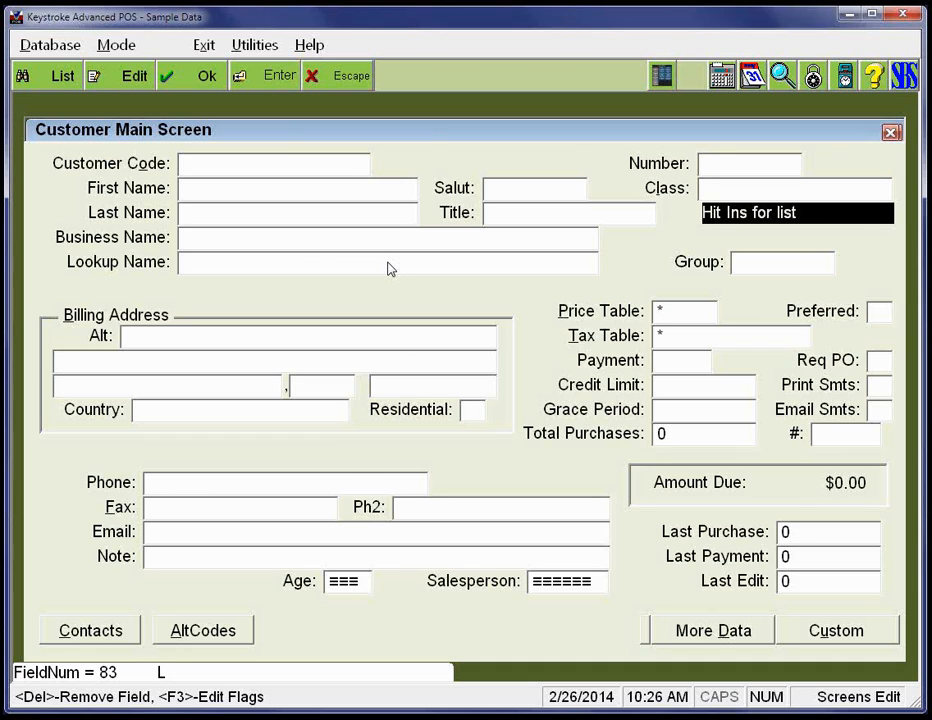
{"action": "key", "text": "Return"}
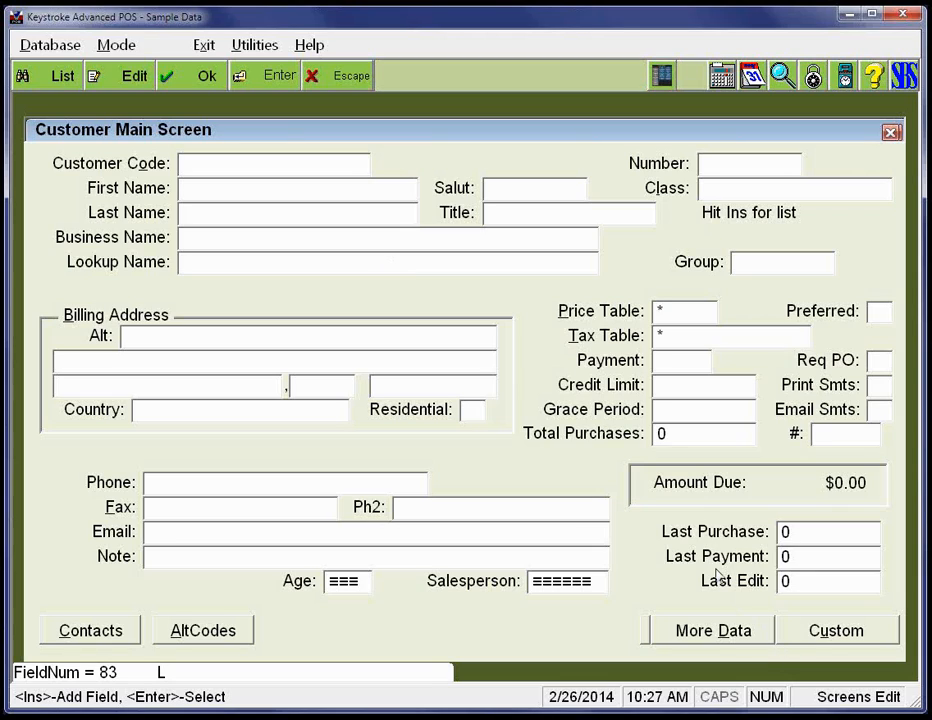
- Save the Customer Main Screen layout and open the Add Mode, Level 99, Screen 3 Customer Custom Data file for editing
{"action": "key", "text": "alt"}
{"action": "key", "text": "Down"}
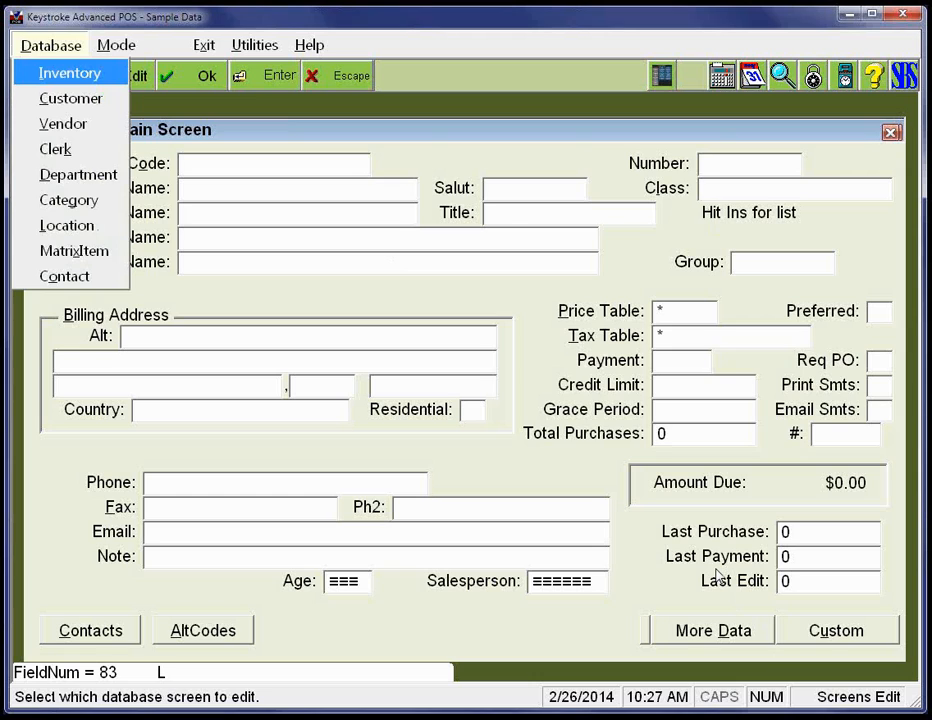
{"action": "key", "text": "Down"}
{"action": "key", "text": "Return"}
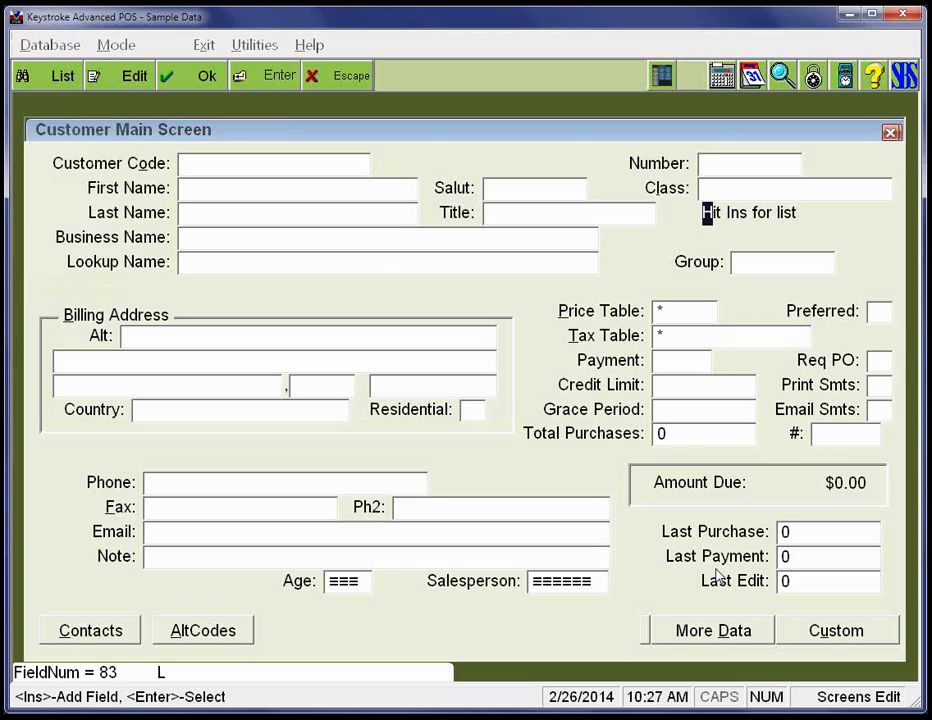
{"action": "key", "text": "Down"}
{"action": "key", "text": "Down"}
{"action": "key", "text": "Escape"}
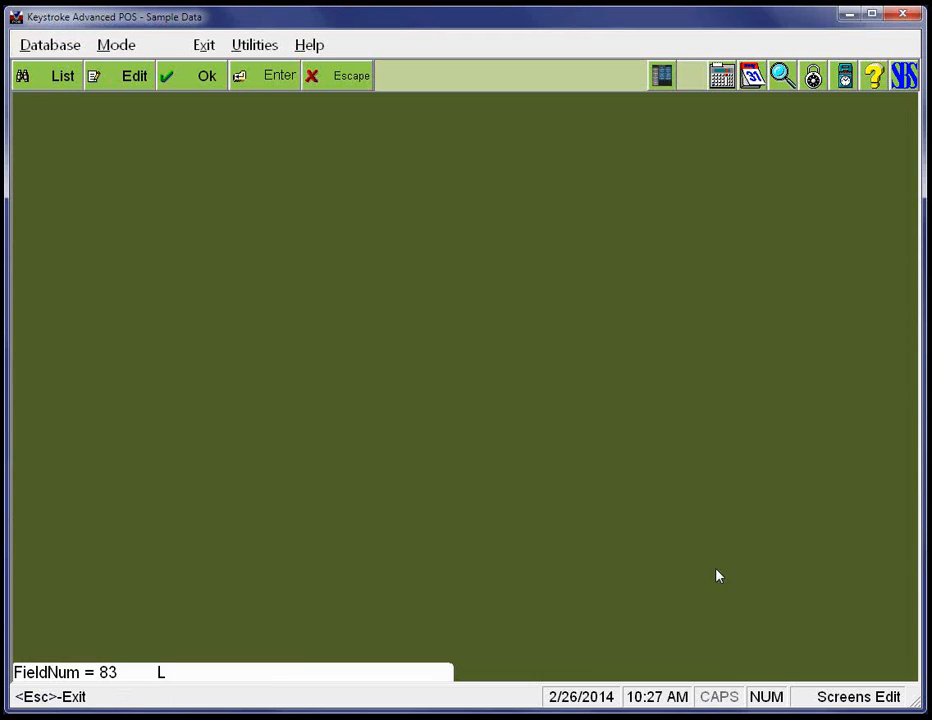
{"action": "key", "text": "Return"}
{"action": "key", "text": "Return"}
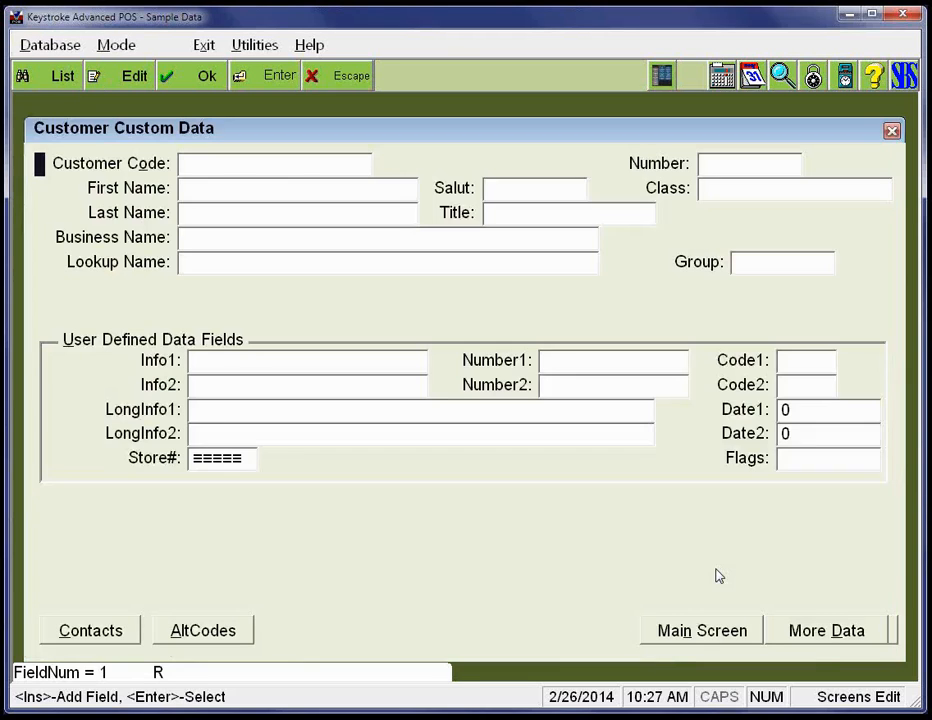
- Examine the field numbers of the labels in the User Defined Data Fields group
{"action": "key", "text": "Down"}
{"action": "key", "text": "Down"}
{"action": "key", "text": "Down"}
{"action": "key", "text": "Down"}
{"action": "key", "text": "Down"}
{"action": "key", "text": "Down"}
{"action": "key", "text": "Down"}
{"action": "key", "text": "Down"}
{"action": "key", "text": "Down"}
{"action": "key", "text": "Right"}
{"action": "key", "text": "Right"}
{"action": "key", "text": "Right"}
{"action": "key", "text": "Right"}
{"action": "key", "text": "Right"}
{"action": "key", "text": "Right"}
{"action": "key", "text": "Right"}
{"action": "key", "text": "Right"}
{"action": "key", "text": "Right"}
{"action": "key", "text": "Down"}
{"action": "key", "text": "Up"}
{"action": "key", "text": "Up"}
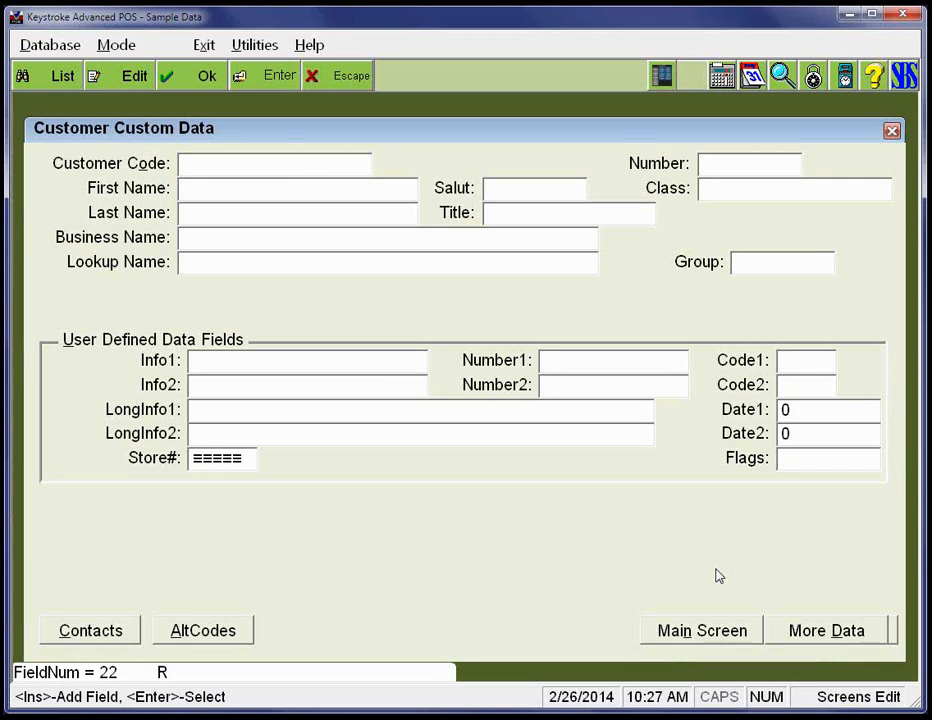